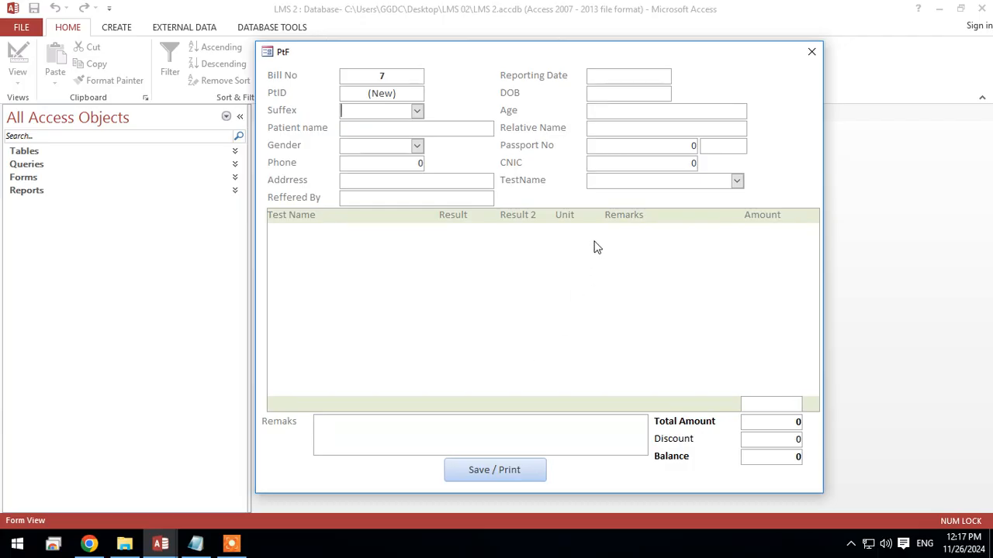
# Expand the list of tables in the LMS 2 database and close the open PtF patient form
pyautogui.moveTo(452, 50); pyautogui.dragTo(447, 55)
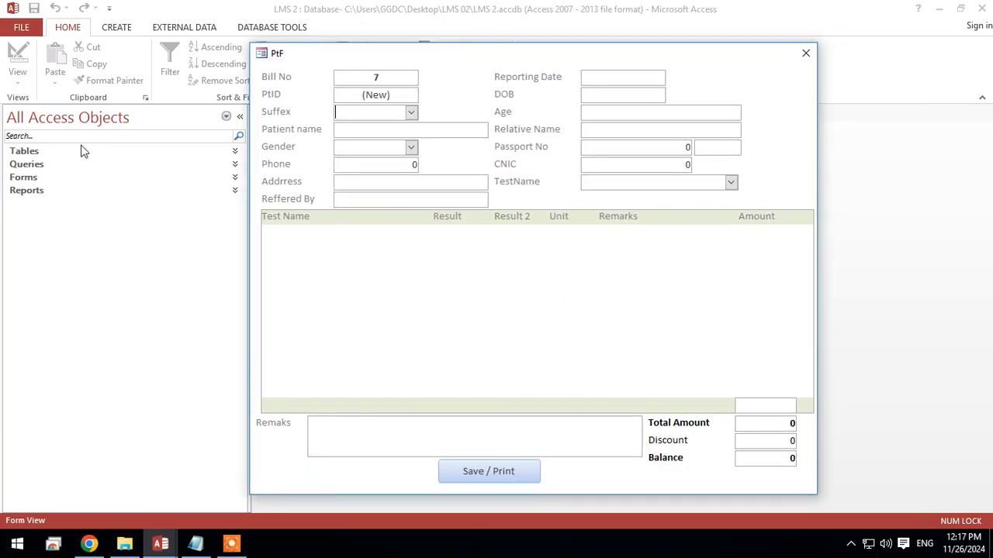
pyautogui.click(39, 152)
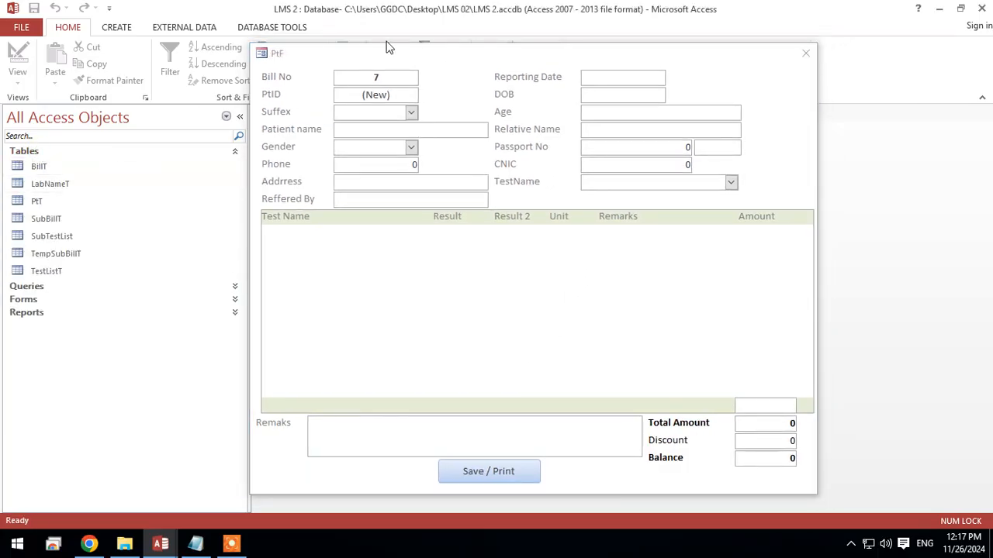
pyautogui.moveTo(385, 47); pyautogui.dragTo(388, 59)
pyautogui.rightClick(393, 58)
pyautogui.click(407, 70)
pyautogui.rightClick(391, 54)
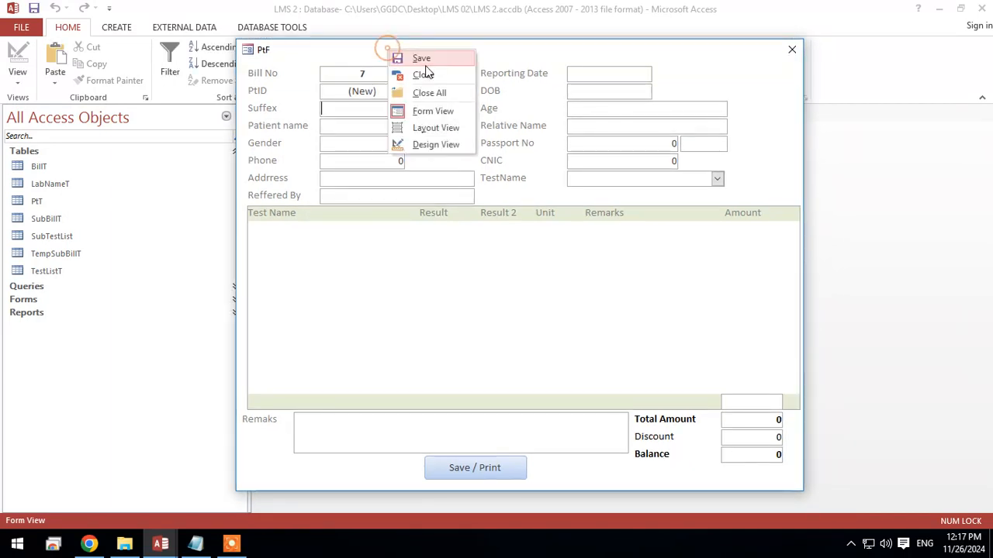
pyautogui.click(407, 71)
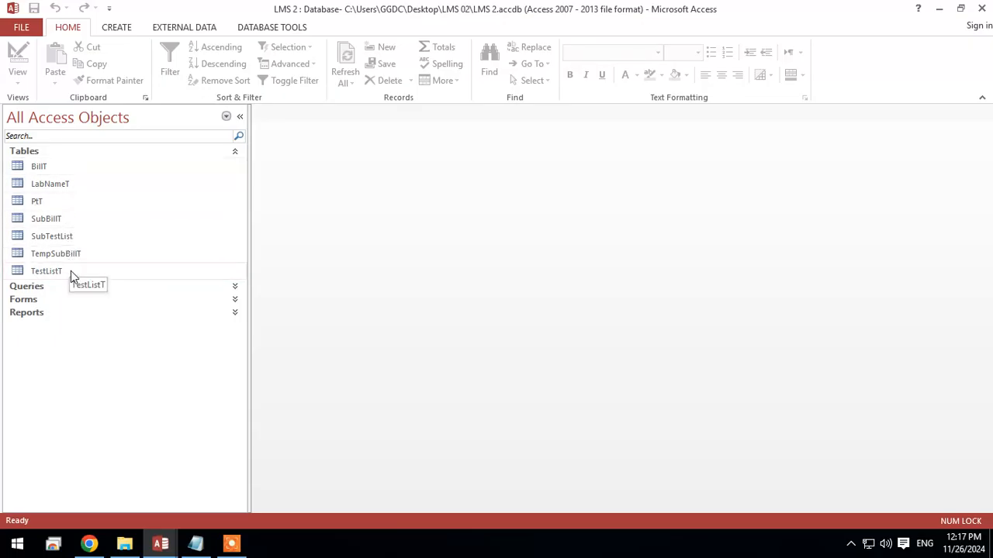
# Open the PtT table, review the entries in its Ptname column, and close the table
pyautogui.doubleClick(66, 201)
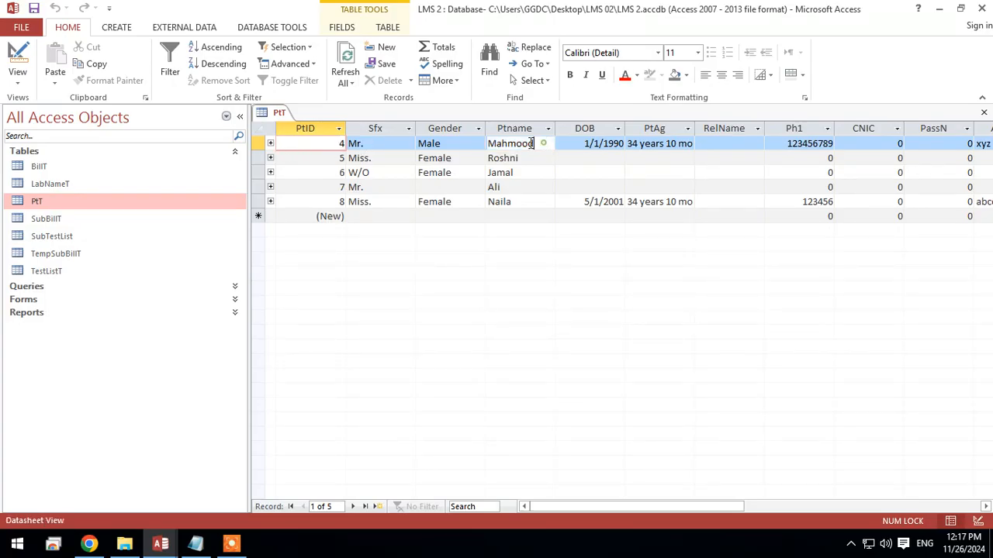
pyautogui.doubleClick(546, 143)
pyautogui.moveTo(522, 158); pyautogui.dragTo(488, 183)
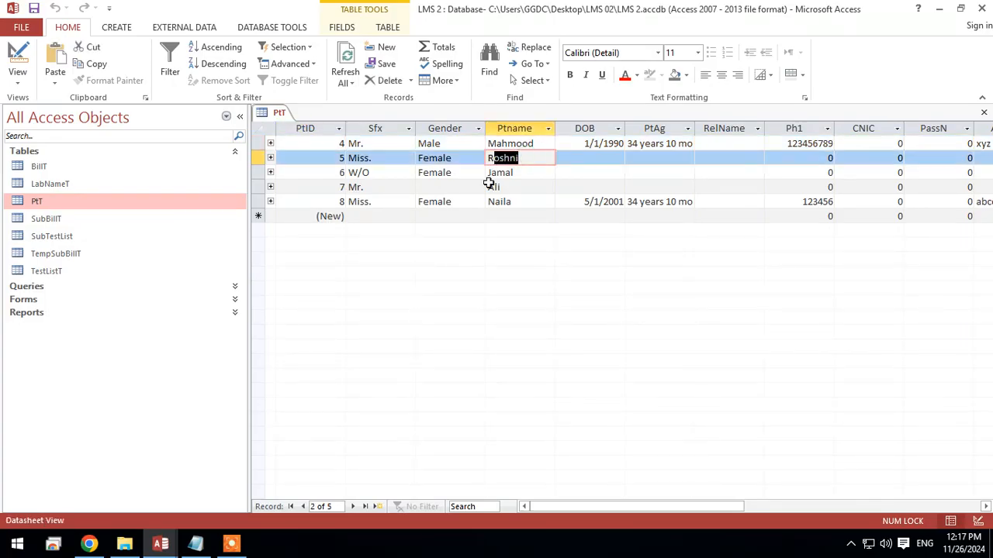
pyautogui.moveTo(532, 158); pyautogui.dragTo(472, 159)
pyautogui.rightClick(278, 112)
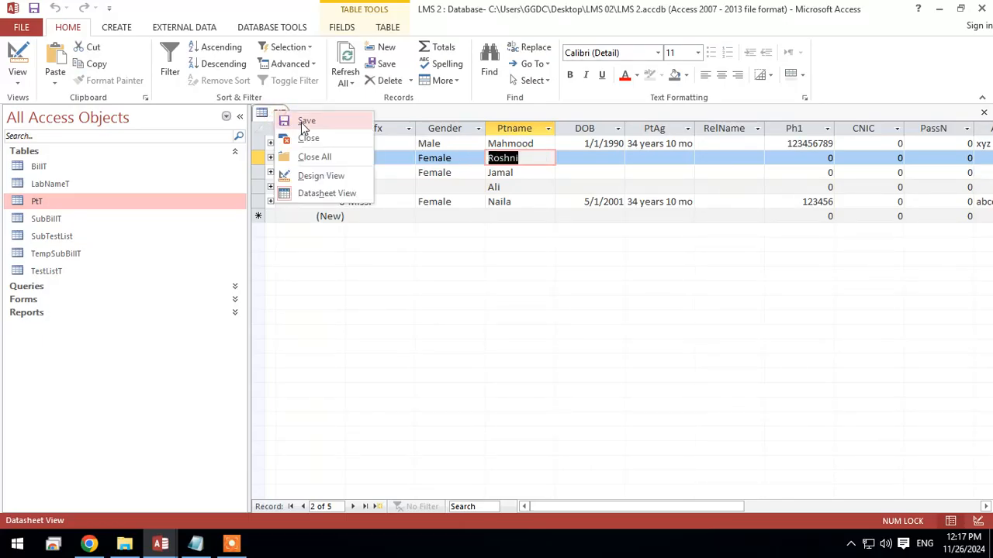
pyautogui.click(307, 135)
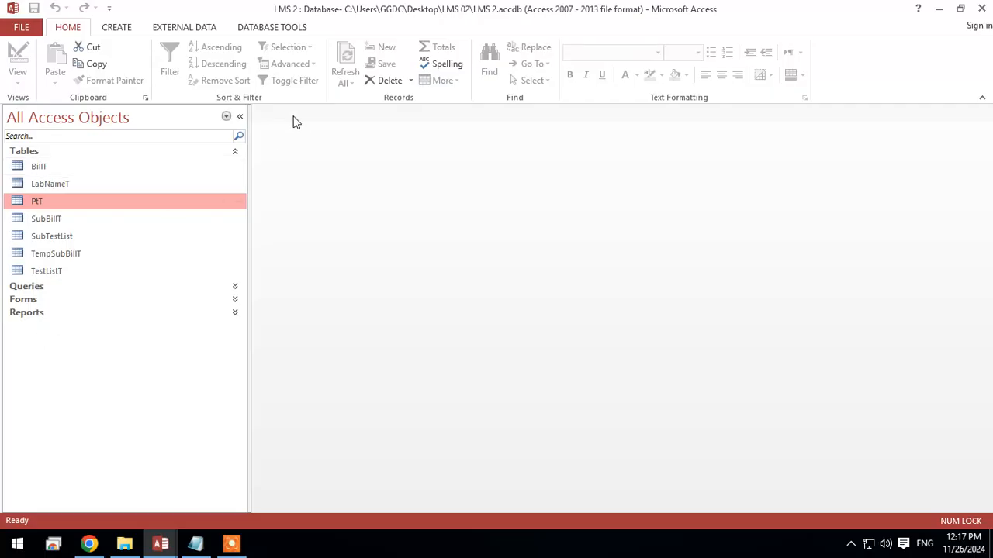
pyautogui.click(264, 31)
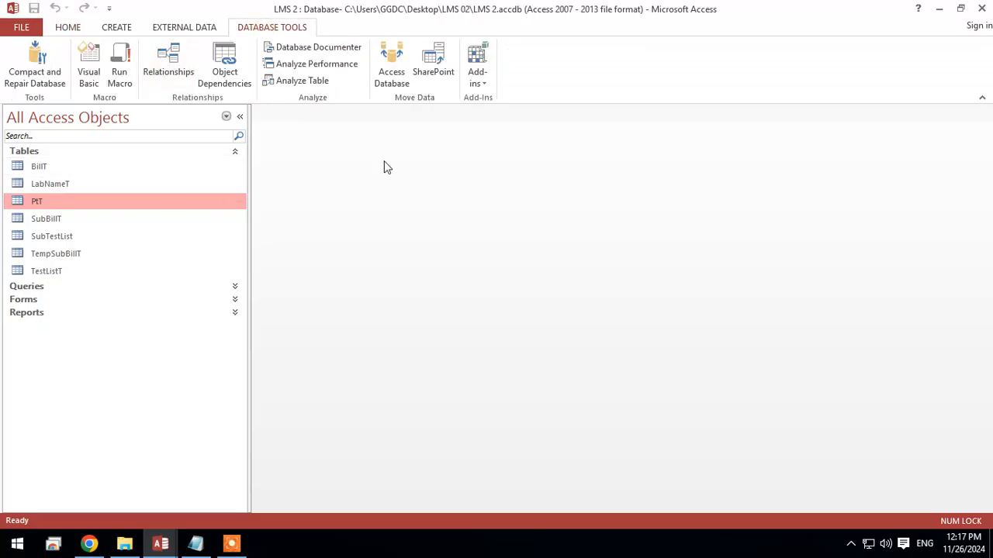
# In the fee database, show FeeHistoryF in Form View, search for a partial student name, and minimize the form after browsing the matches
pyautogui.moveTo(164, 546)
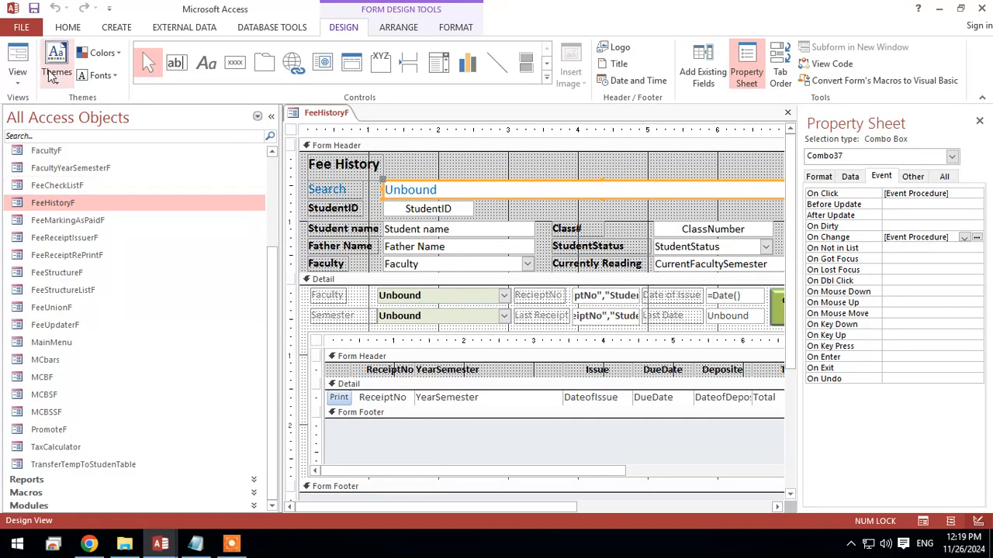
pyautogui.click(17, 60)
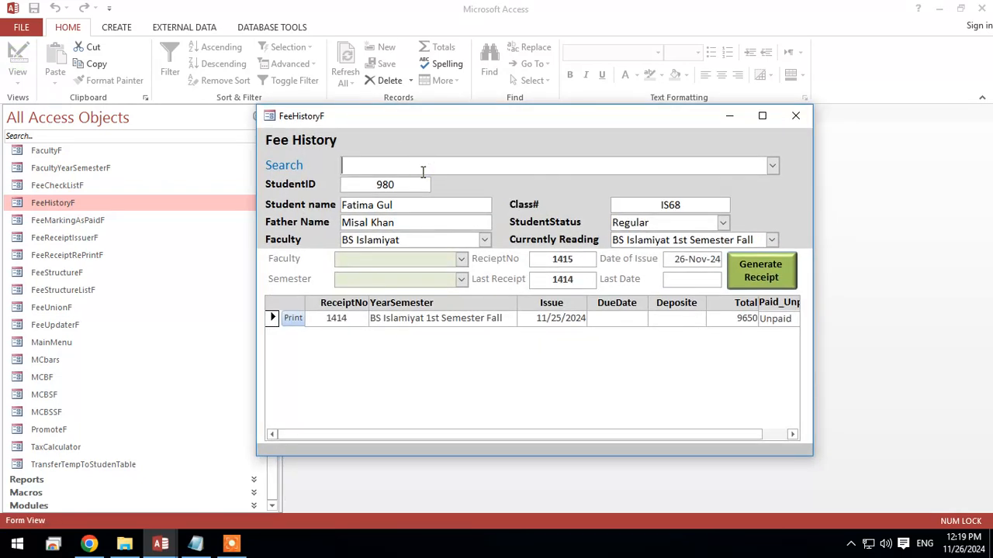
pyautogui.write('gul')
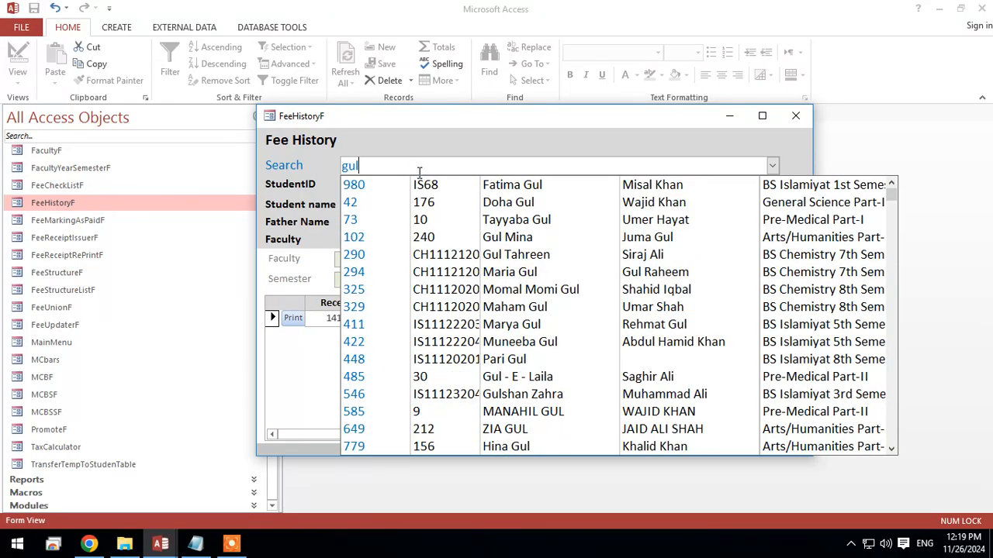
pyautogui.scroll(-1, 524, 241)
pyautogui.scroll(1, 524, 242)
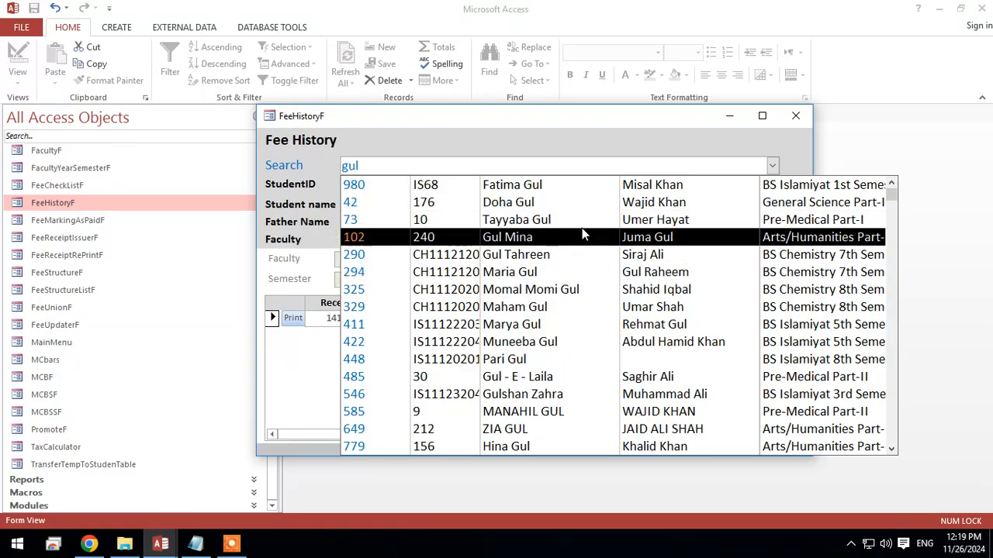
pyautogui.scroll(-1, 581, 230)
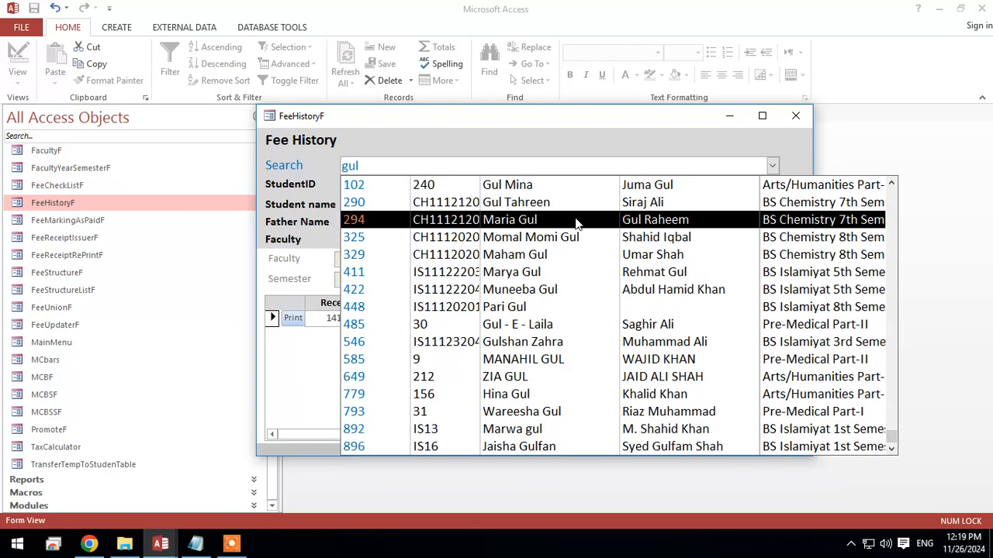
pyautogui.click(567, 135)
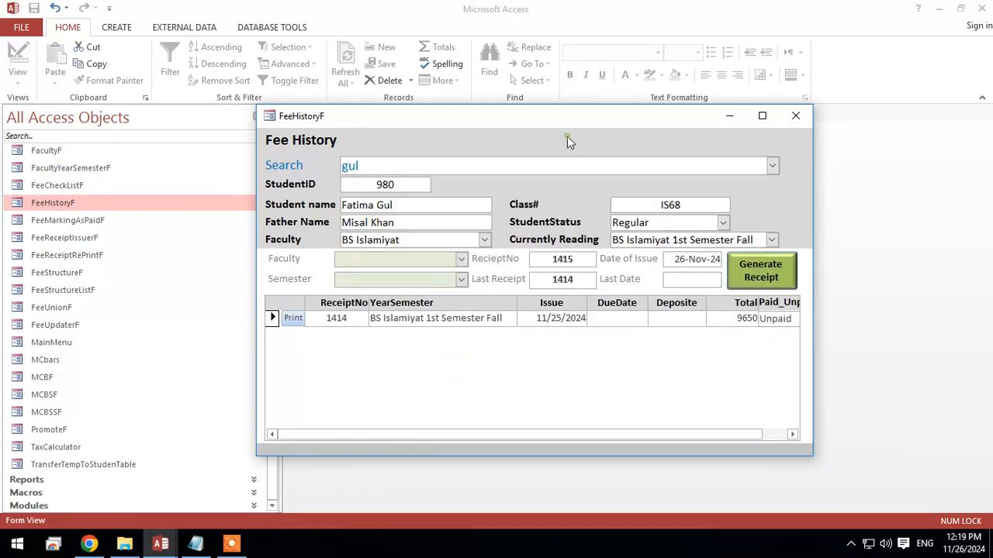
pyautogui.click(729, 116)
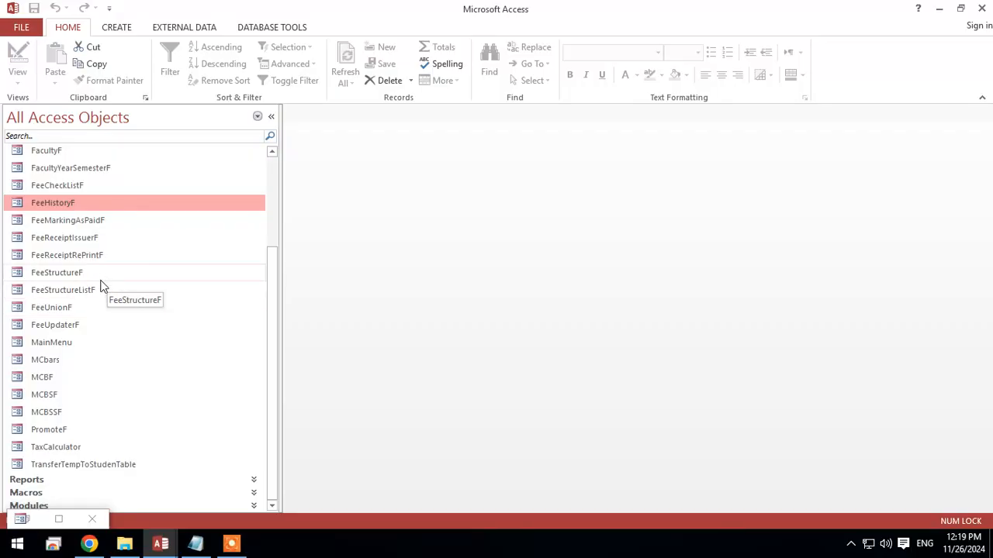
# Open the FeeMarkingAsPaidF form and examine which fields its search can use
pyautogui.scroll(1, 108, 288)
pyautogui.scroll(1, 114, 290)
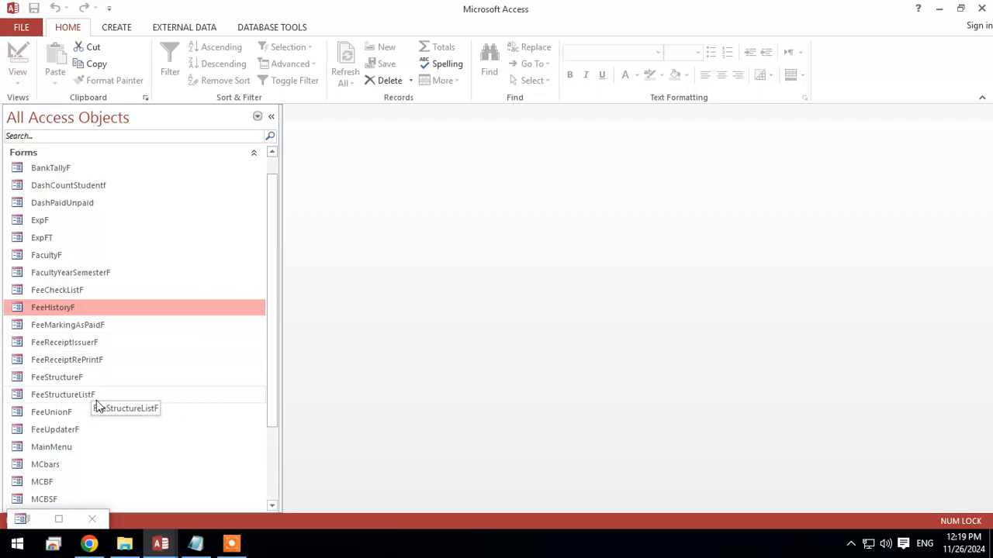
pyautogui.click(119, 345)
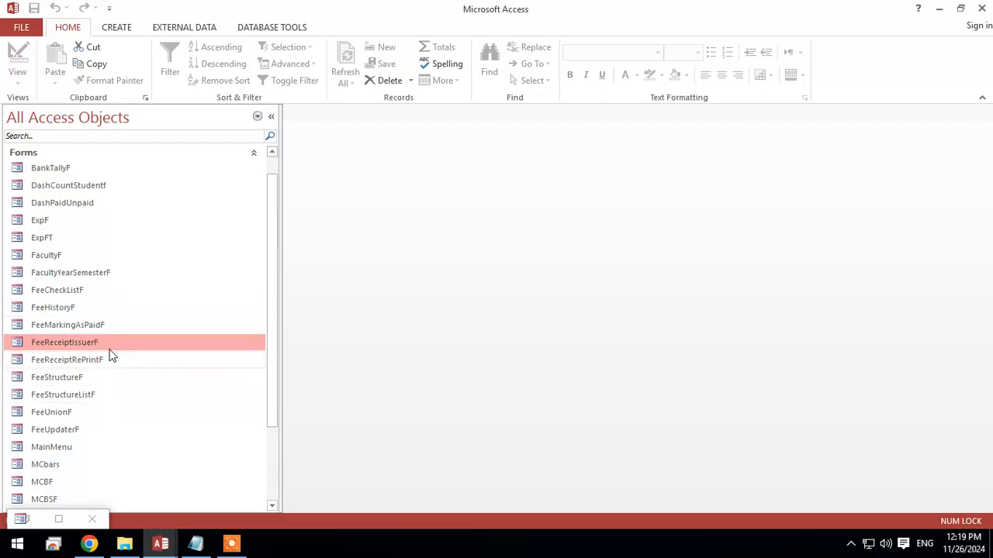
pyautogui.doubleClick(107, 326)
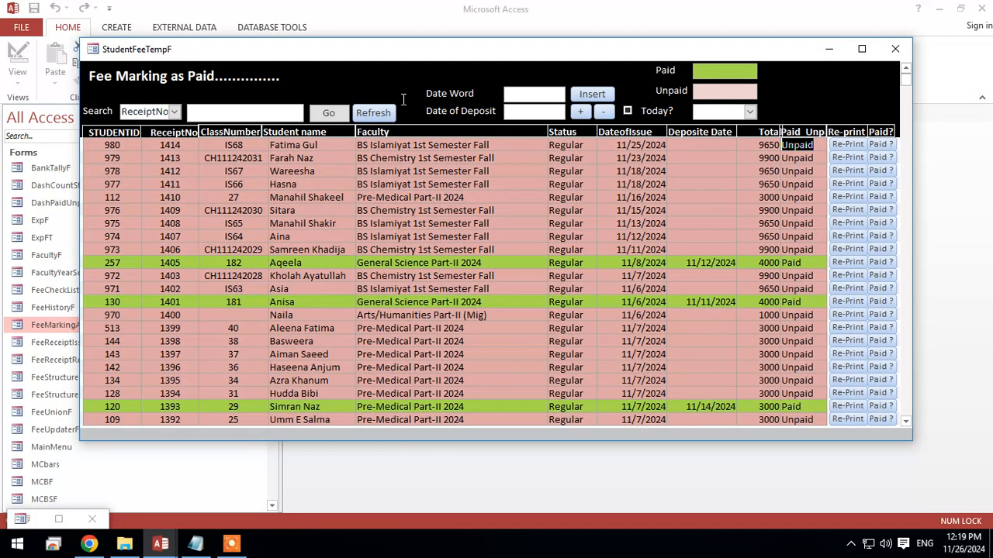
pyautogui.moveTo(373, 59); pyautogui.dragTo(397, 59)
pyautogui.click(198, 112)
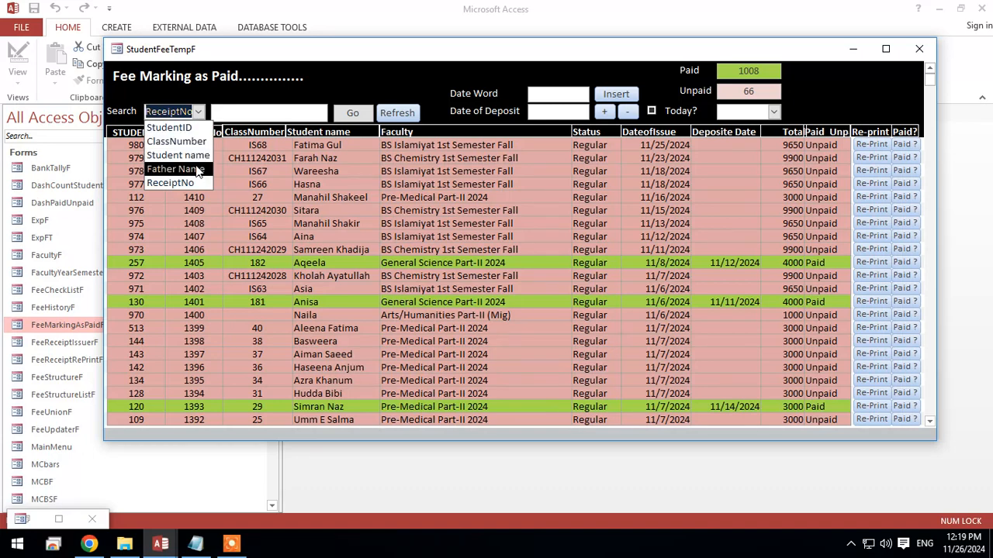
pyautogui.click(268, 114)
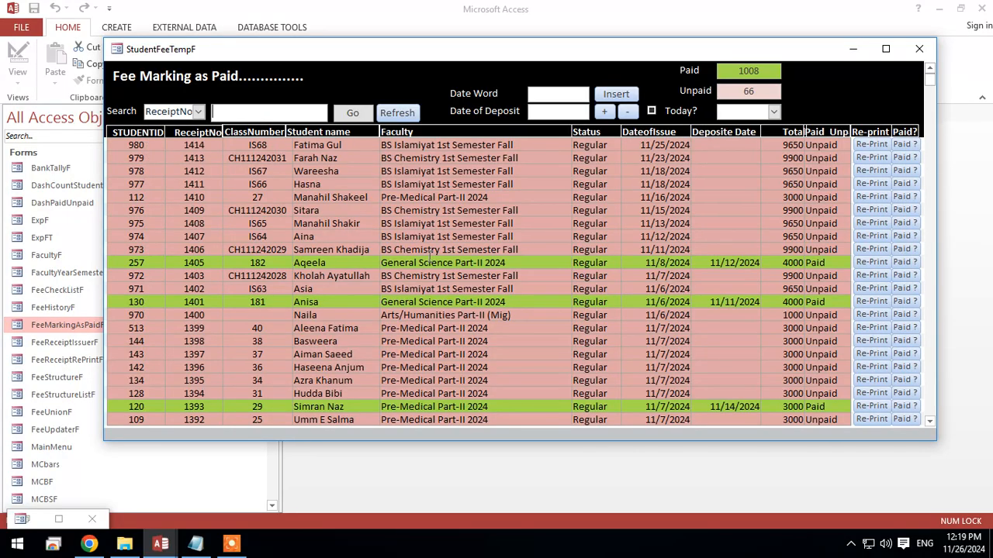
pyautogui.rightClick(454, 56)
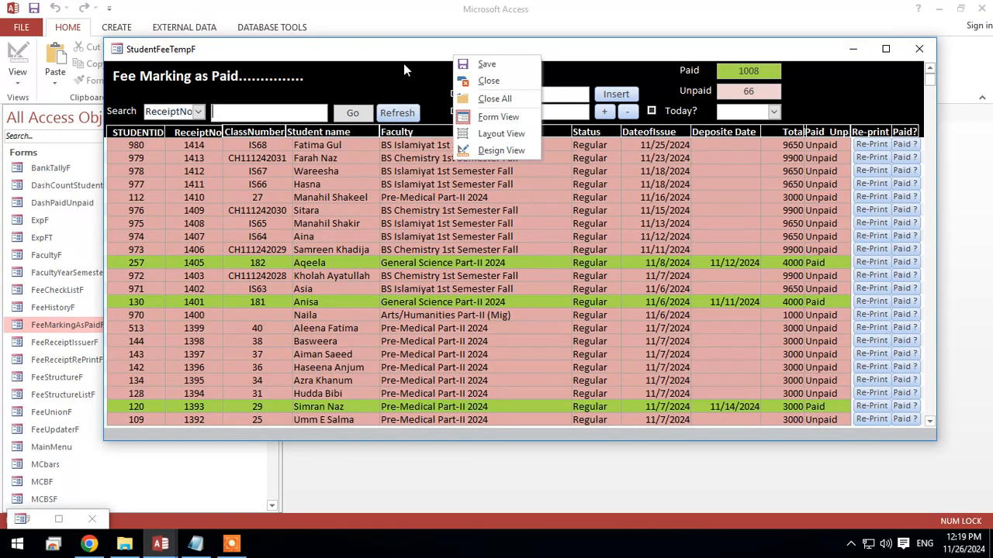
pyautogui.click(265, 80)
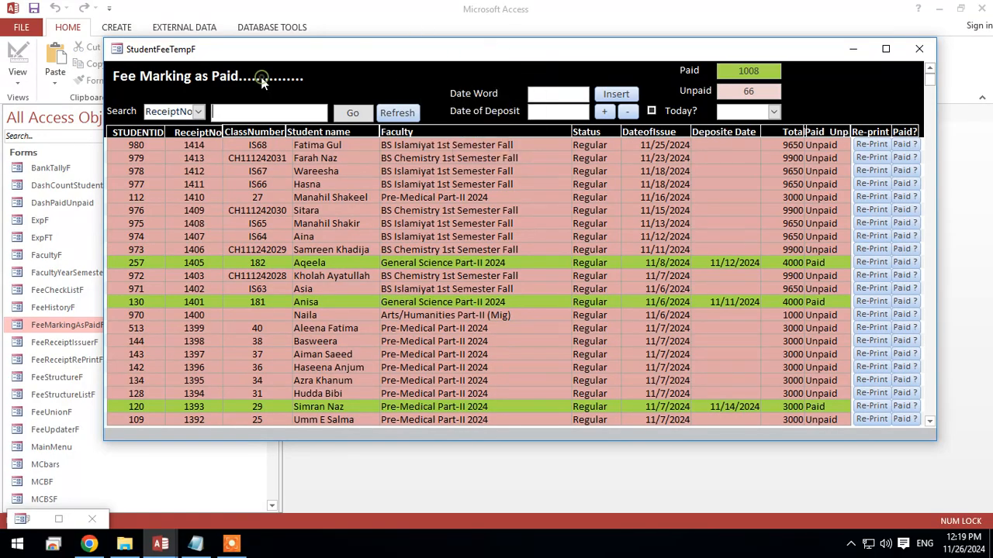
# Filter the fee records by Student name with a student's first name, and close the form after viewing the matches
pyautogui.click(194, 112)
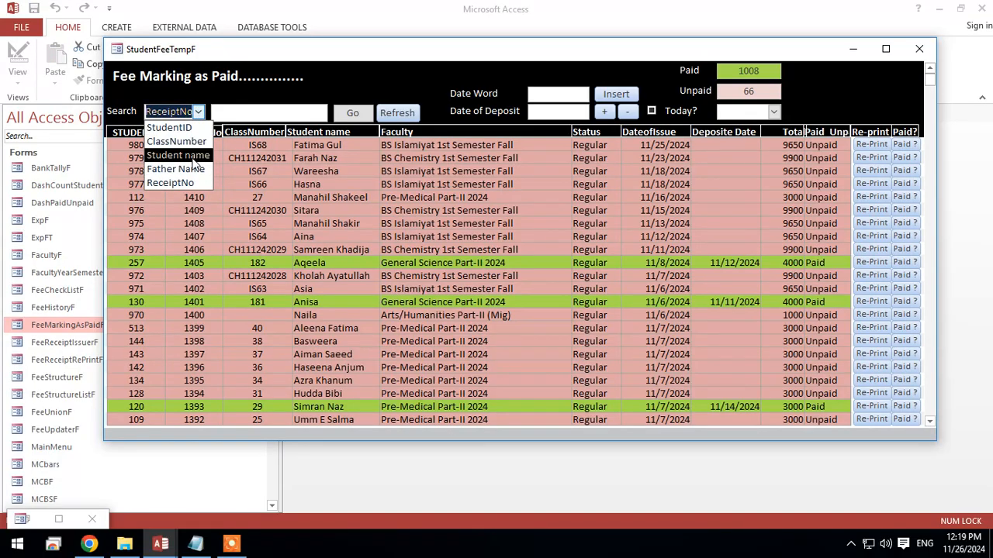
pyautogui.click(199, 157)
pyautogui.click(272, 111)
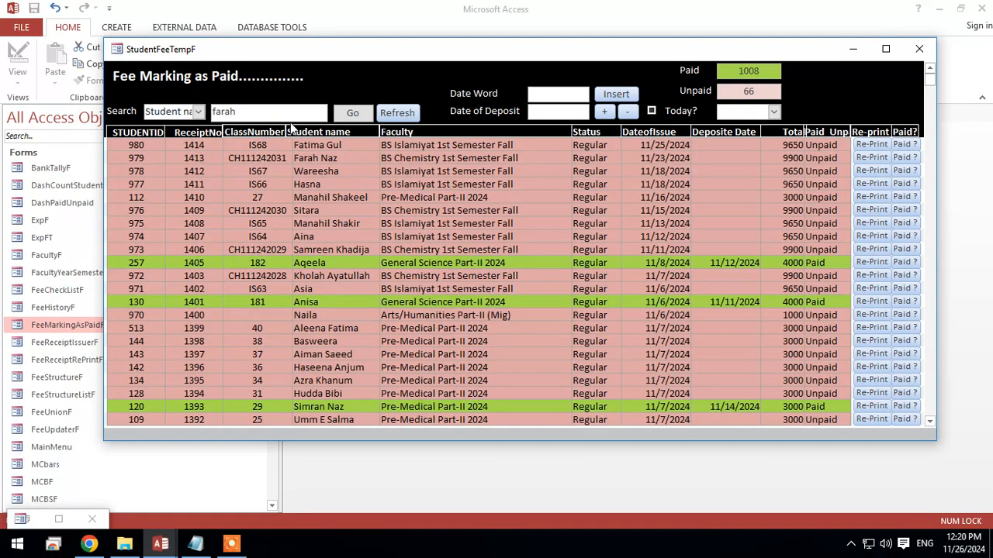
pyautogui.click(352, 112)
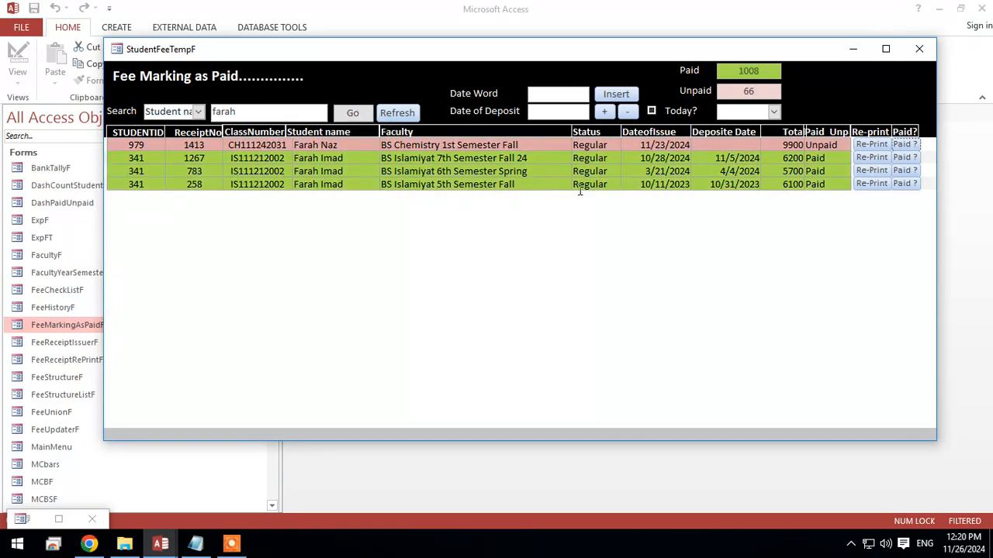
pyautogui.click(920, 49)
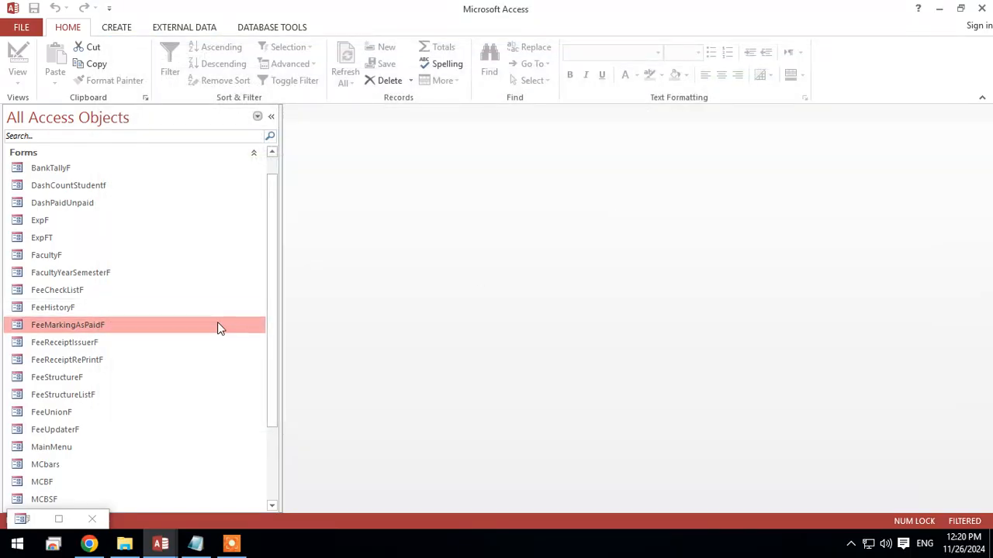
# Restore the FeeHistoryF form, clear the text in its Search box, and minimize it again
pyautogui.click(59, 519)
pyautogui.hotkey('shift', 'Home')
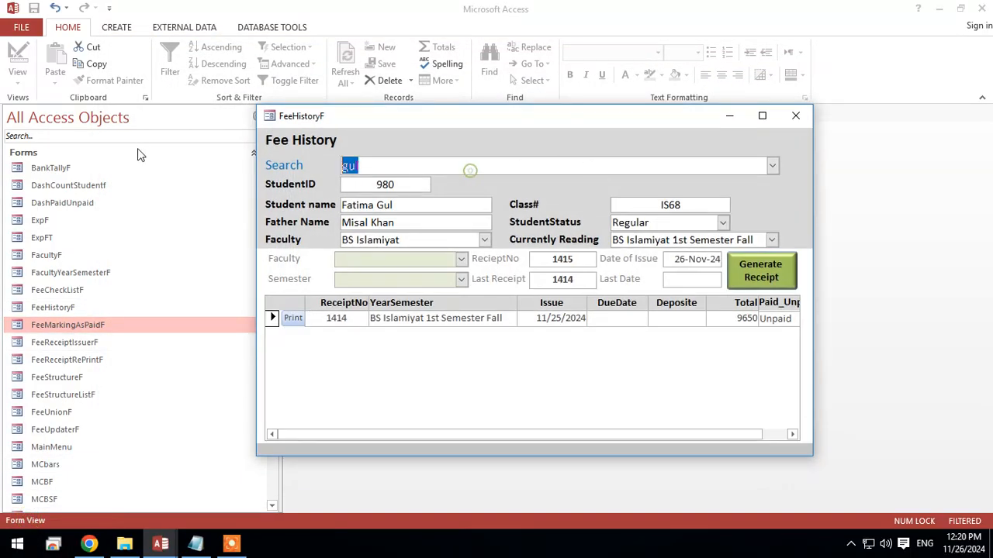
pyautogui.press('BackSpace')
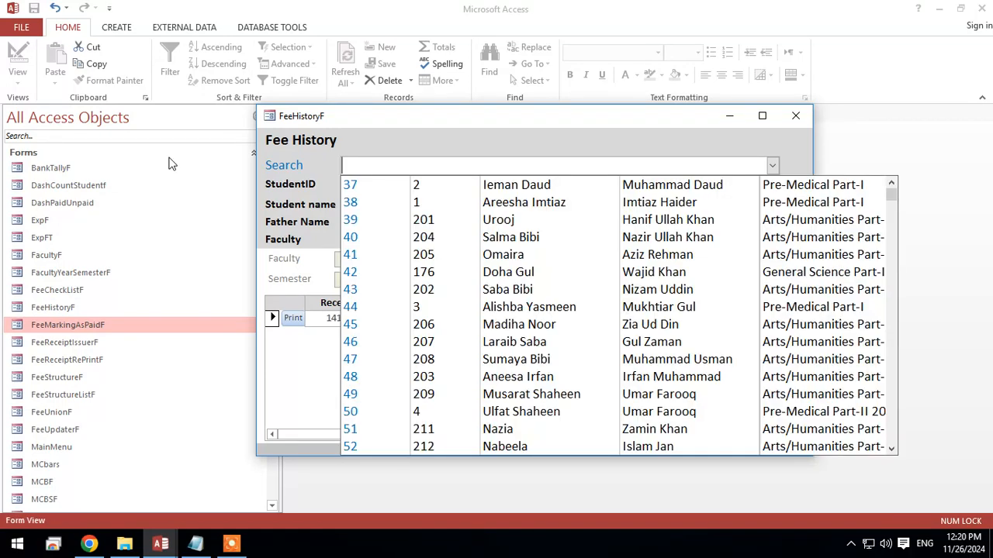
pyautogui.click(581, 141)
pyautogui.scroll(-2, 245, 314)
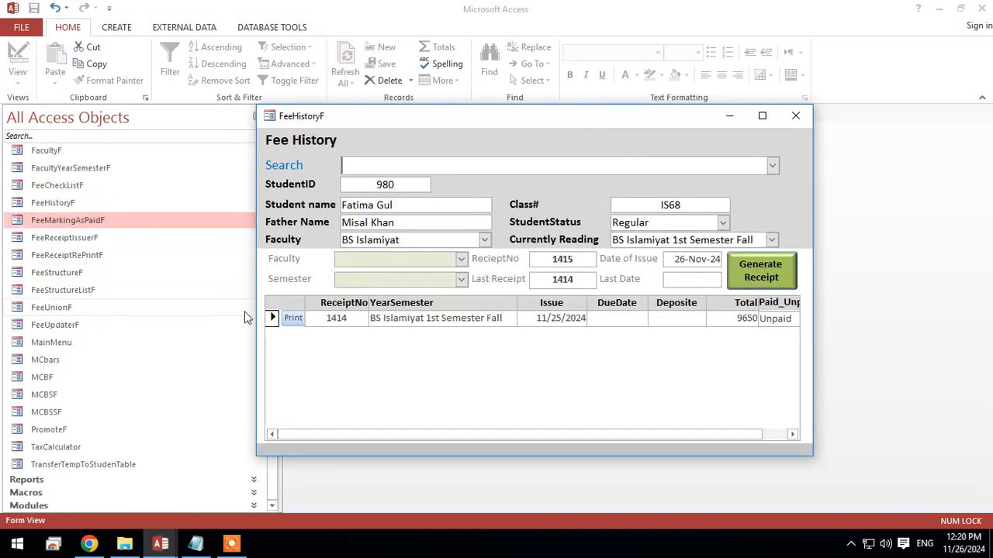
pyautogui.click(729, 116)
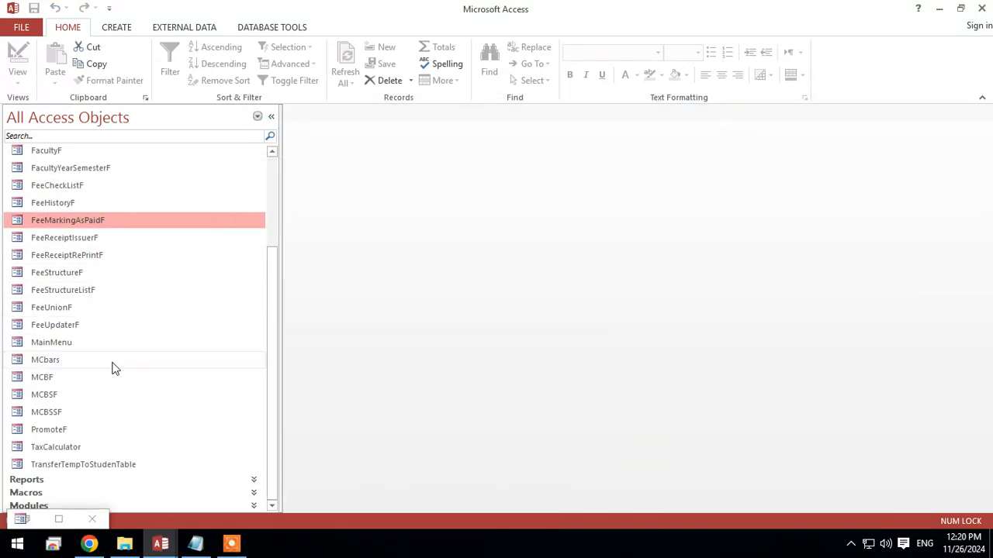
# Restore FeeHistoryF, switch it to Design View and inspect the On Click and On Change events of the Search combo box
pyautogui.click(58, 519)
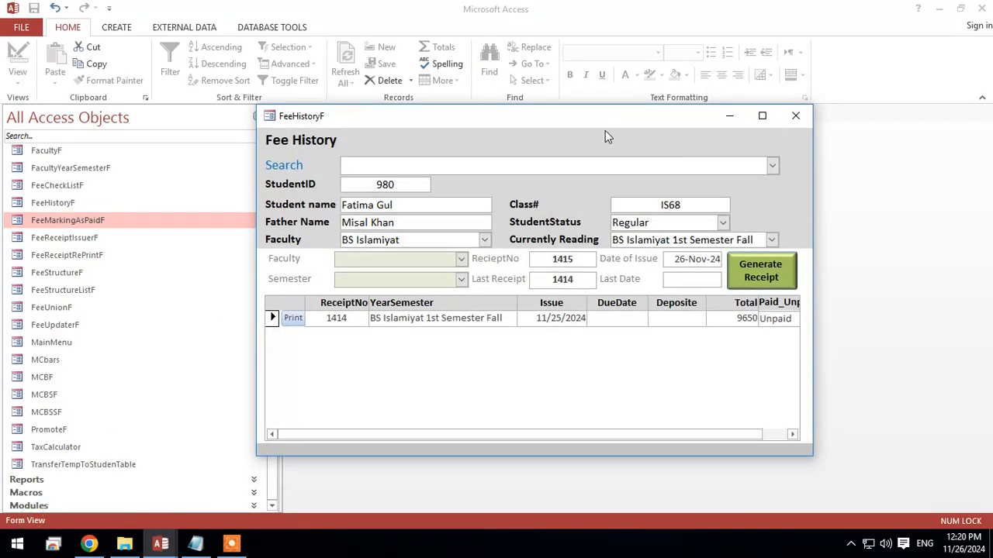
pyautogui.rightClick(606, 134)
pyautogui.click(642, 180)
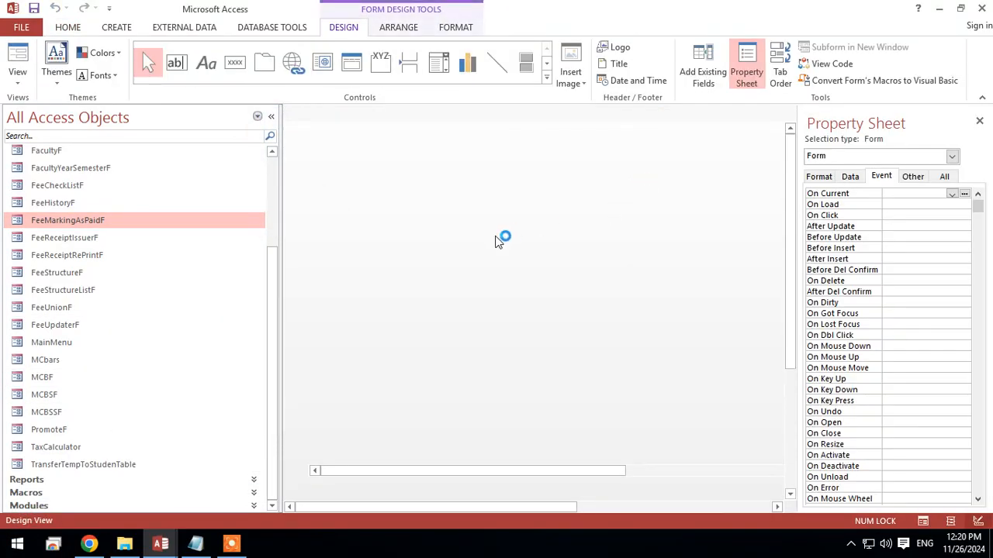
pyautogui.click(552, 194)
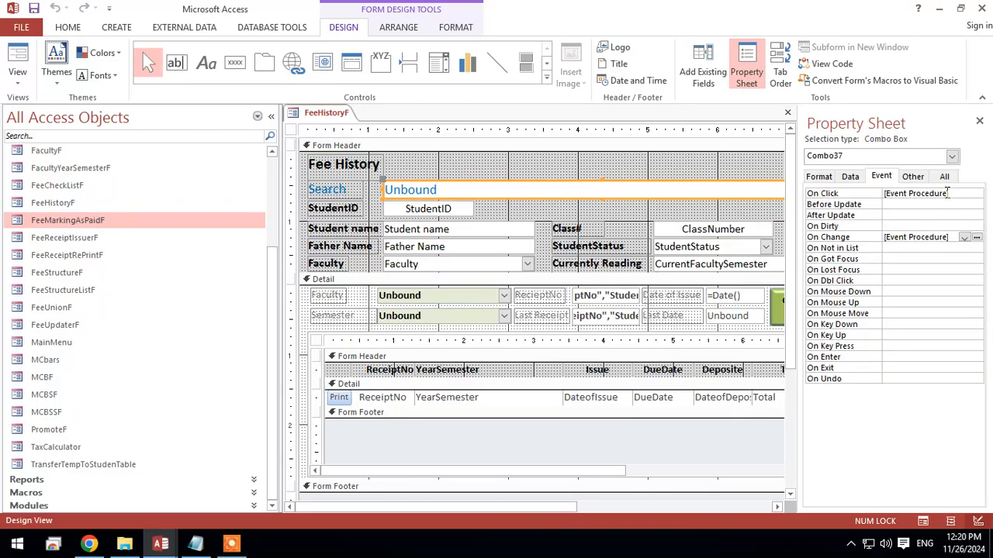
pyautogui.click(946, 194)
pyautogui.click(914, 237)
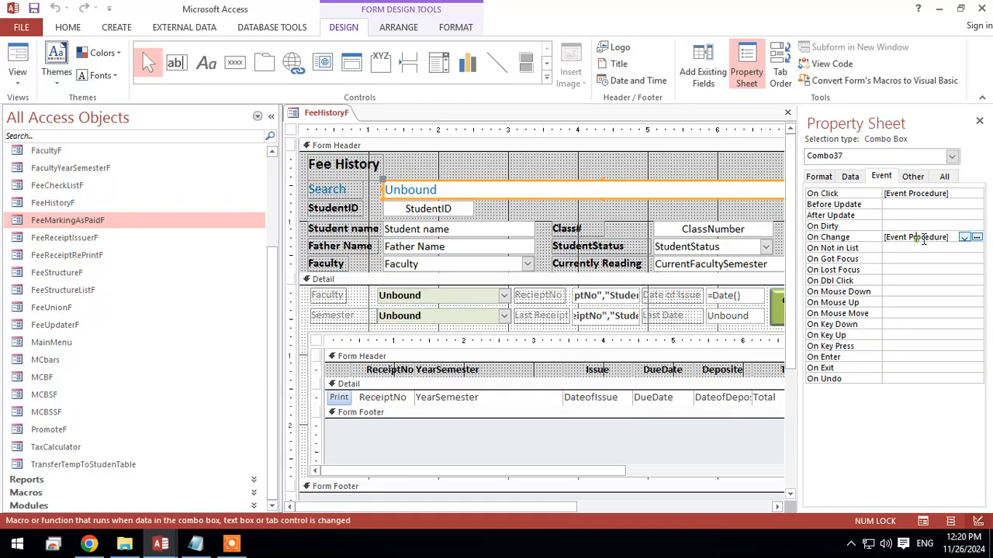
# Open the On Change event code of the Search combo box and examine its ComboAutoFilter call, then minimize the code editor
pyautogui.click(977, 238)
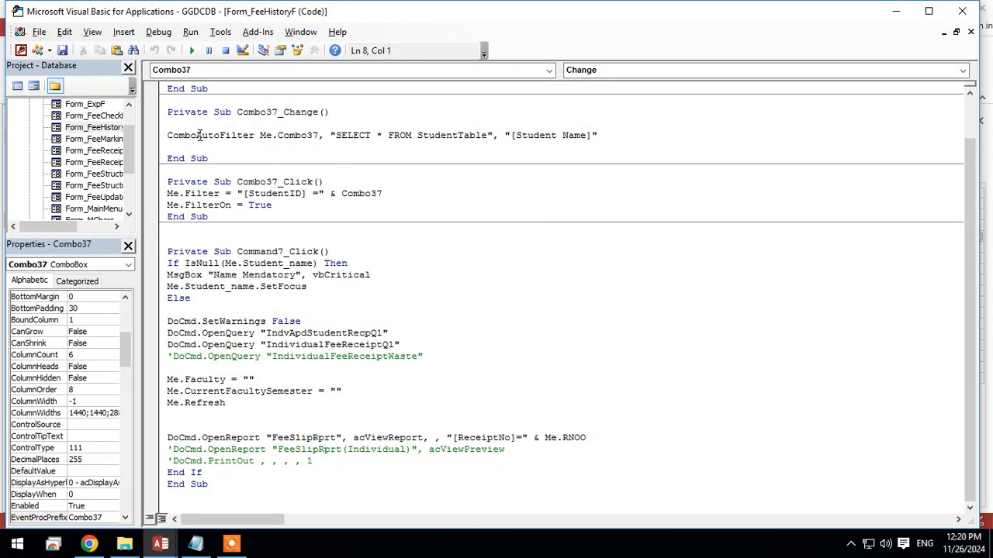
pyautogui.click(160, 135)
pyautogui.click(191, 135)
pyautogui.moveTo(169, 135); pyautogui.dragTo(138, 133)
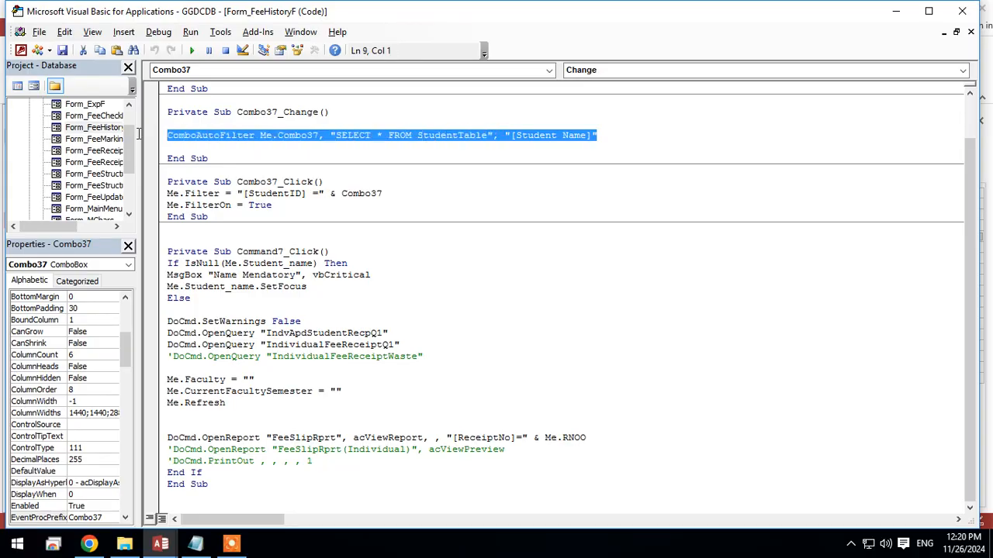
pyautogui.click(645, 138)
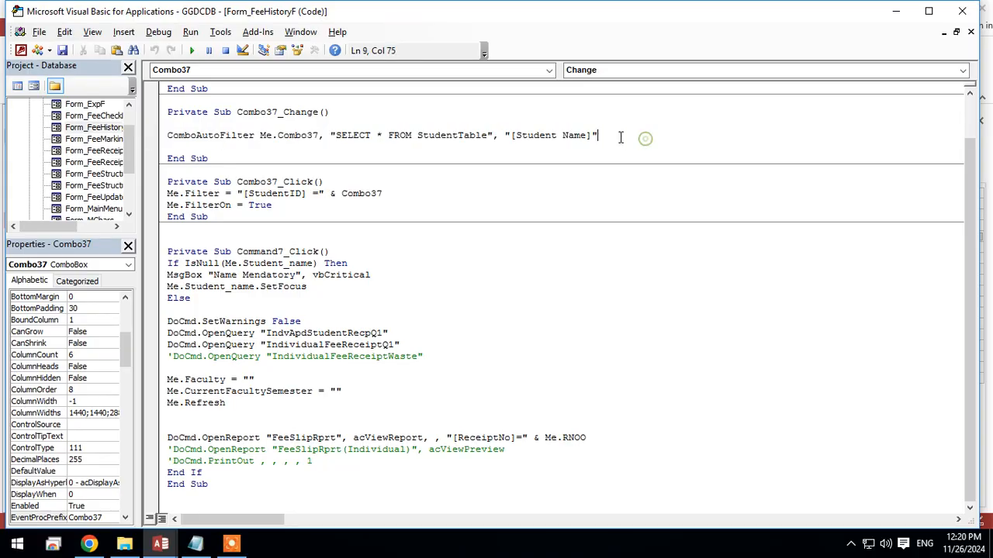
pyautogui.click(892, 13)
# Open the On Click event code of the Search combo box and examine the statements that filter the form by StudentID
pyautogui.click(954, 192)
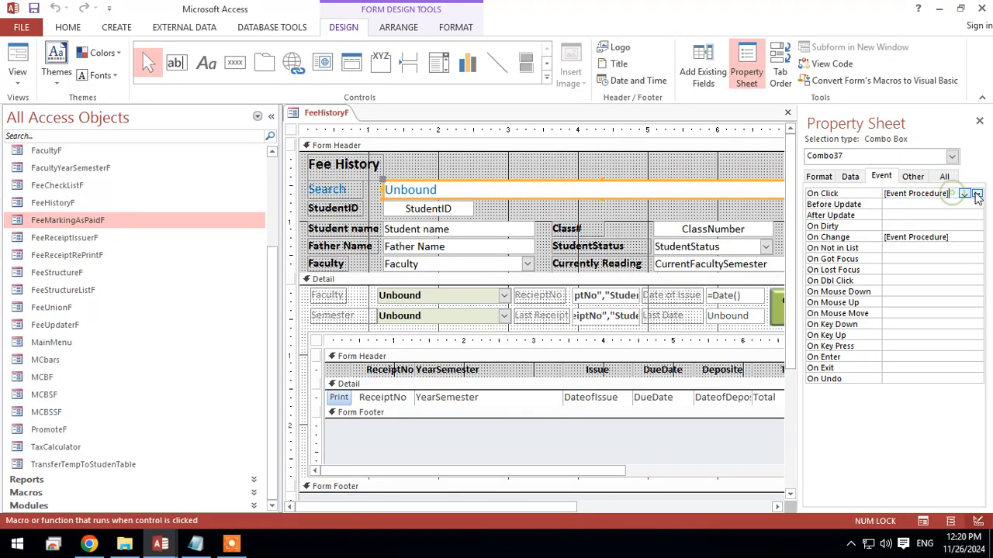
pyautogui.click(970, 192)
pyautogui.moveTo(167, 135); pyautogui.dragTo(264, 146)
pyautogui.click(436, 263)
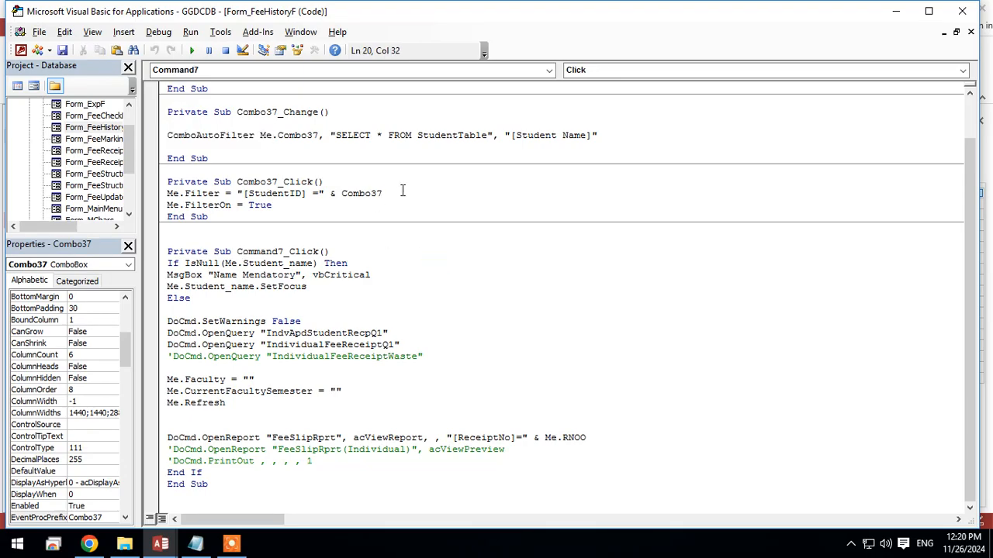
pyautogui.moveTo(401, 190); pyautogui.dragTo(172, 194)
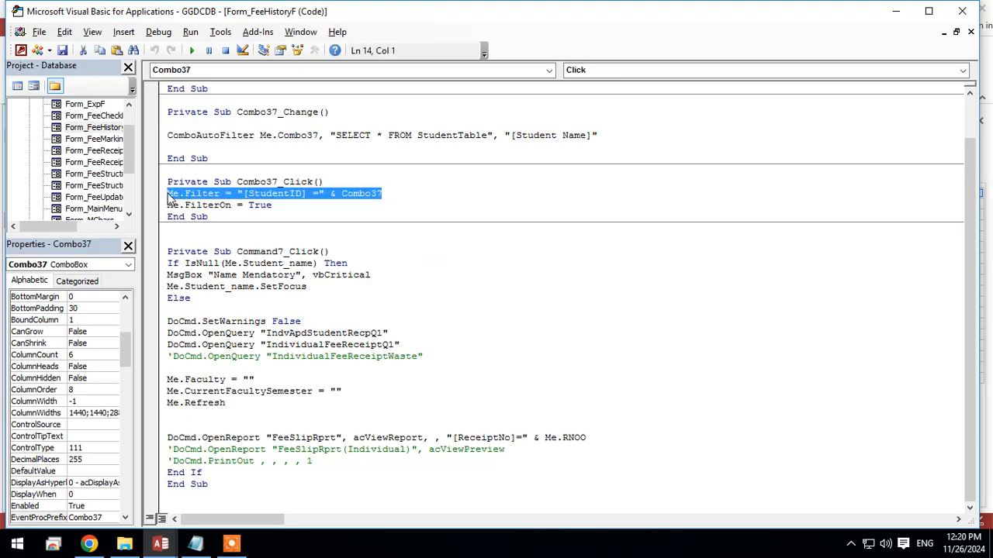
pyautogui.click(267, 194)
pyautogui.moveTo(386, 192); pyautogui.dragTo(172, 194)
pyautogui.click(260, 199)
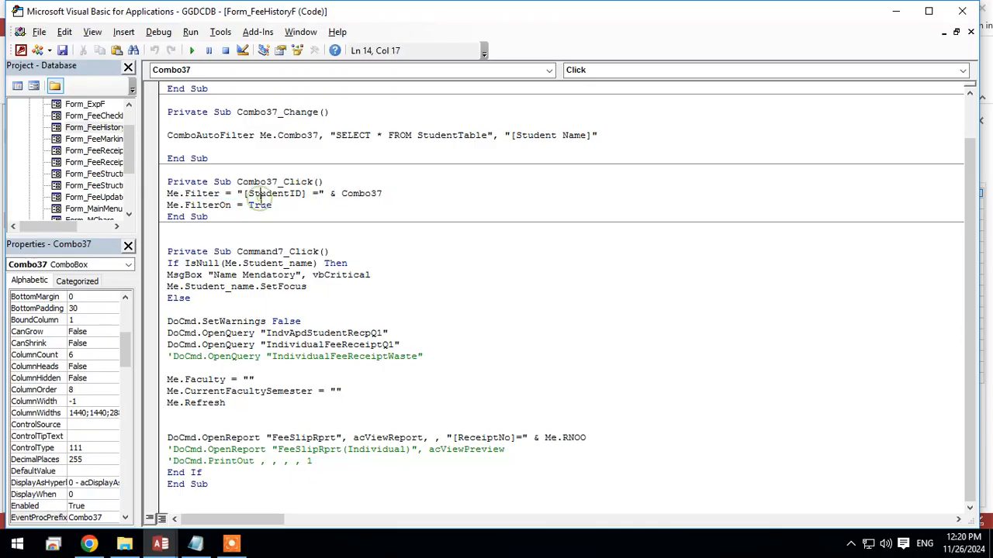
pyautogui.click(905, 16)
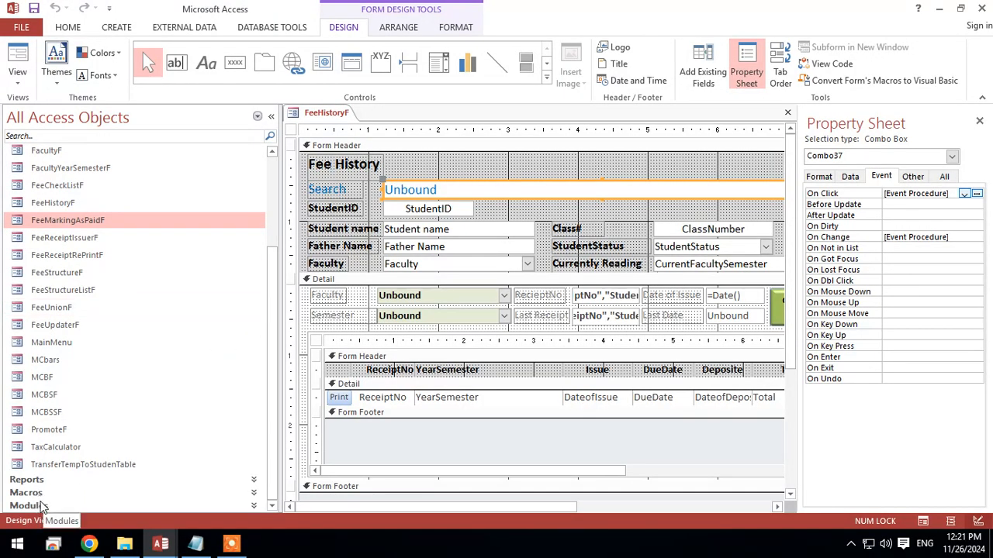
# Open the Auto Filter module in Design View and copy the entire ComboAutoFilter procedure
pyautogui.click(39, 505)
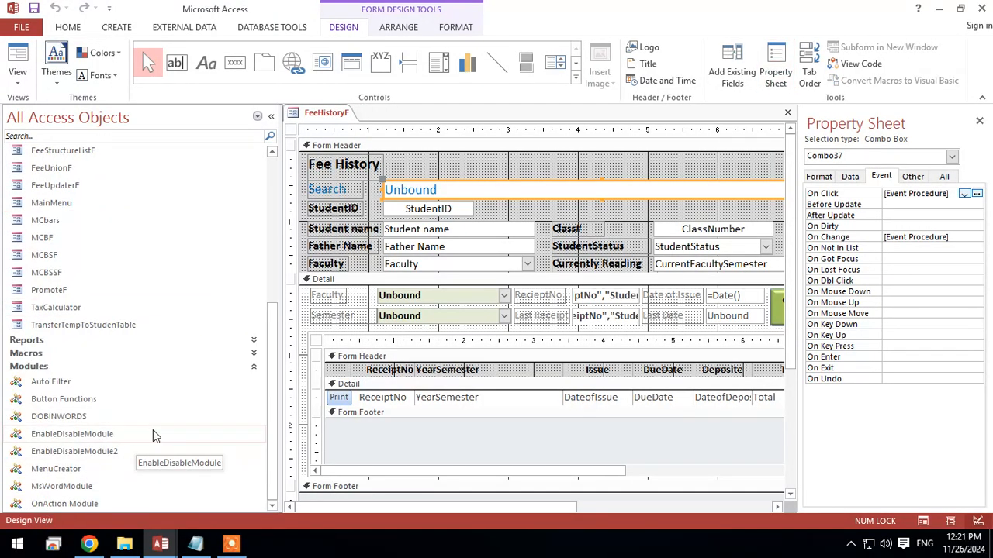
pyautogui.rightClick(43, 386)
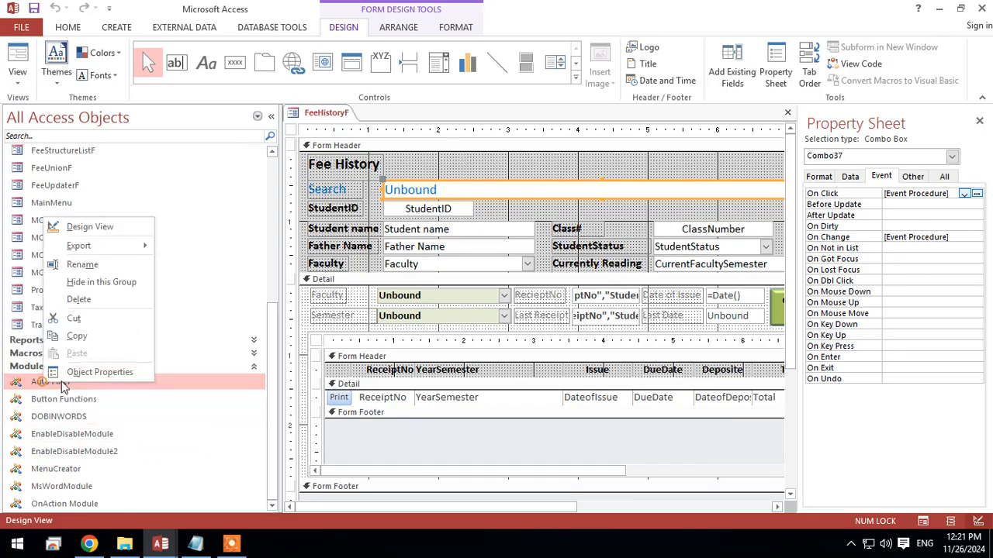
pyautogui.click(116, 235)
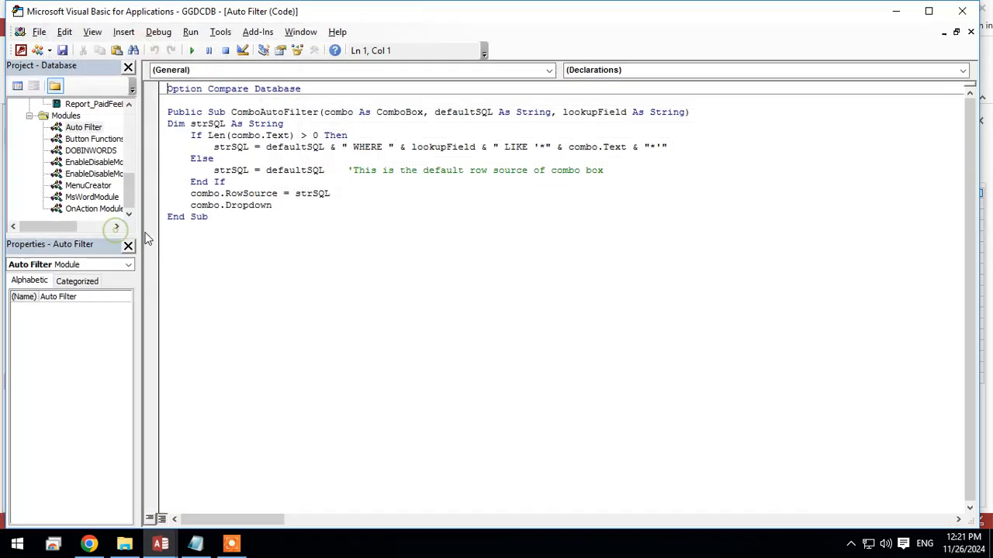
pyautogui.click(527, 258)
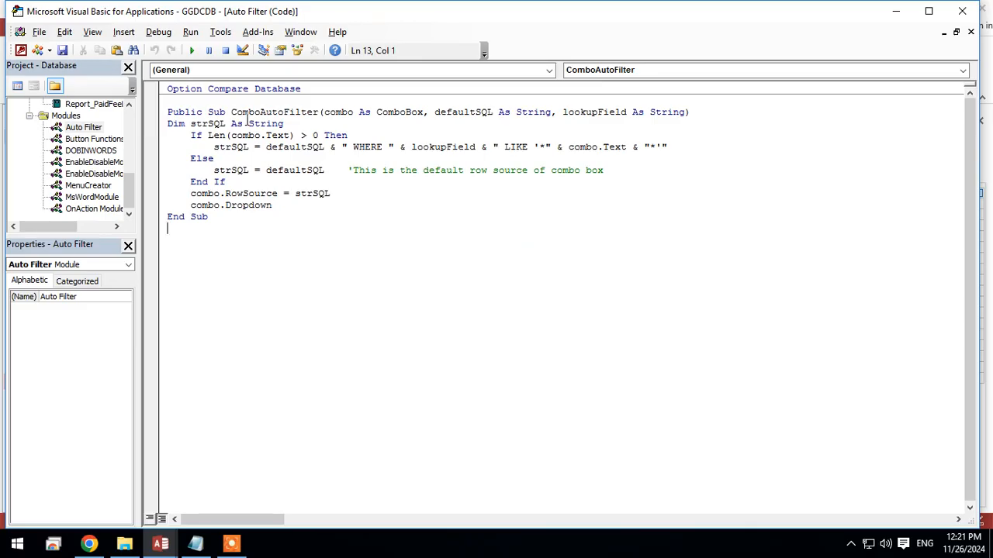
pyautogui.moveTo(233, 112); pyautogui.dragTo(315, 112)
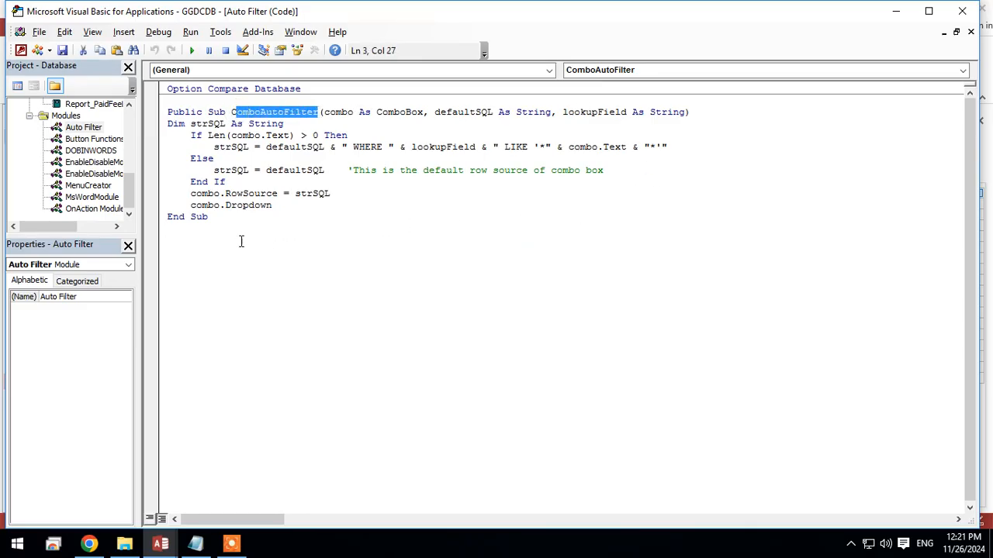
pyautogui.moveTo(240, 241); pyautogui.dragTo(149, 104)
pyautogui.hotkey('ctrl', 'c')
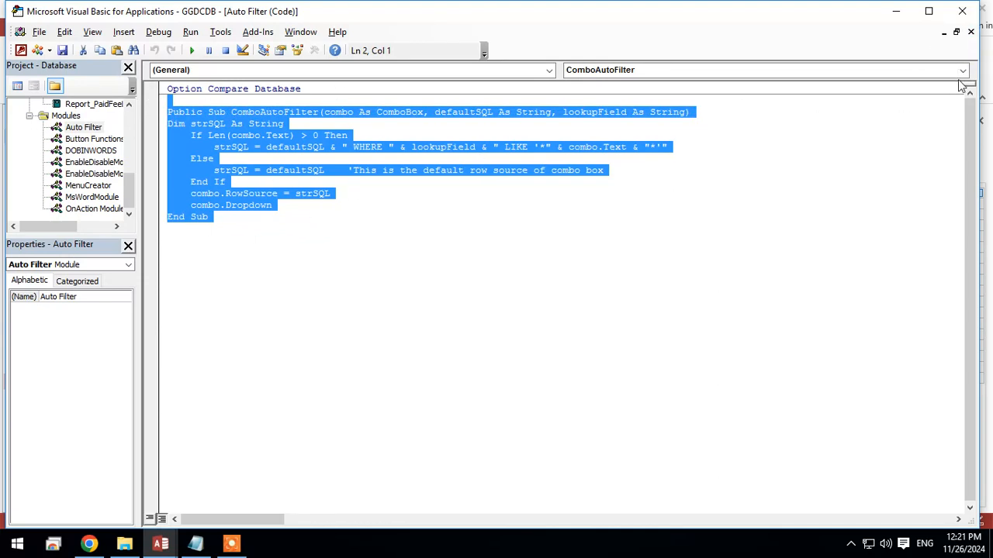
# Switch to the LMS 2 database and create a new standard module
pyautogui.click(164, 548)
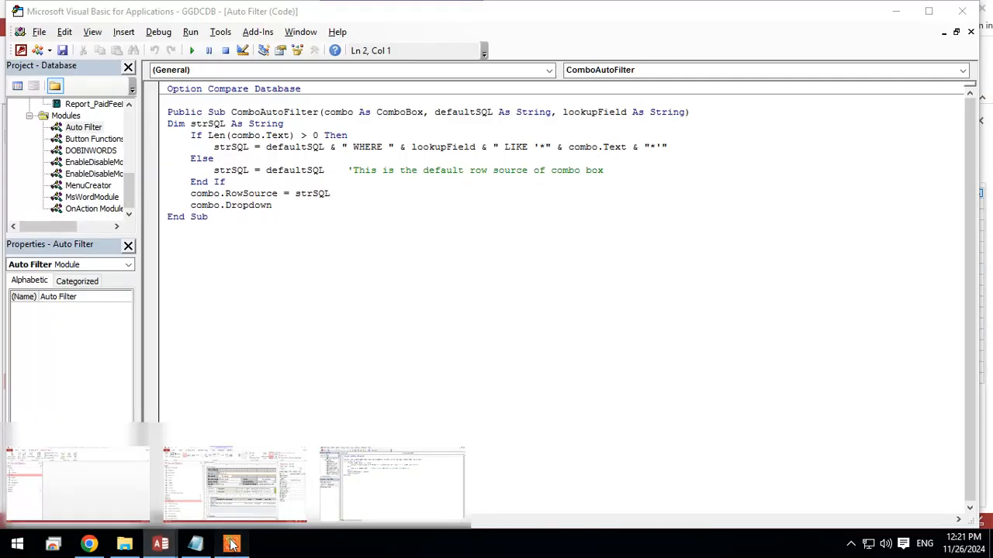
pyautogui.click(231, 544)
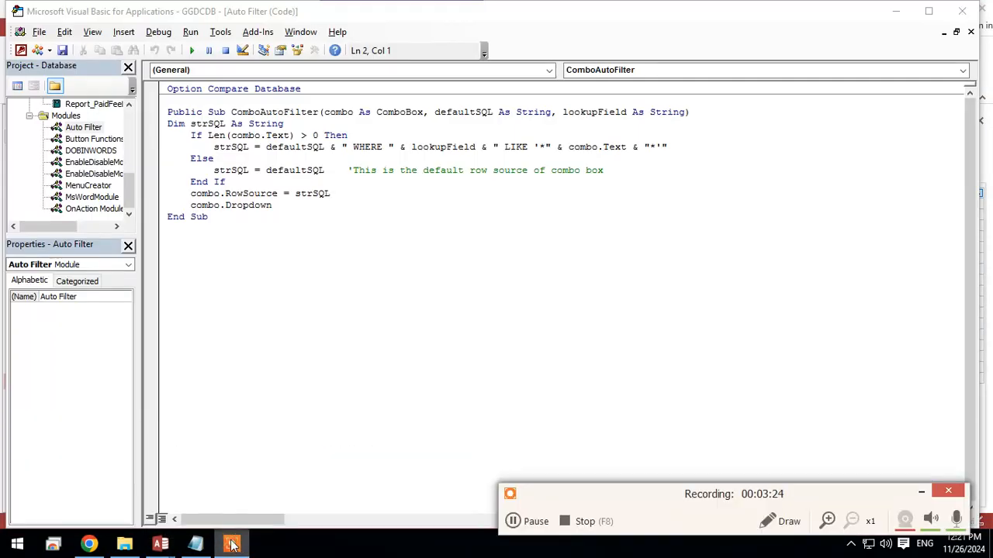
pyautogui.click(161, 544)
pyautogui.click(93, 488)
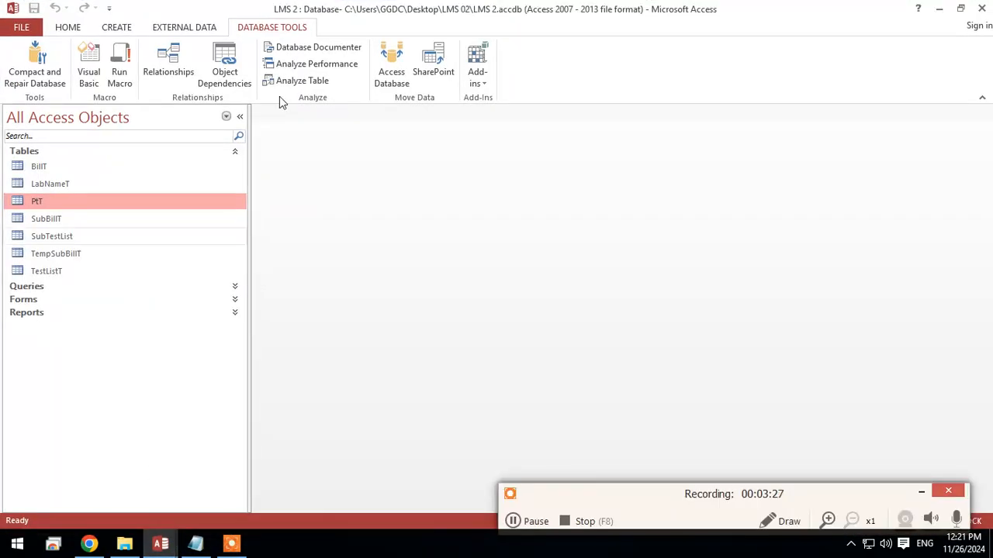
pyautogui.click(119, 29)
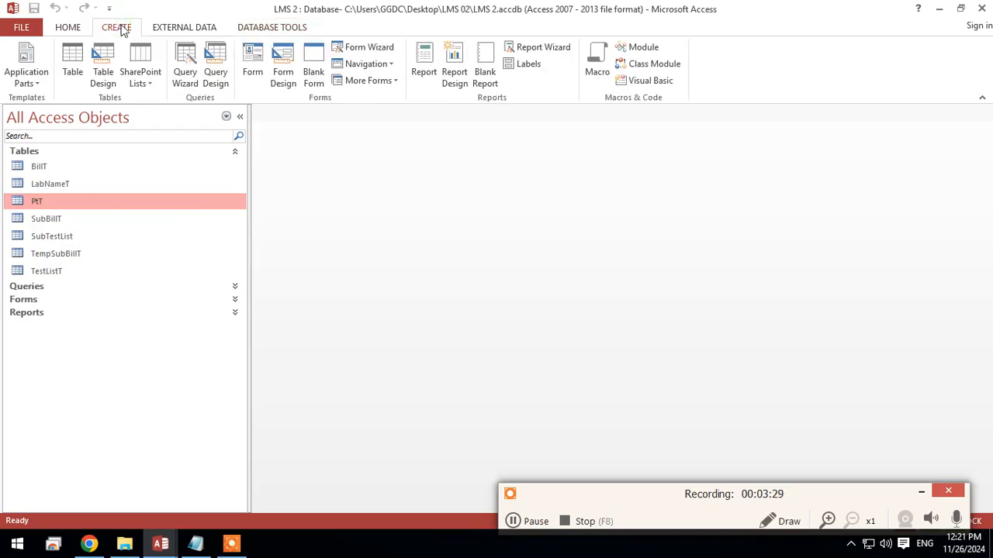
pyautogui.click(654, 47)
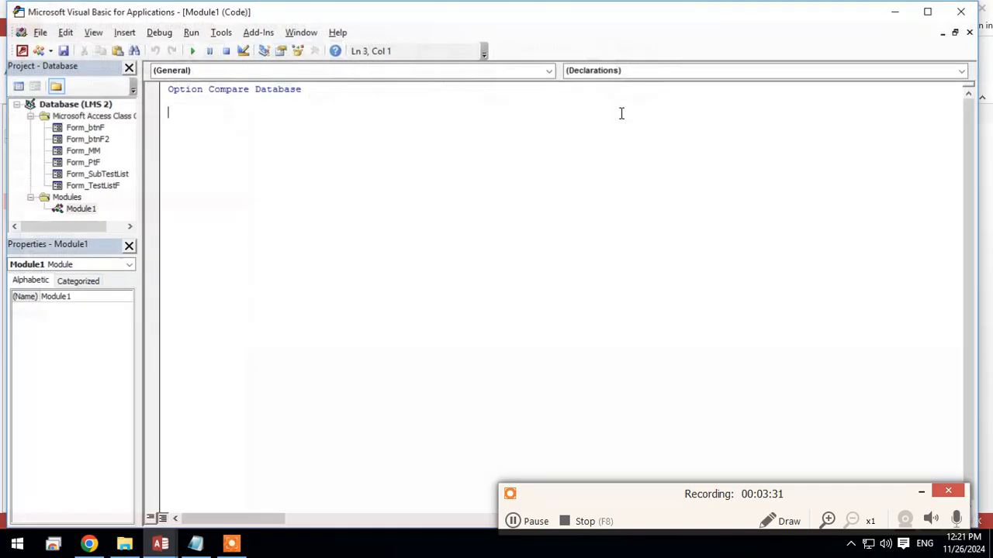
# Paste the ComboAutoFilter procedure copied from the Auto Filter module into the new LMS 2 module
pyautogui.moveTo(161, 543)
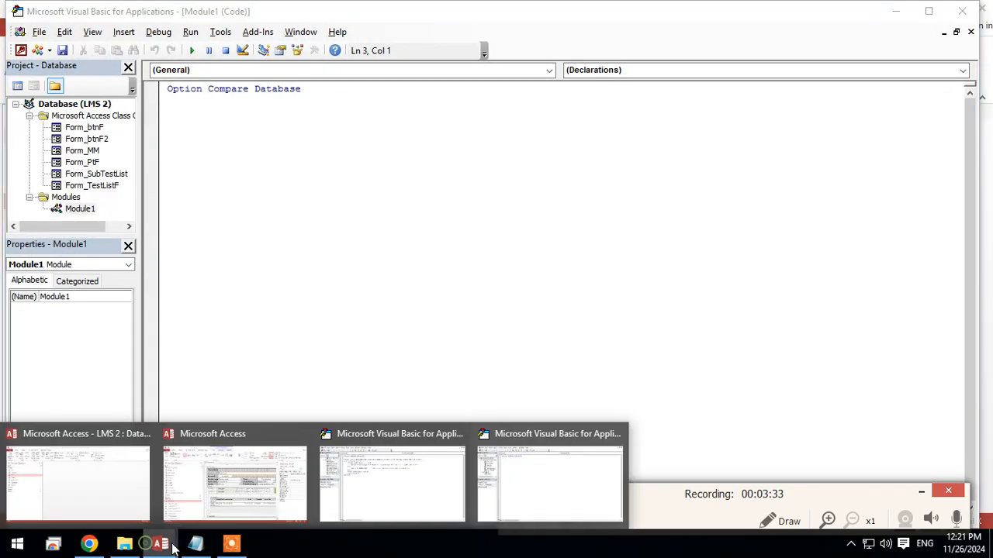
pyautogui.moveTo(293, 488)
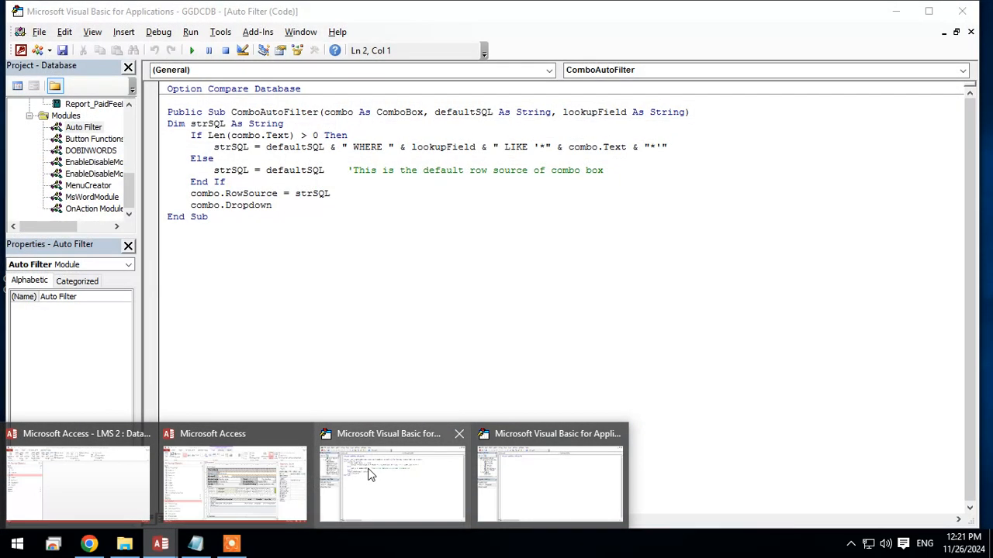
pyautogui.click(402, 442)
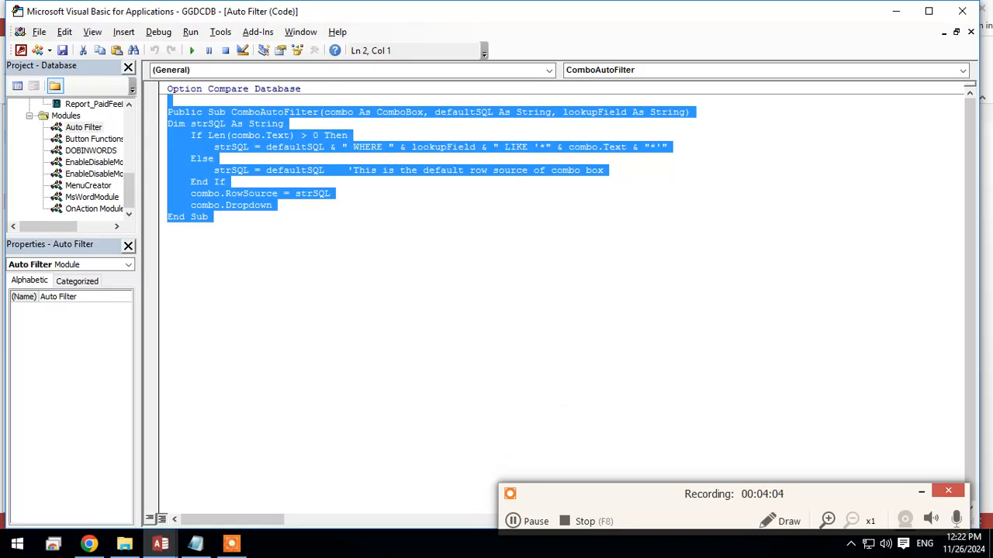
pyautogui.click(896, 11)
pyautogui.rightClick(266, 184)
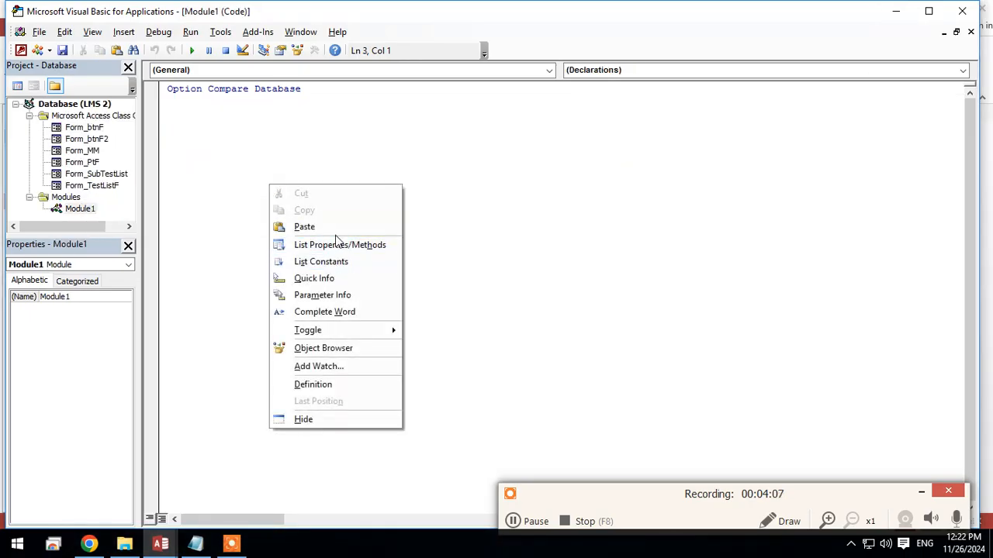
pyautogui.click(338, 227)
# Save the new module as FilterMOD and minimize the code editor
pyautogui.hotkey('ctrl', 's')
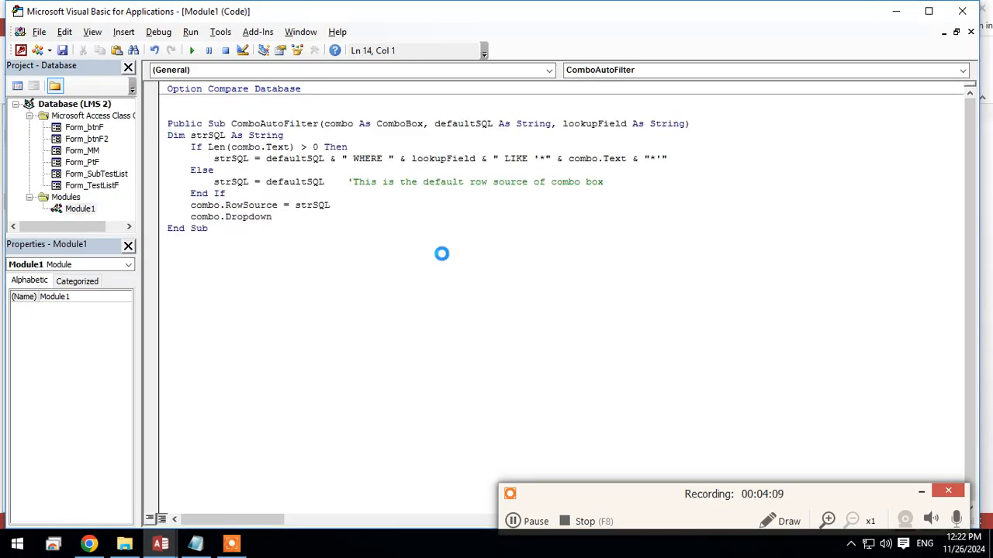
pyautogui.write('FilterMOD')
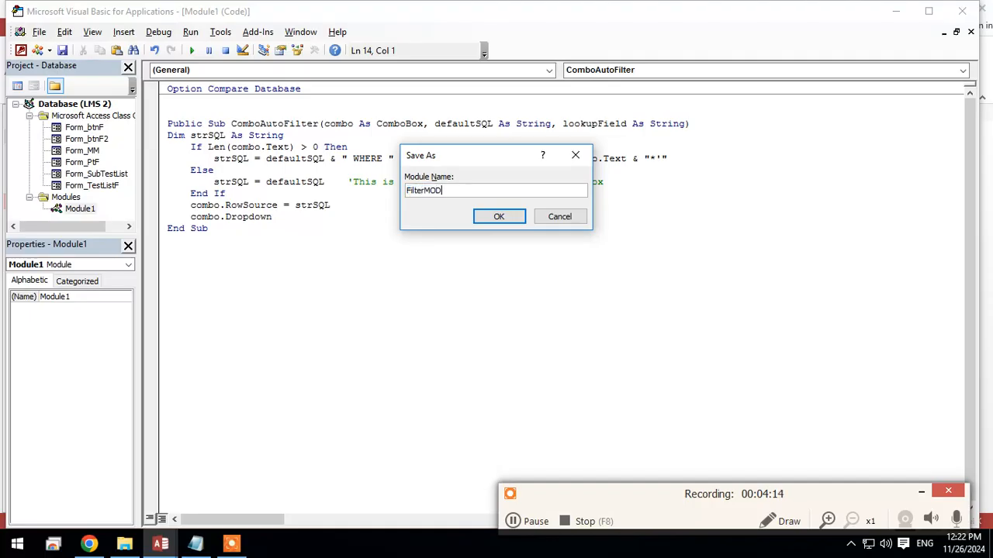
pyautogui.press('Return')
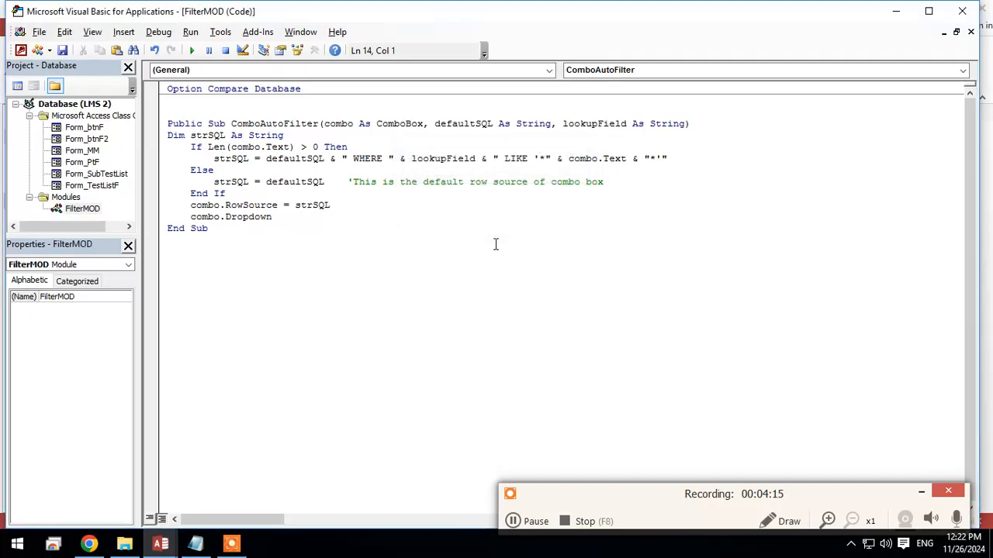
pyautogui.click(898, 13)
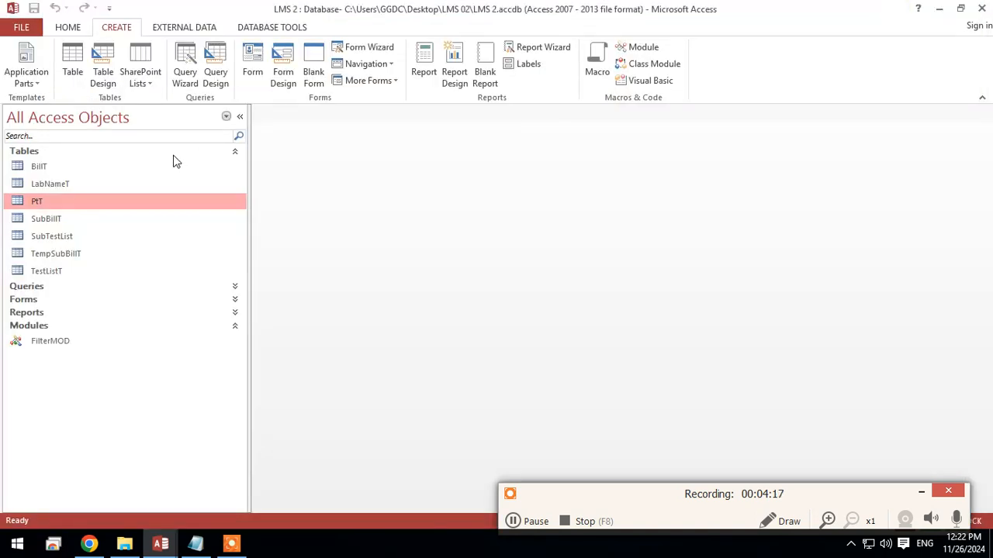
# Expand the Forms group of the LMS 2 database and open the PtF form in Design View
pyautogui.click(38, 305)
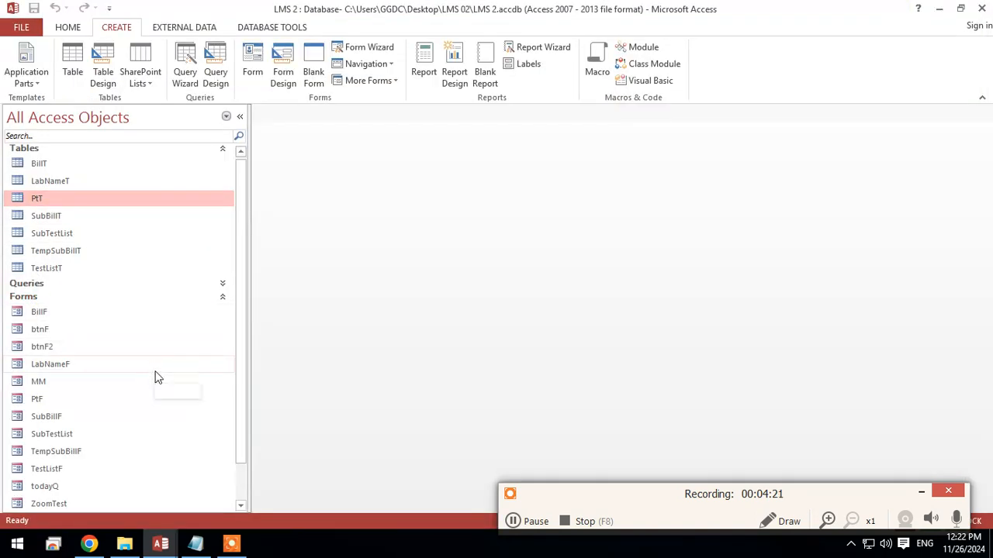
pyautogui.click(87, 546)
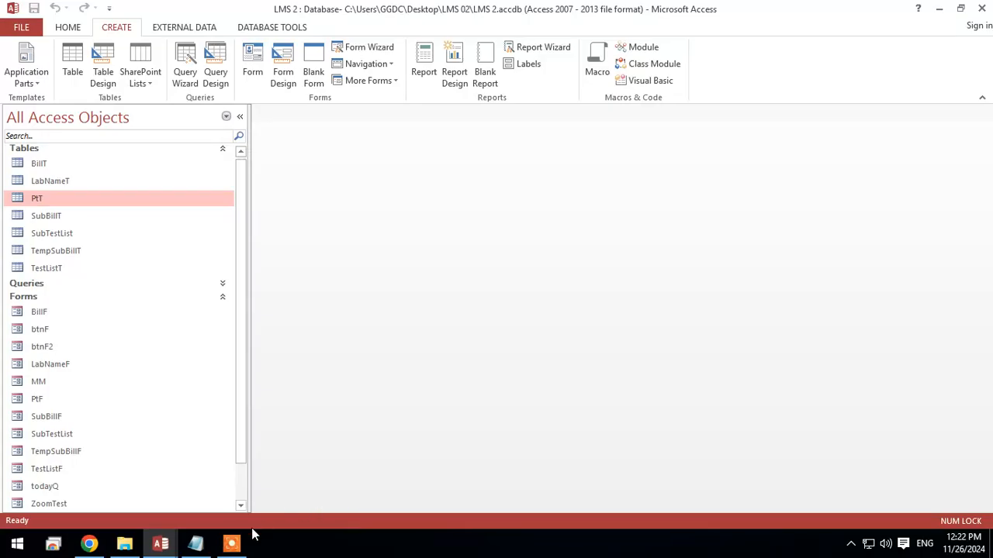
pyautogui.scroll(-1, 116, 471)
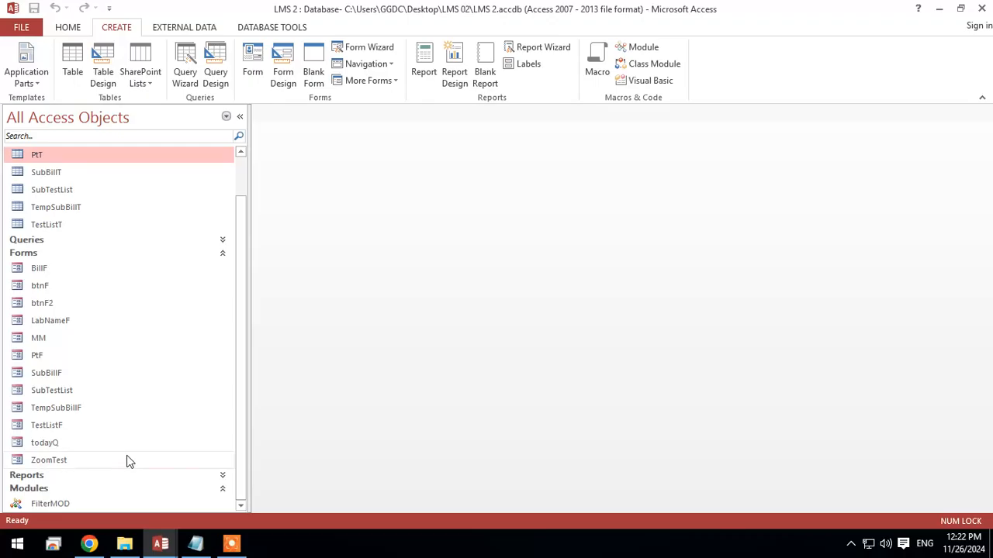
pyautogui.scroll(1, 128, 446)
pyautogui.scroll(-1, 127, 441)
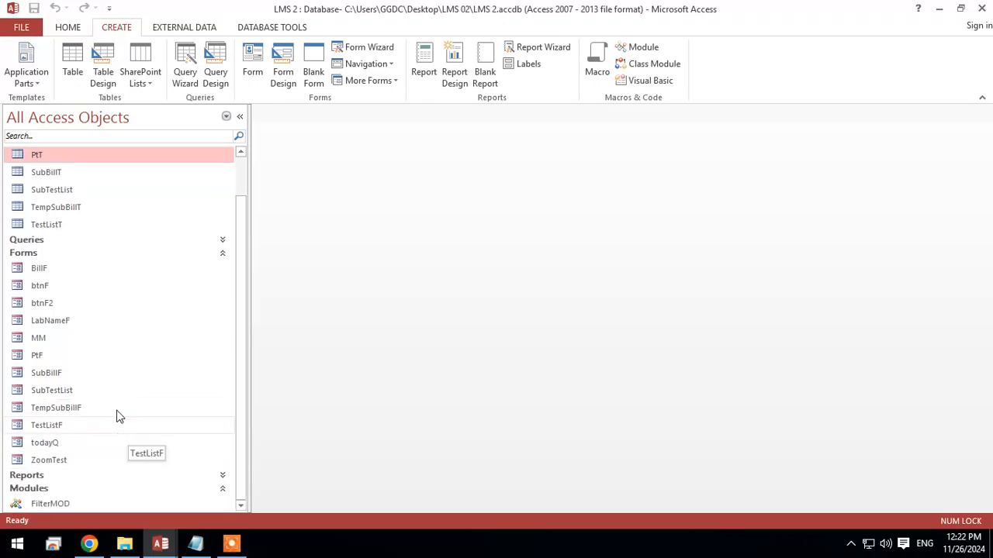
pyautogui.rightClick(40, 356)
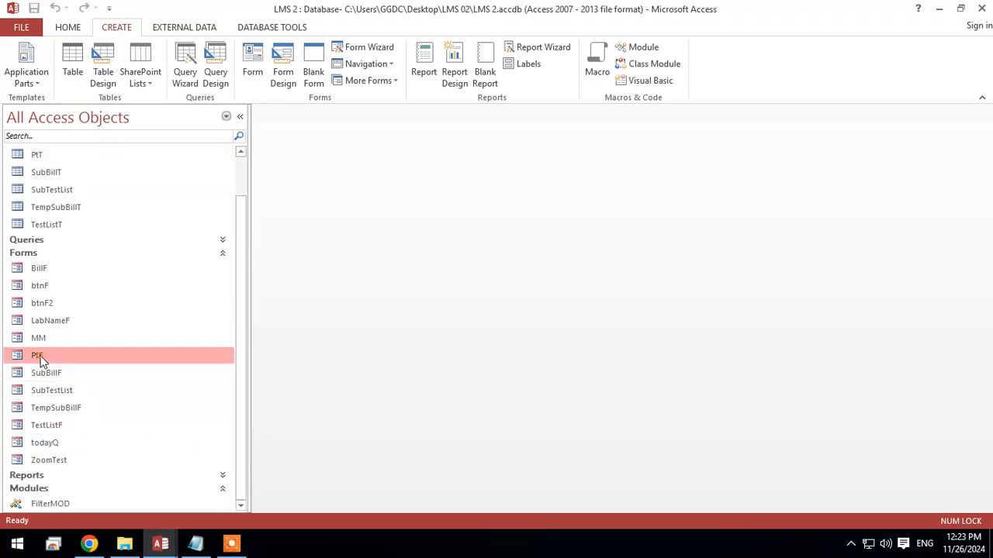
pyautogui.click(86, 200)
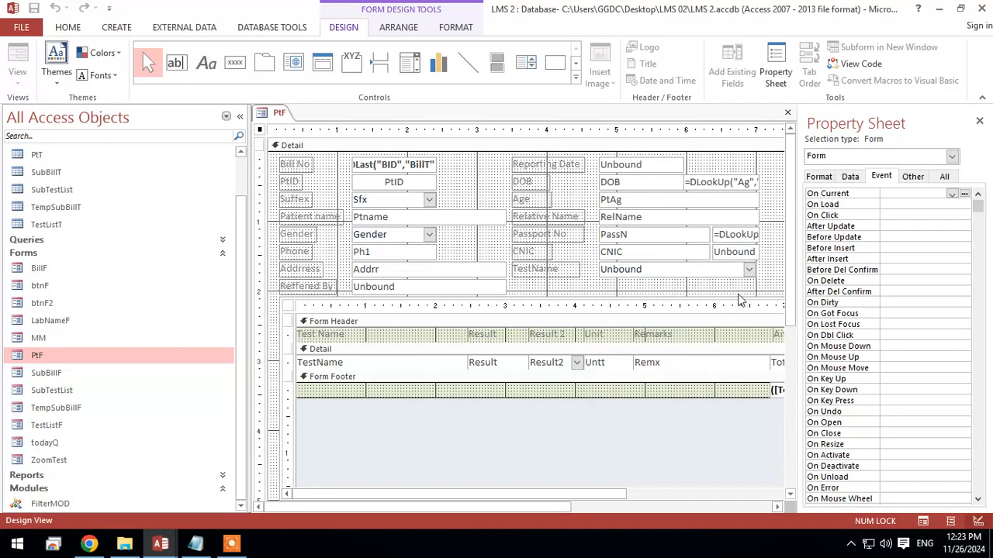
# Close the Property Sheet to widen the PtF design area and select the form's Detail section
pyautogui.click(982, 124)
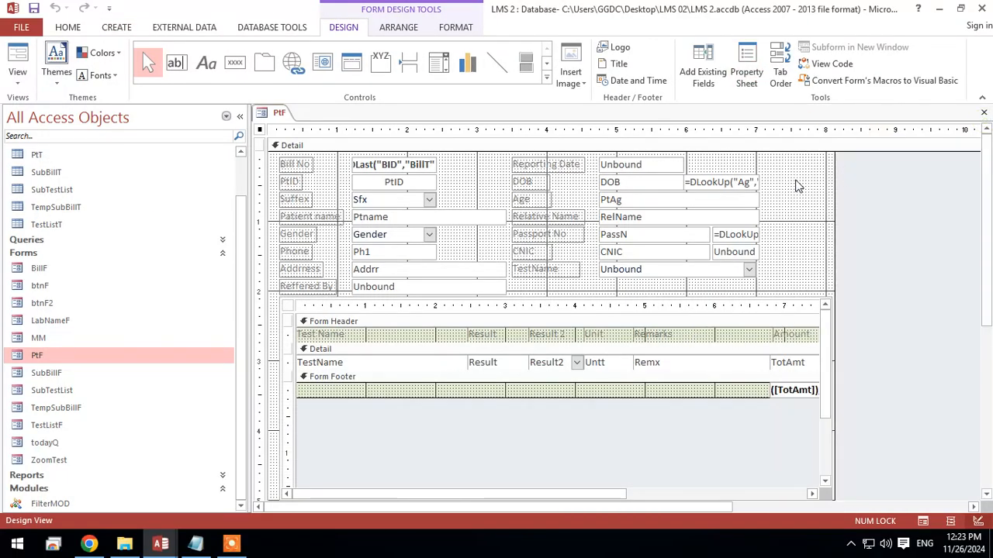
pyautogui.rightClick(795, 179)
pyautogui.click(782, 188)
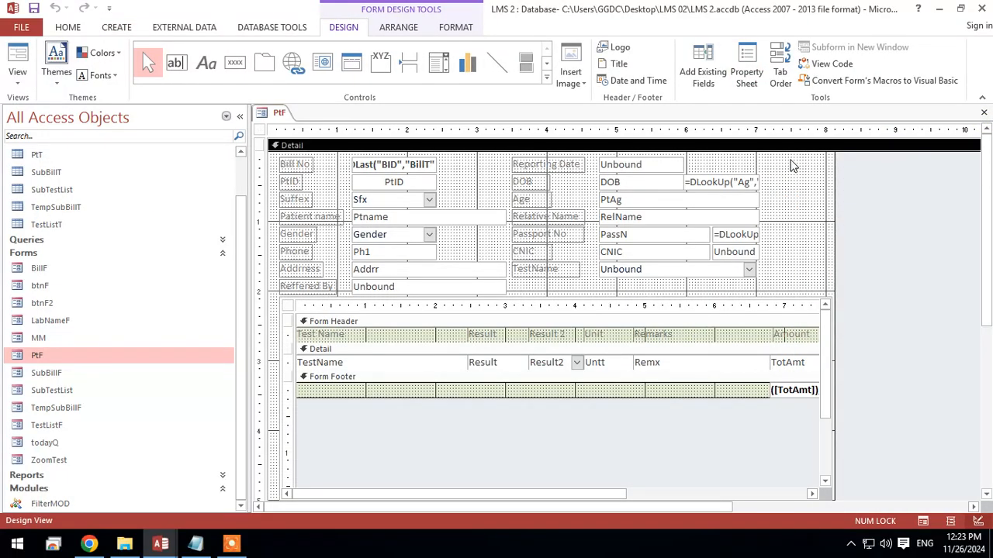
# Extend the bottom edge of the PtF form's Detail section to a height of about 6.7 inches
pyautogui.rightClick(786, 161)
pyautogui.click(779, 168)
pyautogui.scroll(-3, 845, 282)
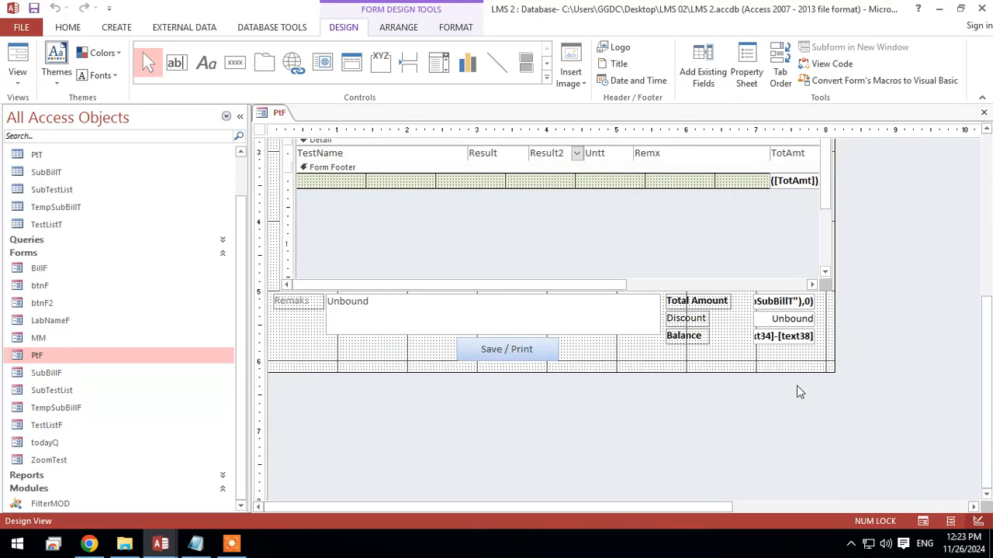
pyautogui.click(757, 375)
pyautogui.moveTo(760, 406); pyautogui.dragTo(760, 410)
# Select all controls in the PtF form's Detail section and shift them down together to free space above the Bill No row
pyautogui.moveTo(889, 408); pyautogui.dragTo(272, 151)
pyautogui.scroll(-3, 454, 306)
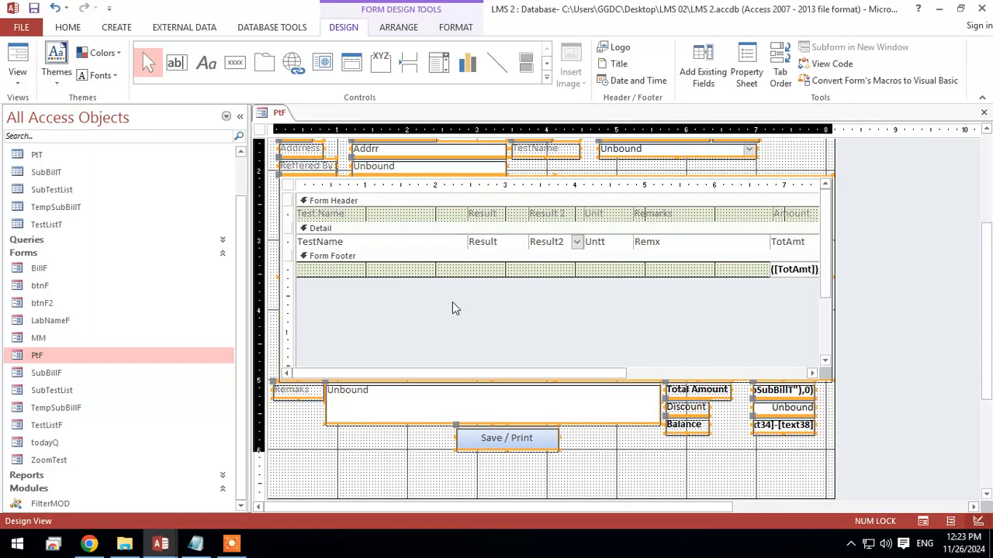
pyautogui.press('Down')
pyautogui.press('Down')
pyautogui.press('Down')
pyautogui.press('Down')
pyautogui.press('Down')
pyautogui.press('Down')
pyautogui.press('Down')
pyautogui.press('Down')
pyautogui.press('Down')
pyautogui.press('Down')
pyautogui.press('Down')
pyautogui.press('Down')
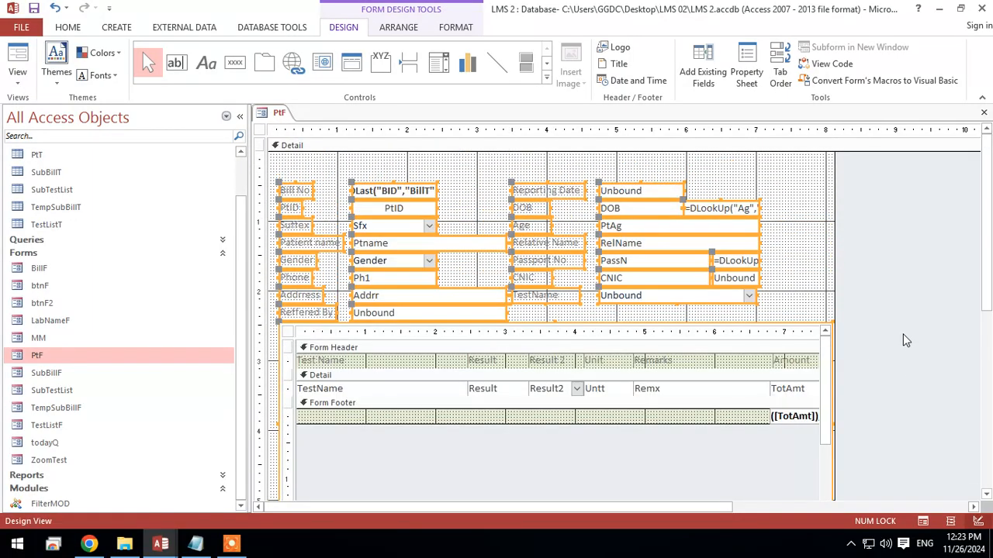
pyautogui.click(902, 315)
pyautogui.scroll(5, 554, 184)
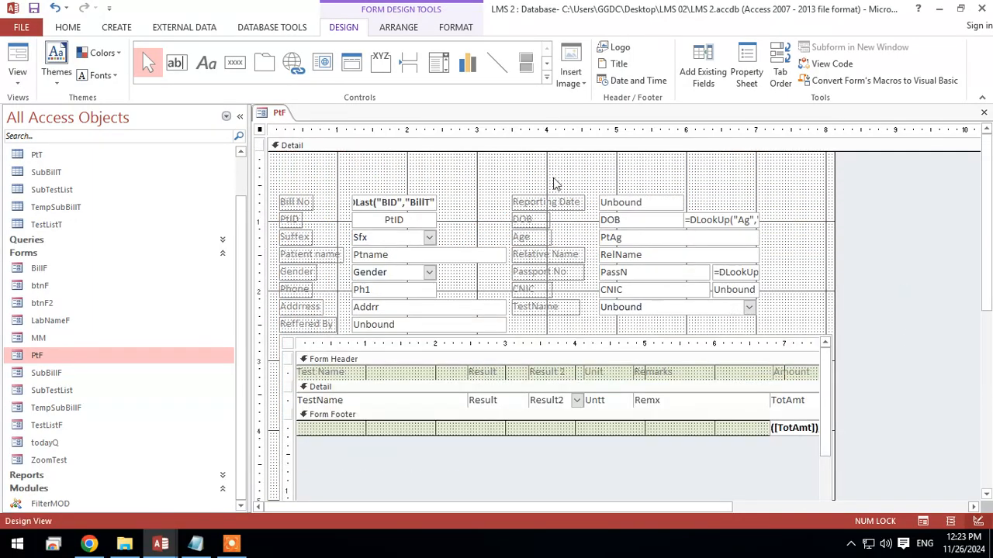
pyautogui.scroll(-6, 597, 425)
pyautogui.scroll(5, 627, 399)
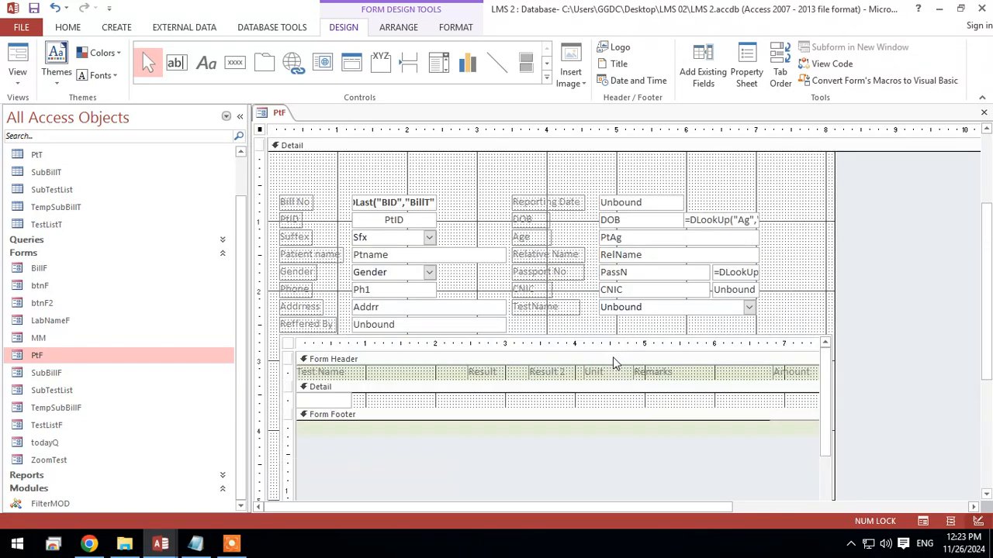
# Check the name and data properties of the Search combo box on the fee database's FeeHistoryF form and return to LMS 2
pyautogui.moveTo(160, 543)
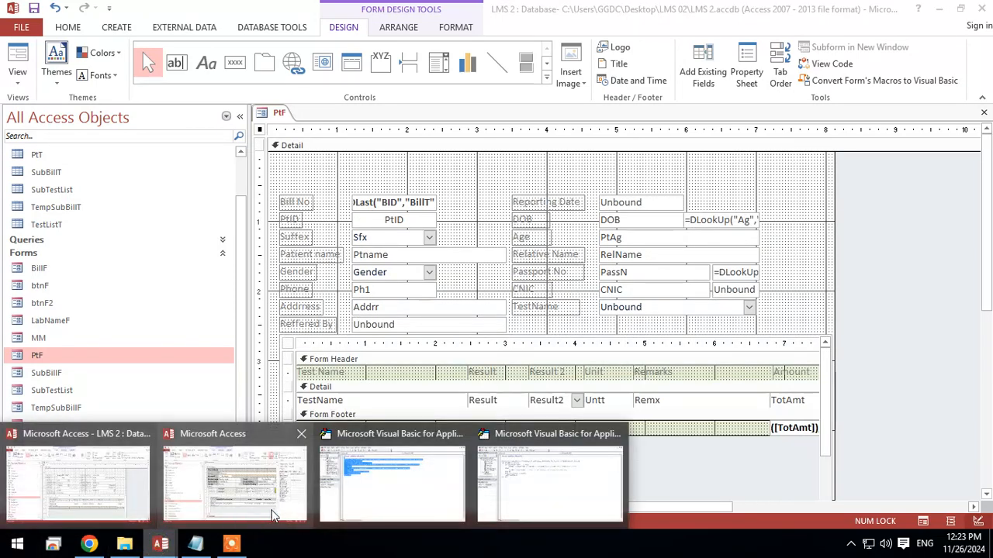
pyautogui.click(273, 508)
pyautogui.click(912, 176)
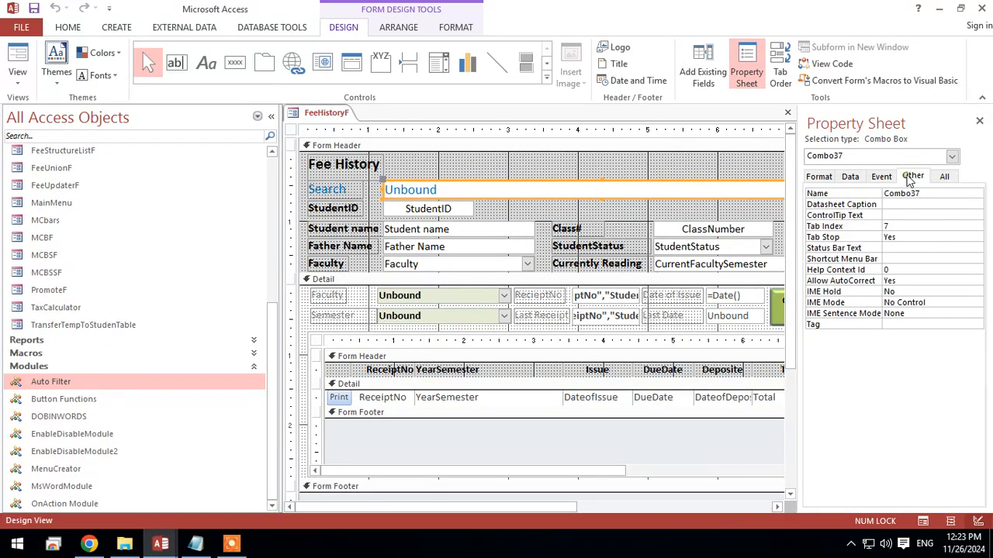
pyautogui.click(850, 176)
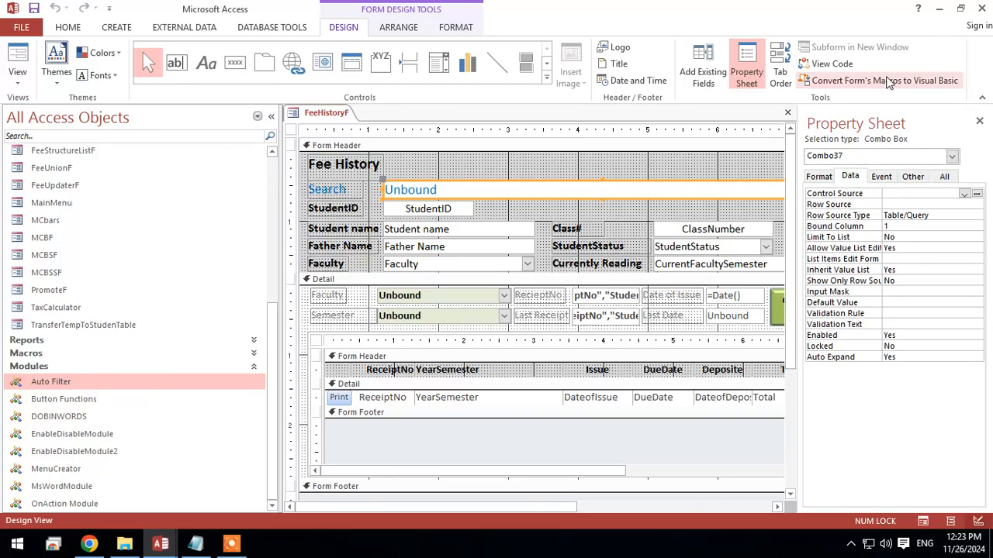
pyautogui.click(937, 11)
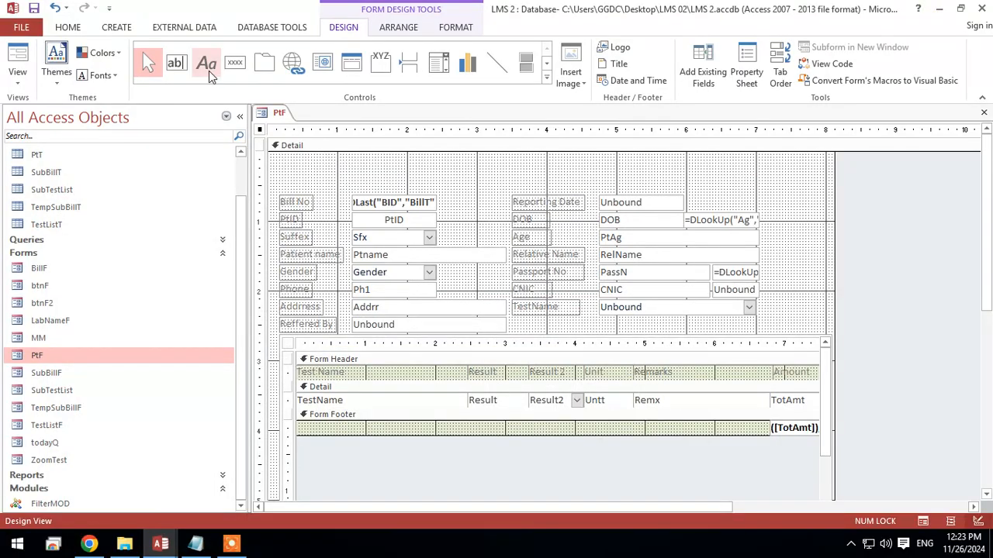
# Draw an unbound combo box about 4.9 inches wide in the space above the Bill No row, cancelling the Combo Box Wizard
pyautogui.click(438, 64)
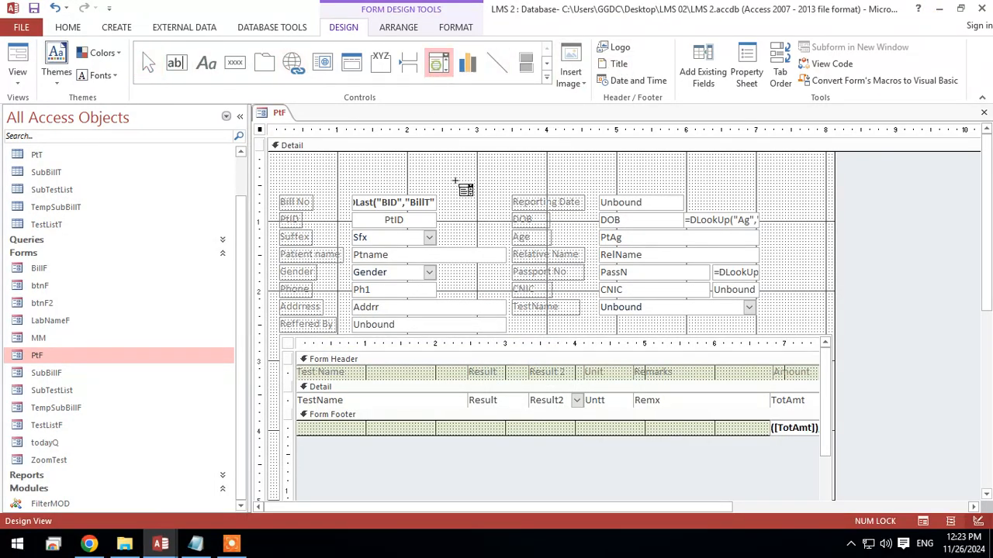
pyautogui.moveTo(425, 161); pyautogui.dragTo(757, 177)
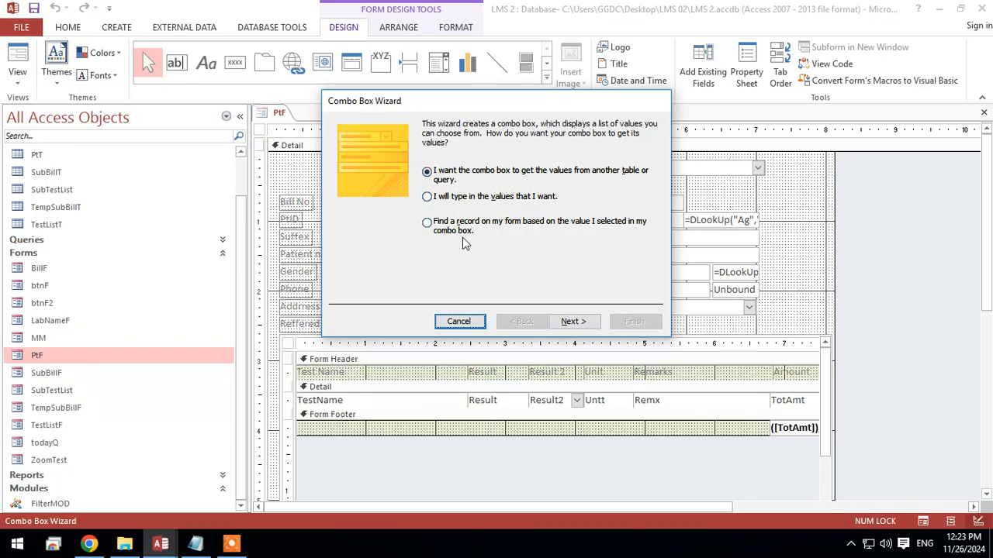
pyautogui.click(494, 175)
pyautogui.click(486, 204)
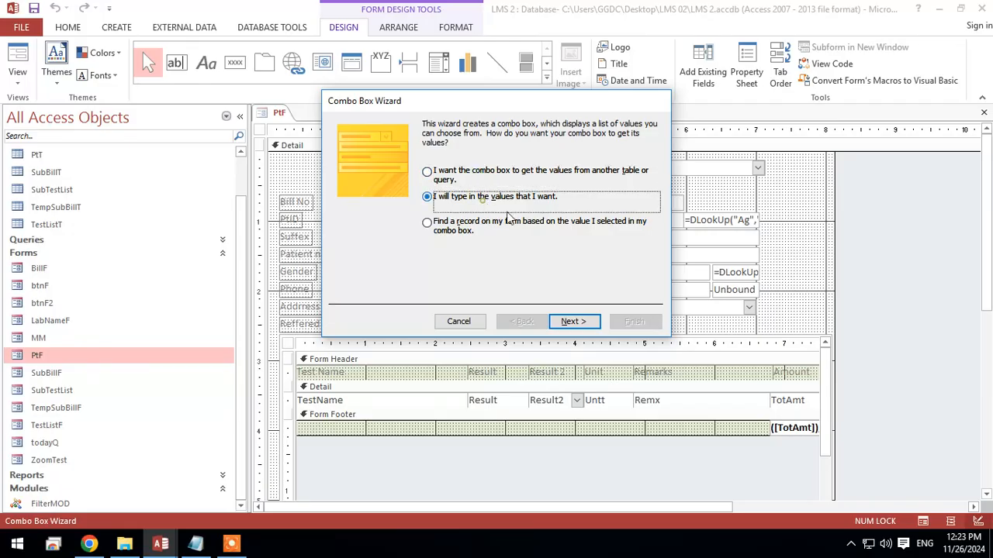
pyautogui.click(444, 227)
pyautogui.click(434, 175)
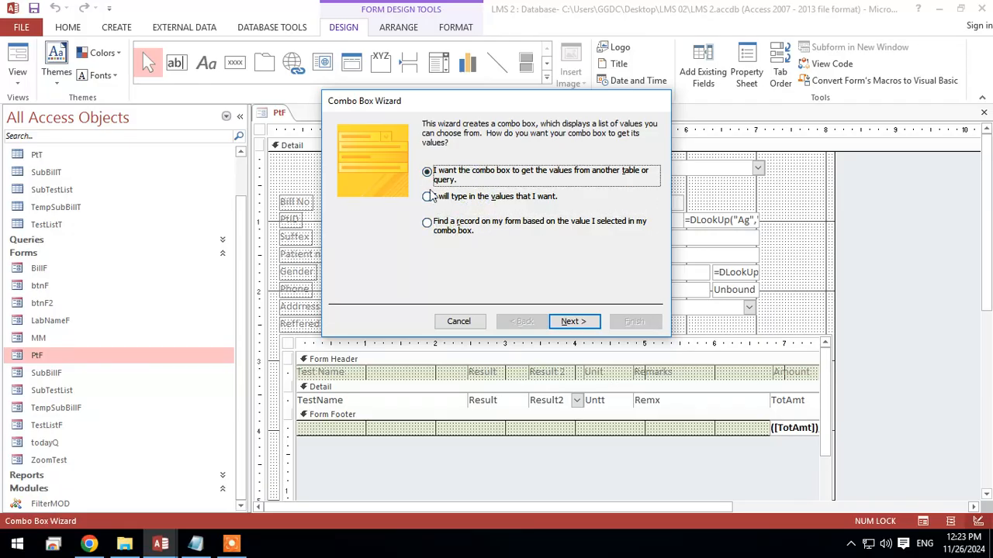
pyautogui.click(458, 322)
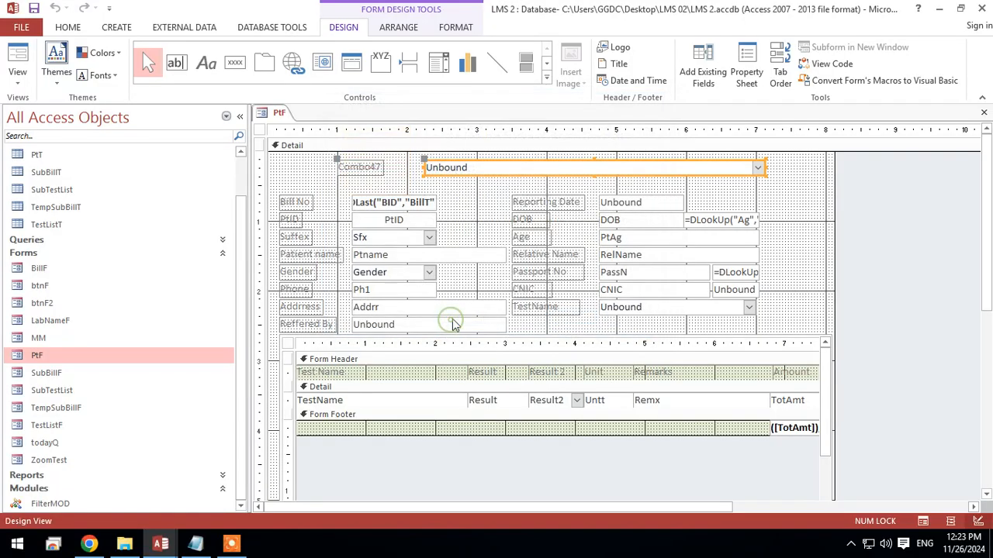
# Open the properties of the new combo box and rename it Combo37
pyautogui.rightClick(550, 168)
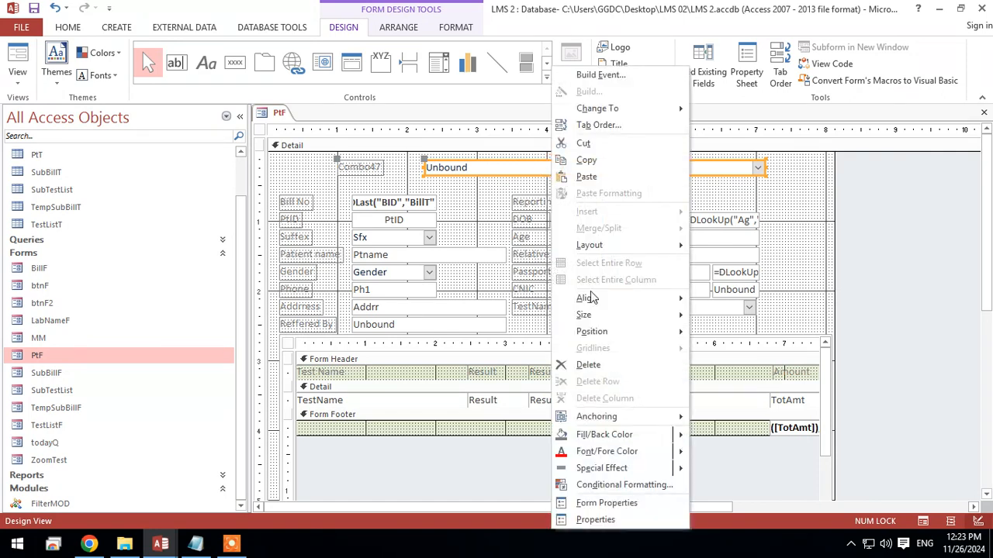
pyautogui.click(596, 519)
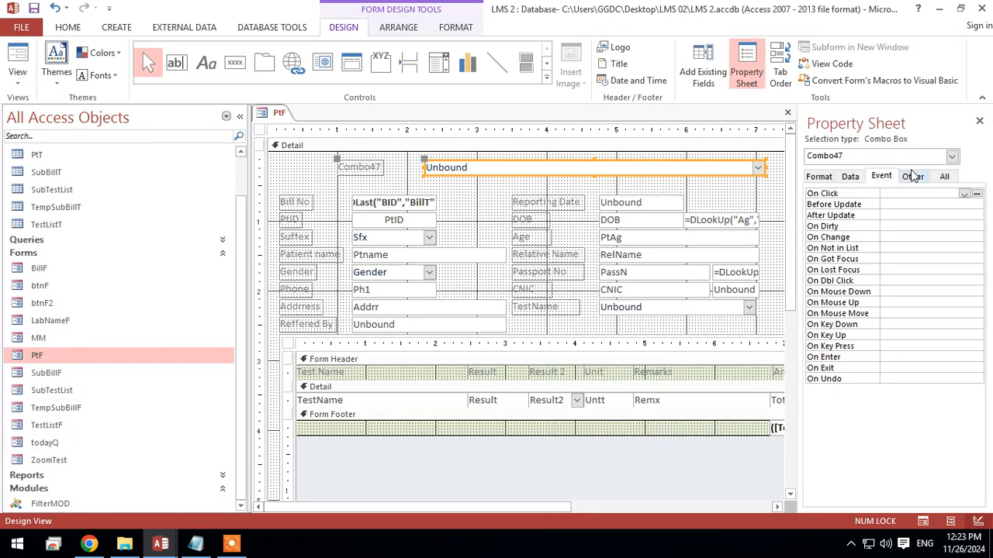
pyautogui.click(945, 177)
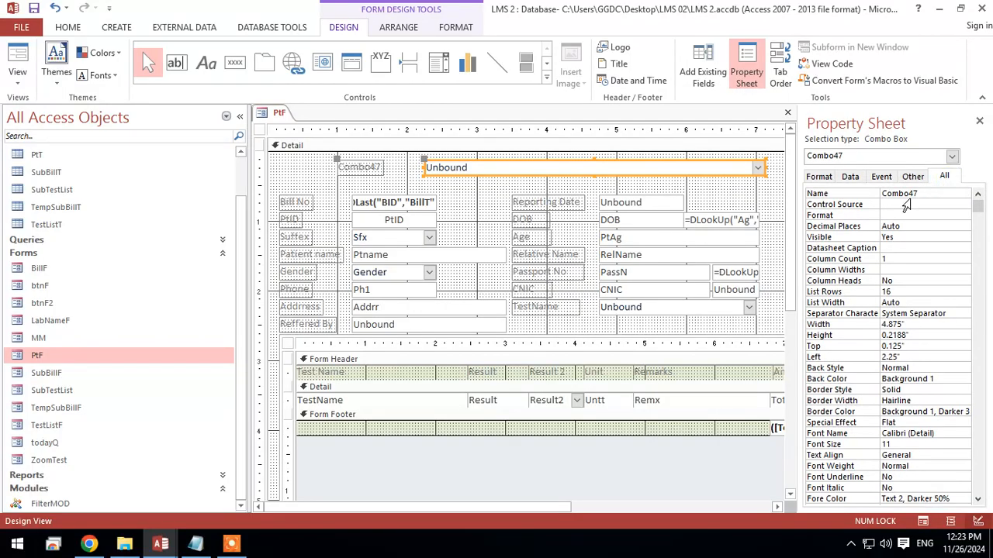
pyautogui.moveTo(929, 193); pyautogui.dragTo(910, 194)
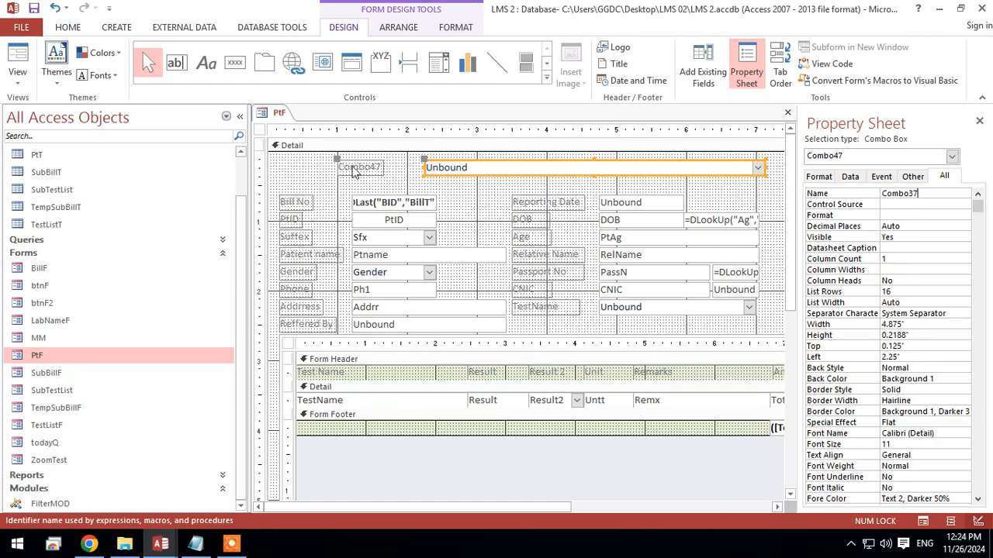
pyautogui.click(400, 181)
# Change the caption of the combo box's label to Search
pyautogui.click(373, 168)
pyautogui.moveTo(349, 167); pyautogui.dragTo(551, 169)
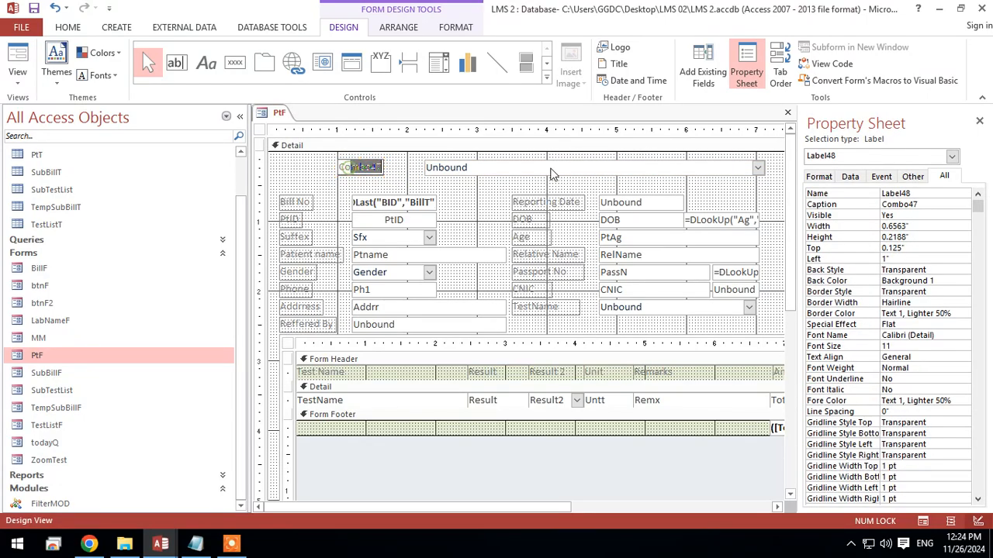
pyautogui.press('BackSpace')
pyautogui.press('BackSpace')
pyautogui.press('BackSpace')
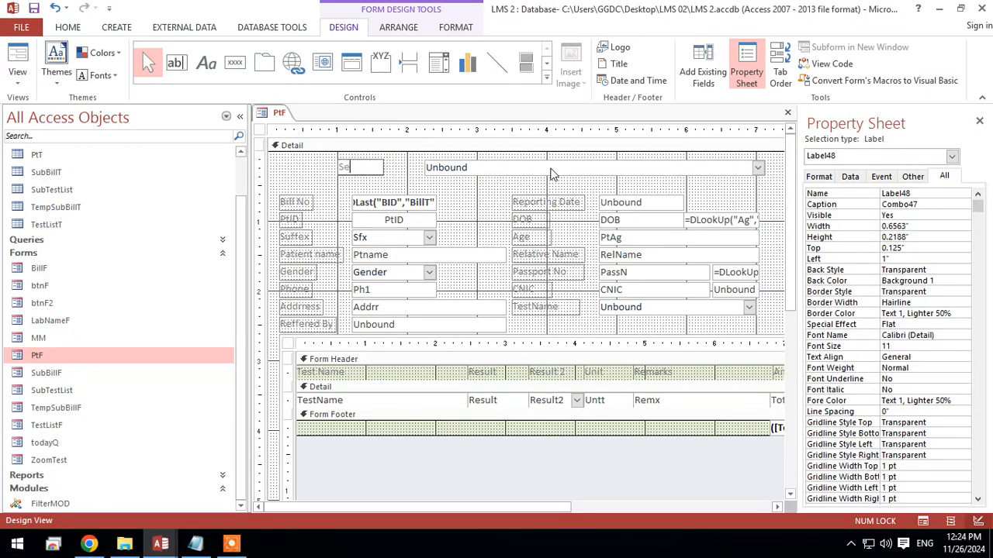
pyautogui.click(482, 208)
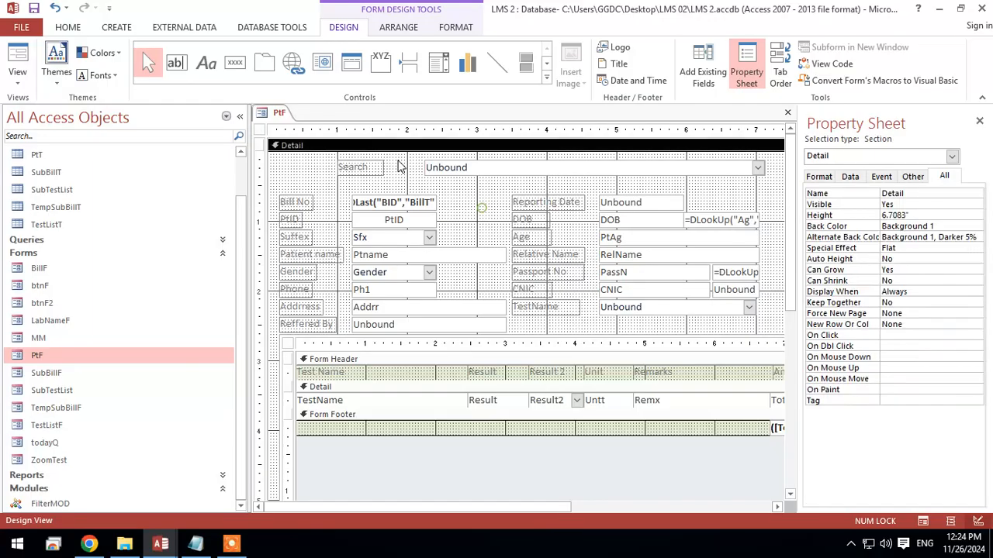
# Move the Search label and combo box just above Bill No and widen the combo box to about 5.83 inches, aligned with the fields below
pyautogui.moveTo(345, 170); pyautogui.dragTo(287, 184)
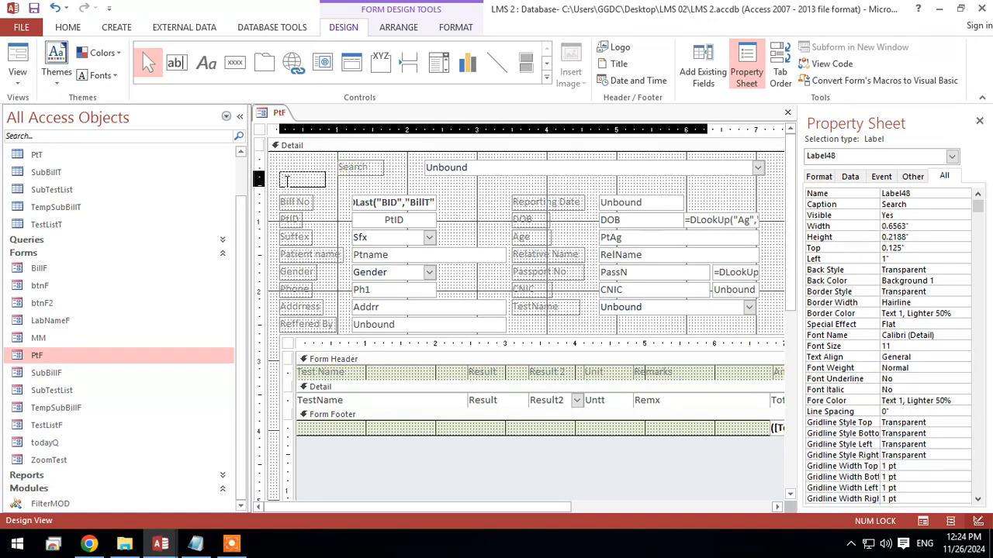
pyautogui.click(403, 161)
pyautogui.click(373, 182)
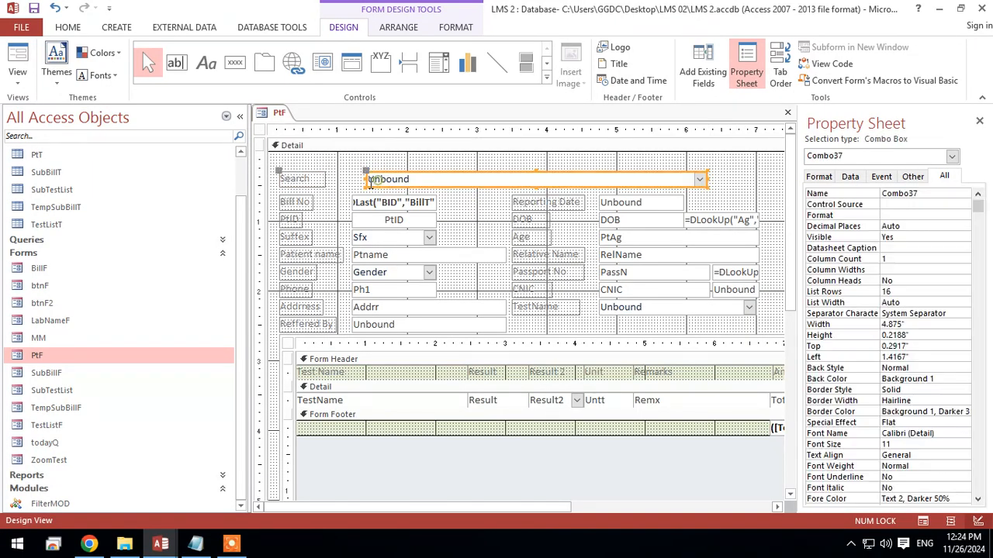
pyautogui.moveTo(366, 179); pyautogui.dragTo(349, 182)
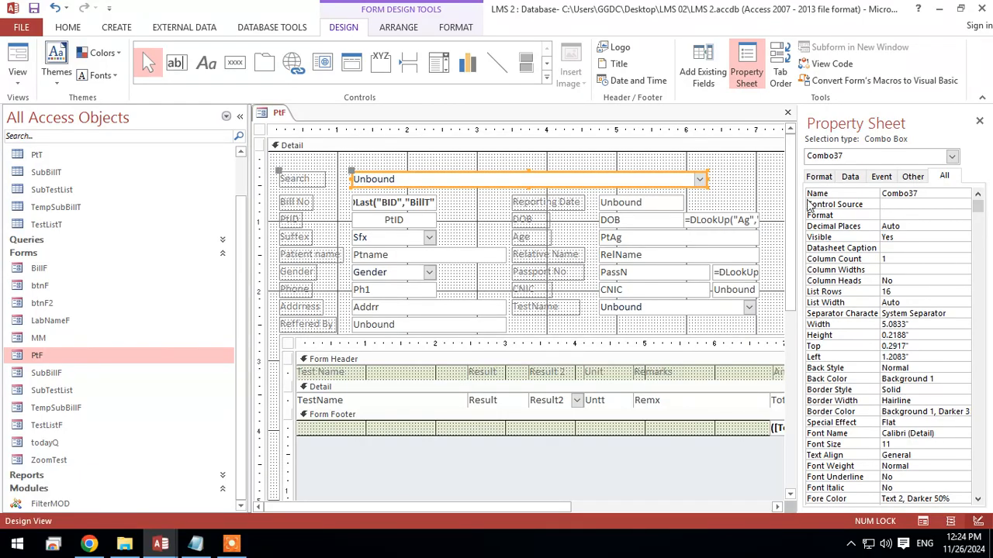
pyautogui.click(979, 121)
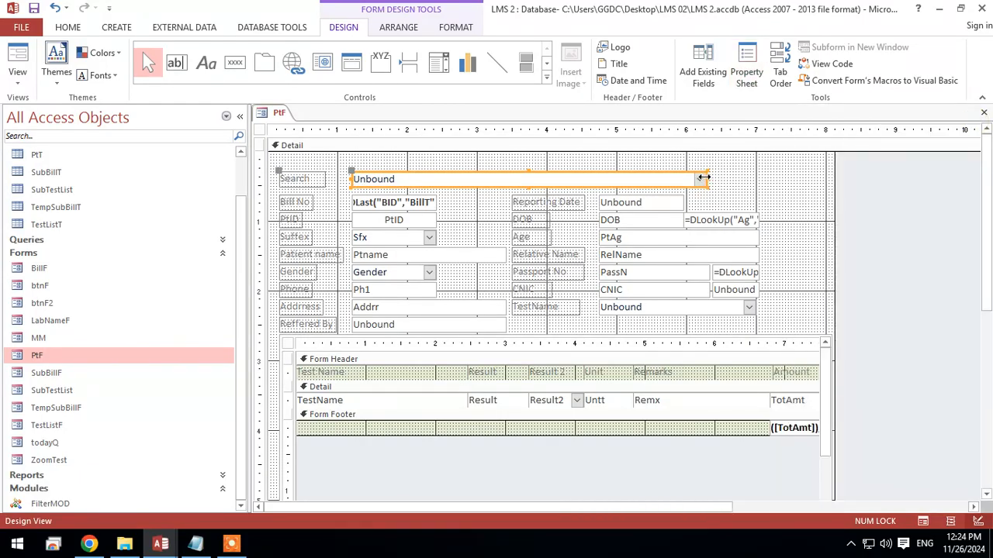
pyautogui.moveTo(703, 177); pyautogui.dragTo(757, 179)
pyautogui.click(801, 205)
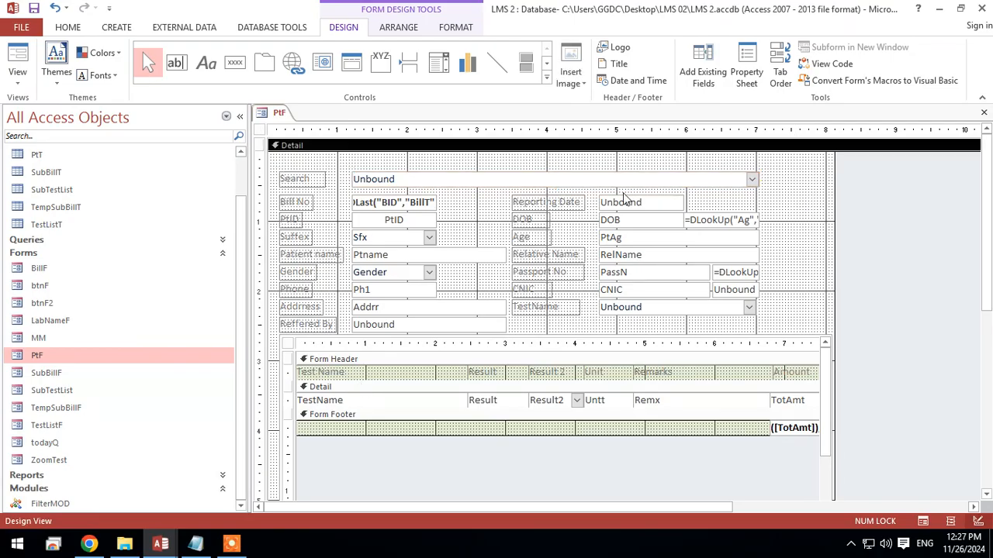
# Create an On Change event procedure for the Search combo box with the Code Builder
pyautogui.click(231, 543)
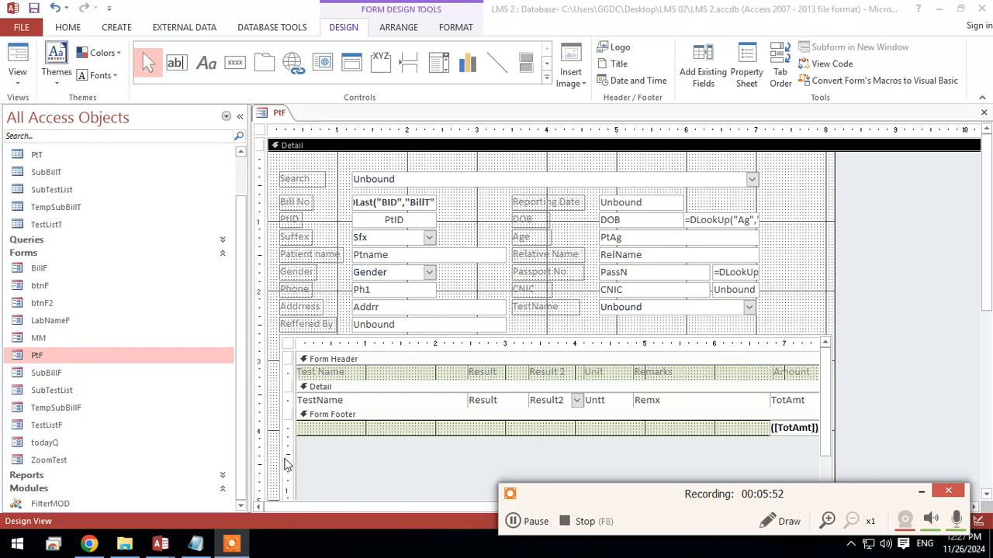
pyautogui.click(376, 178)
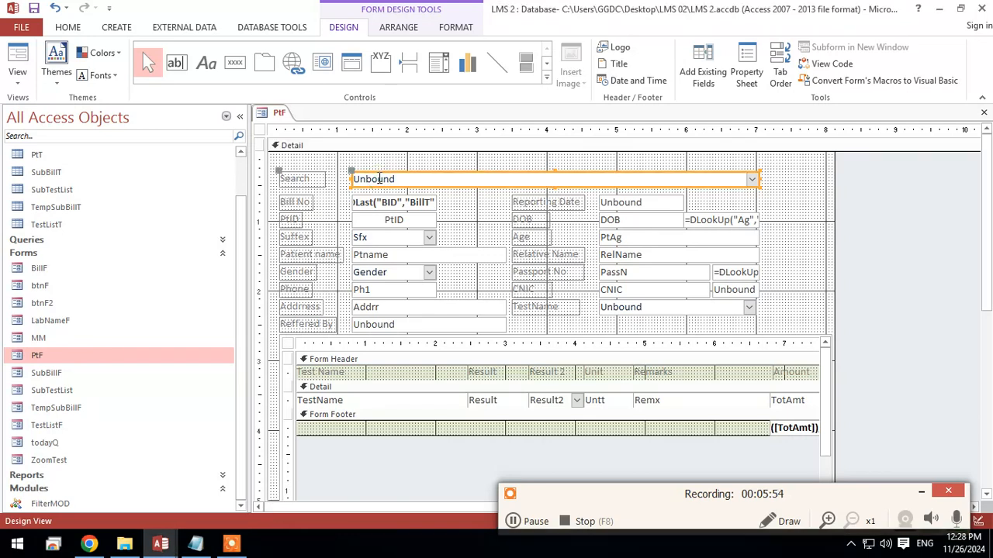
pyautogui.rightClick(472, 187)
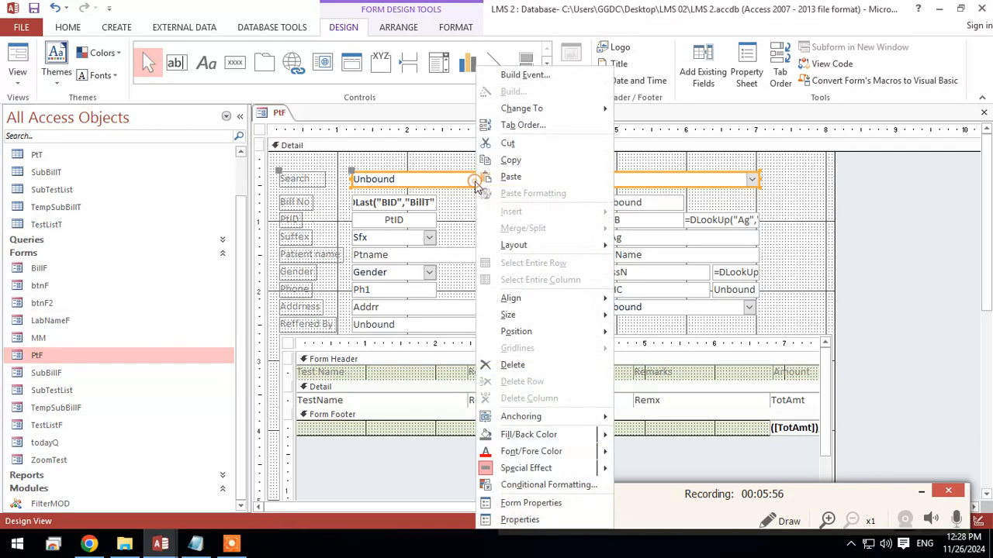
pyautogui.click(528, 524)
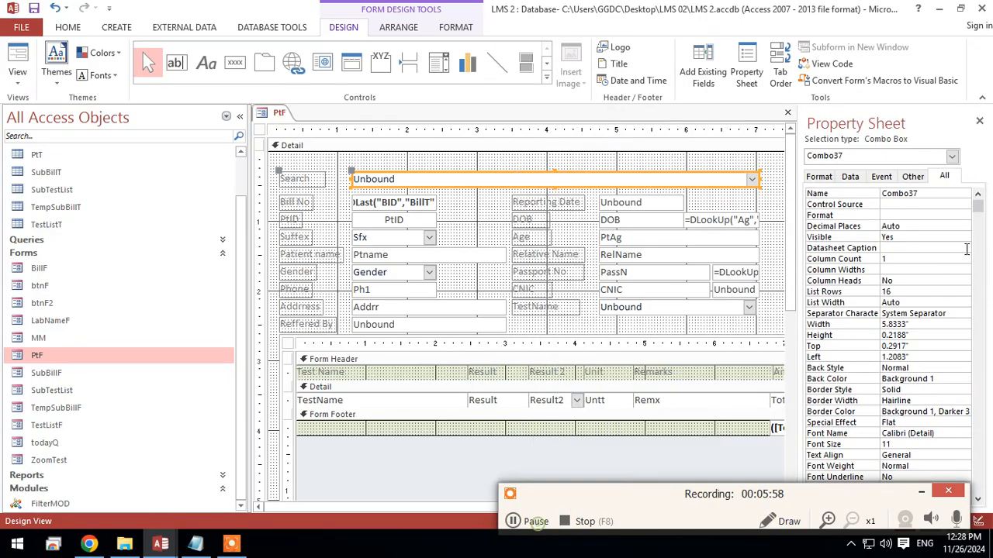
pyautogui.click(881, 176)
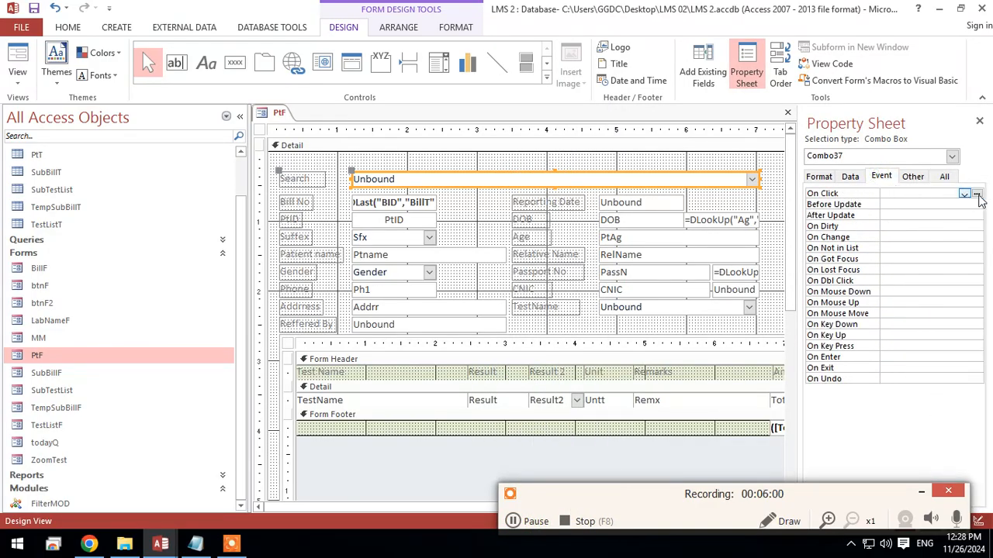
pyautogui.click(895, 238)
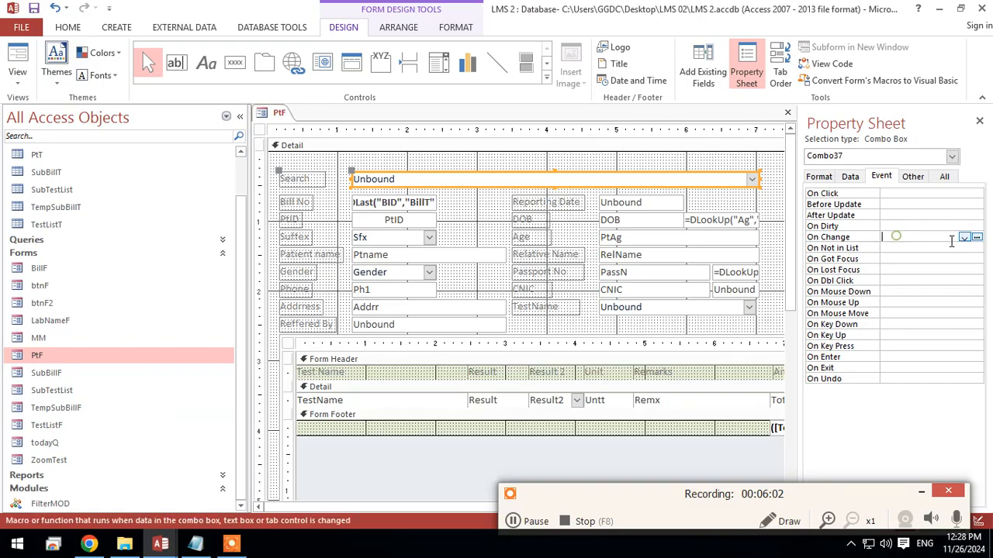
pyautogui.click(977, 236)
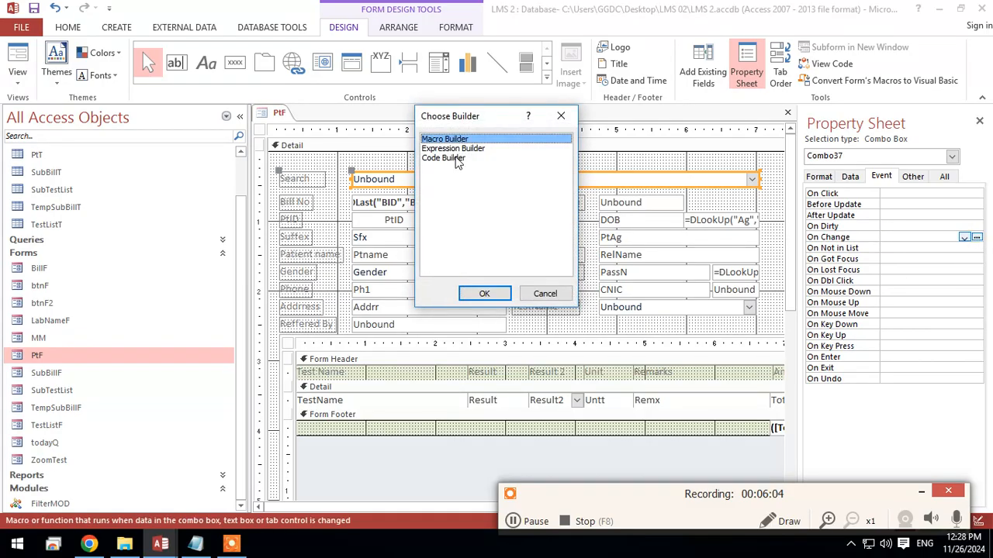
pyautogui.doubleClick(443, 158)
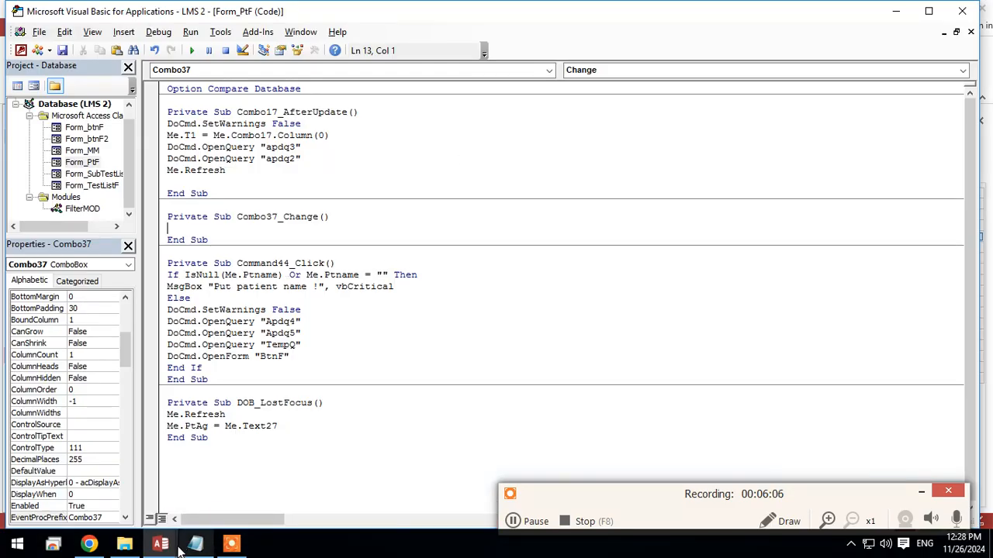
# Switch to the GGDCDB fee database and open the On Change event procedure of Combo37 on the FeeHistoryF form
pyautogui.moveTo(160, 543)
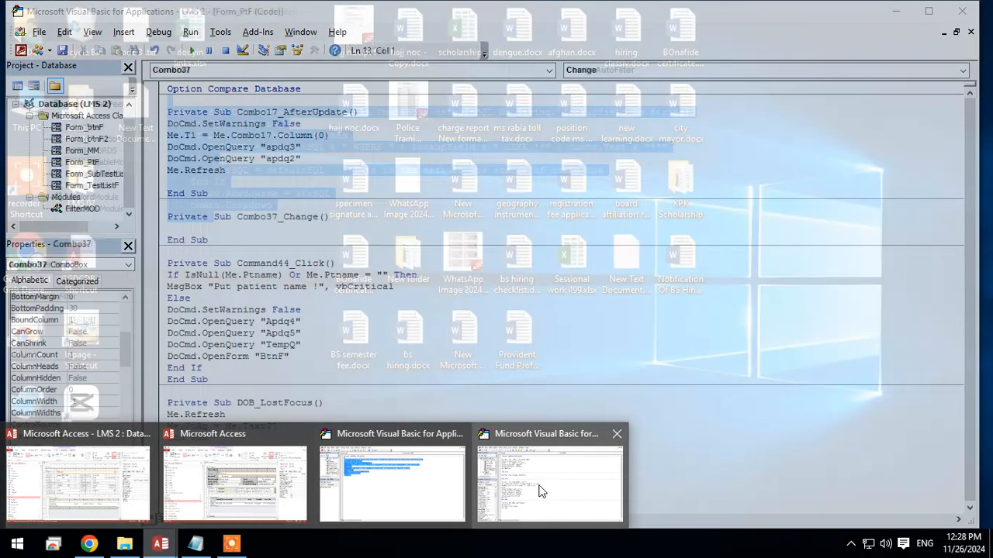
pyautogui.click(538, 487)
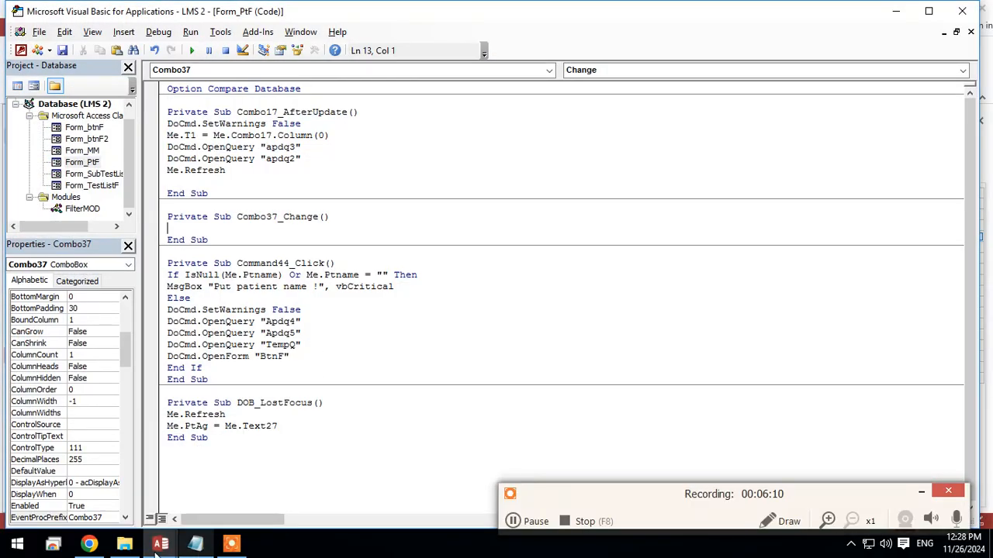
pyautogui.moveTo(160, 546)
pyautogui.click(411, 443)
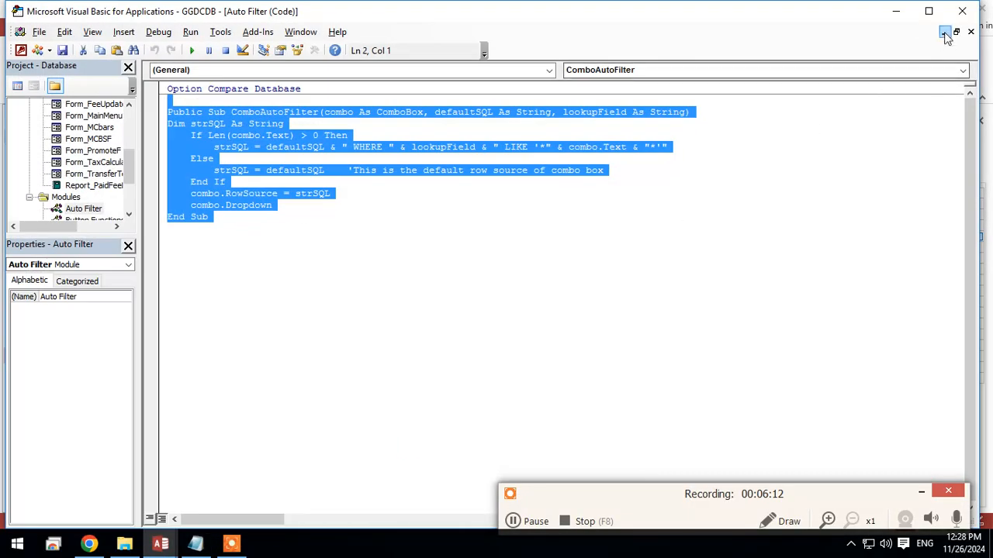
pyautogui.click(945, 32)
pyautogui.click(658, 132)
pyautogui.click(640, 105)
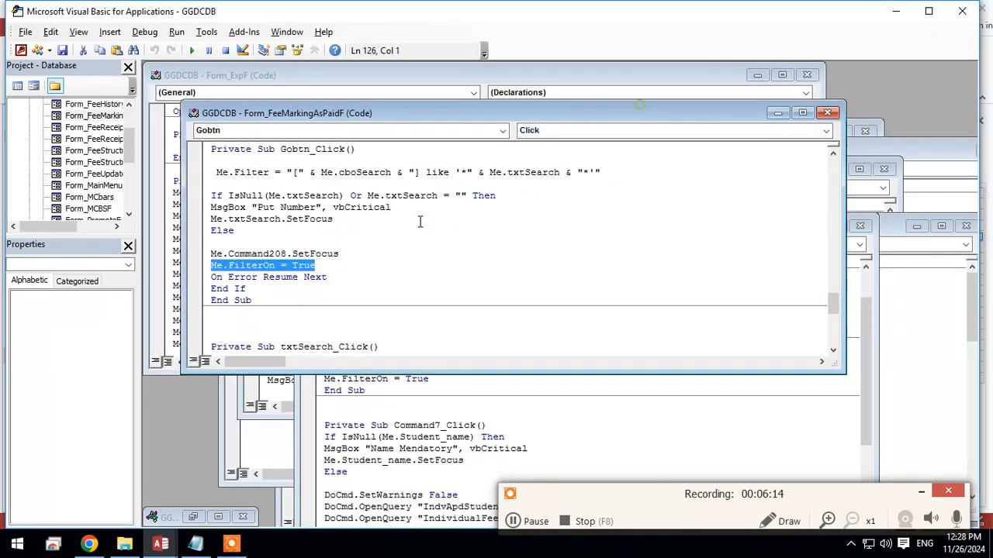
pyautogui.doubleClick(491, 255)
pyautogui.click(353, 268)
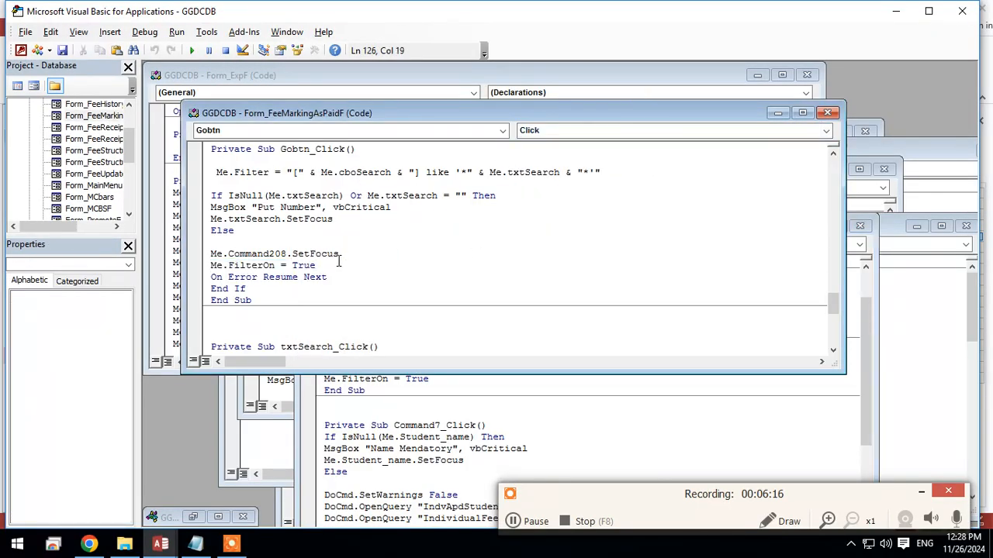
pyautogui.click(961, 11)
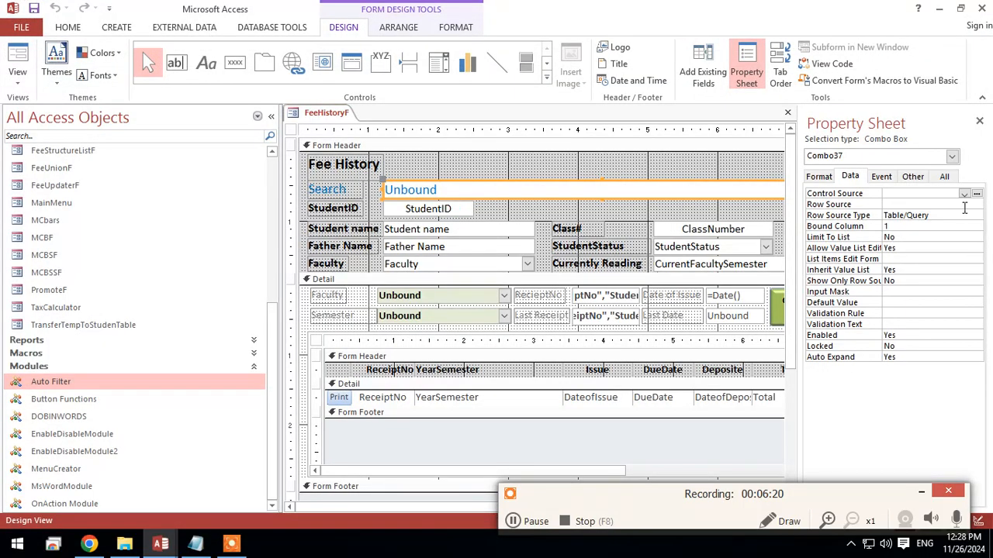
pyautogui.click(884, 177)
pyautogui.click(915, 236)
pyautogui.click(976, 236)
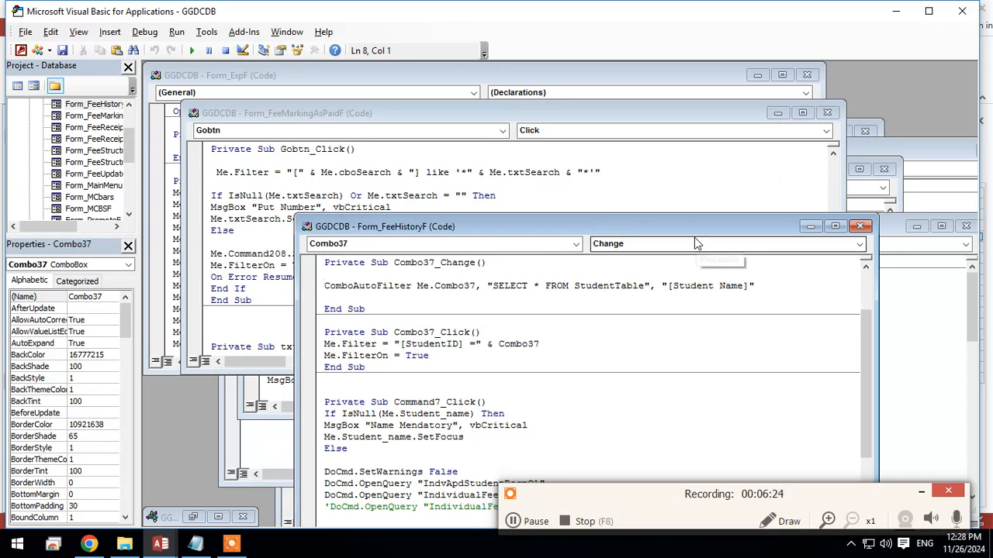
# Maximize the Form_FeeHistoryF code and copy the ComboAutoFilter line from Combo37_Change
pyautogui.doubleClick(695, 238)
pyautogui.doubleClick(542, 224)
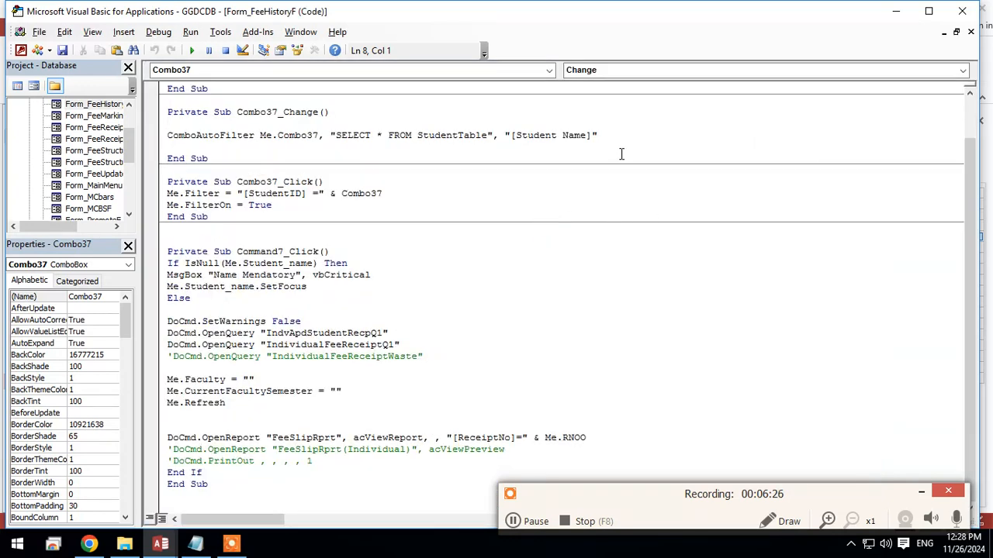
pyautogui.moveTo(618, 138); pyautogui.dragTo(164, 135)
pyautogui.hotkey('ctrl', 'c')
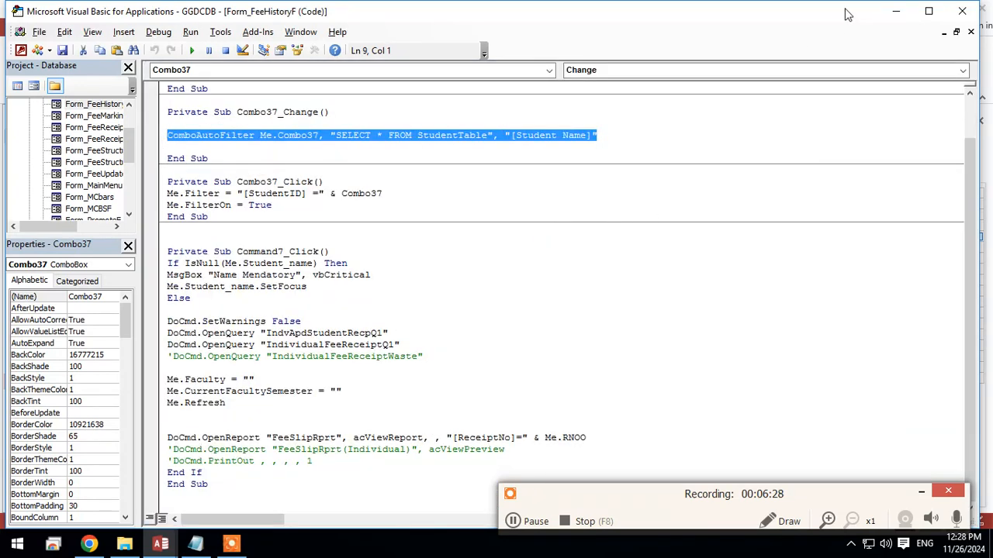
# Return to the LMS 2 PtF form and paste the copied ComboAutoFilter line into its Combo37_Change procedure
pyautogui.click(894, 11)
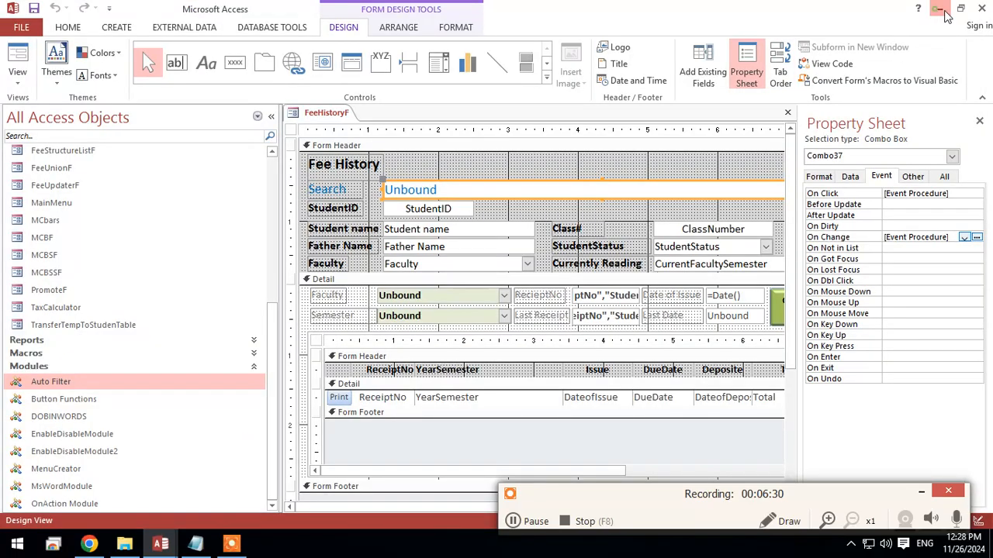
pyautogui.click(940, 10)
pyautogui.click(895, 11)
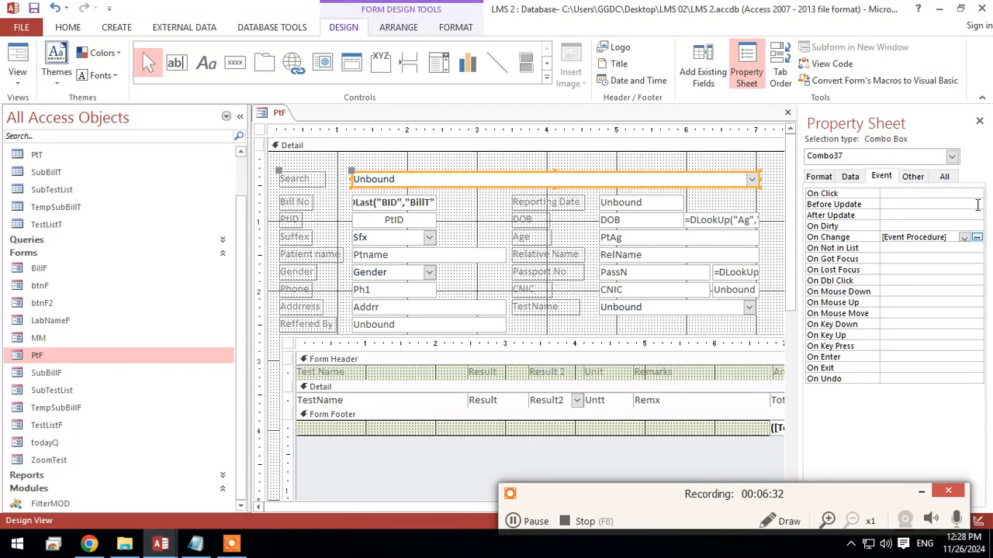
pyautogui.click(969, 237)
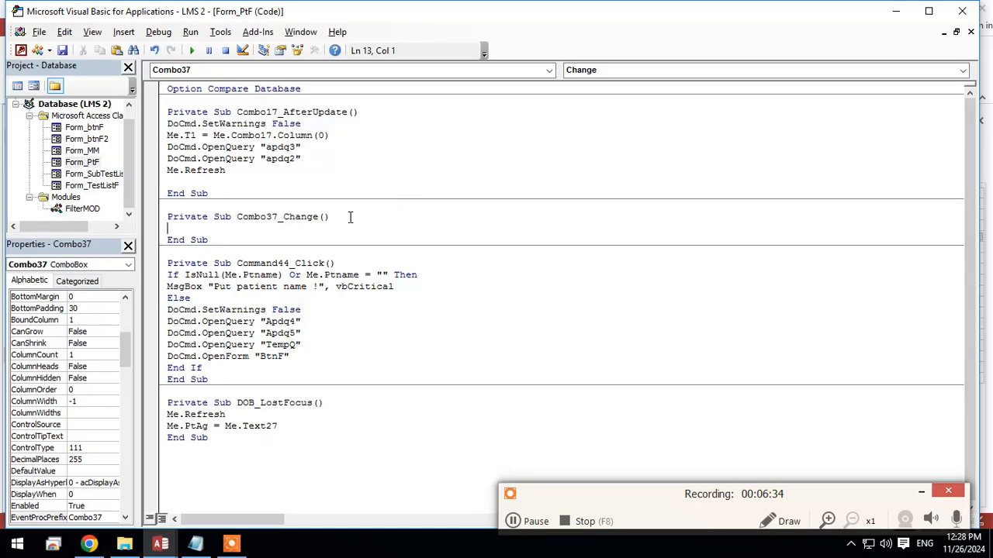
pyautogui.hotkey('ctrl', 'v')
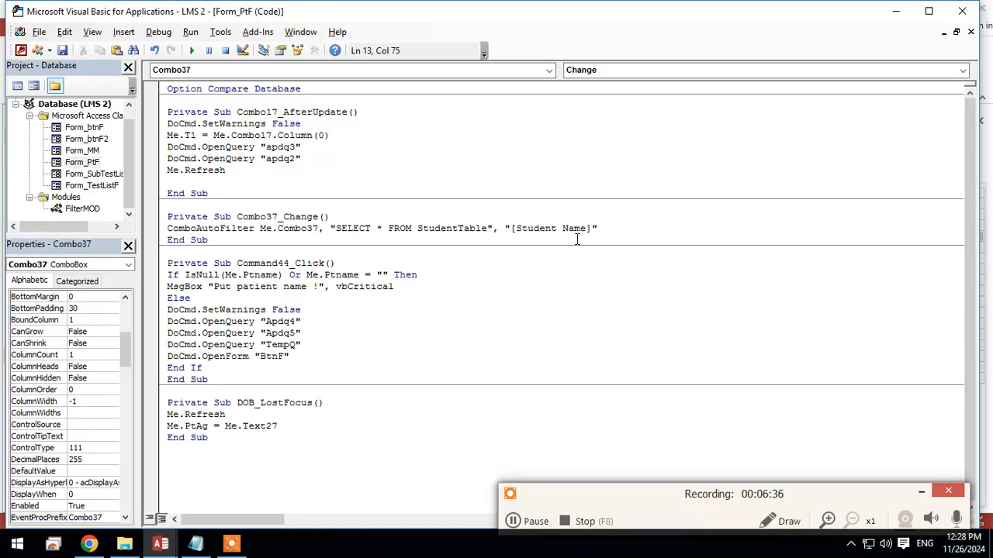
# Replace the table name StudentTable with Ptt in the SELECT statement of the ComboAutoFilter line
pyautogui.click(678, 368)
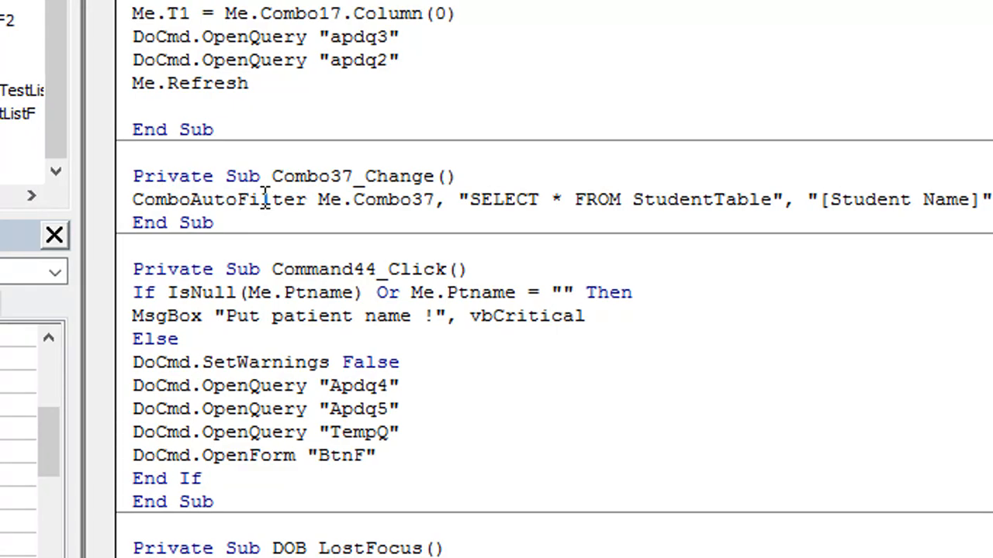
pyautogui.keyDown('shift'); pyautogui.click(448, 200); pyautogui.keyUp('shift')
pyautogui.moveTo(180, 200); pyautogui.dragTo(144, 200)
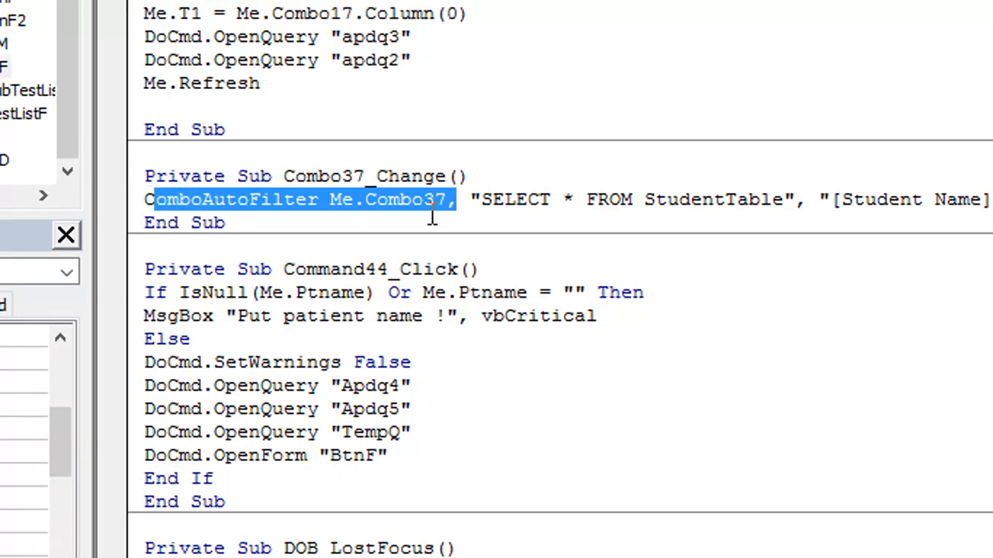
pyautogui.click(489, 203)
pyautogui.moveTo(645, 201); pyautogui.dragTo(785, 210)
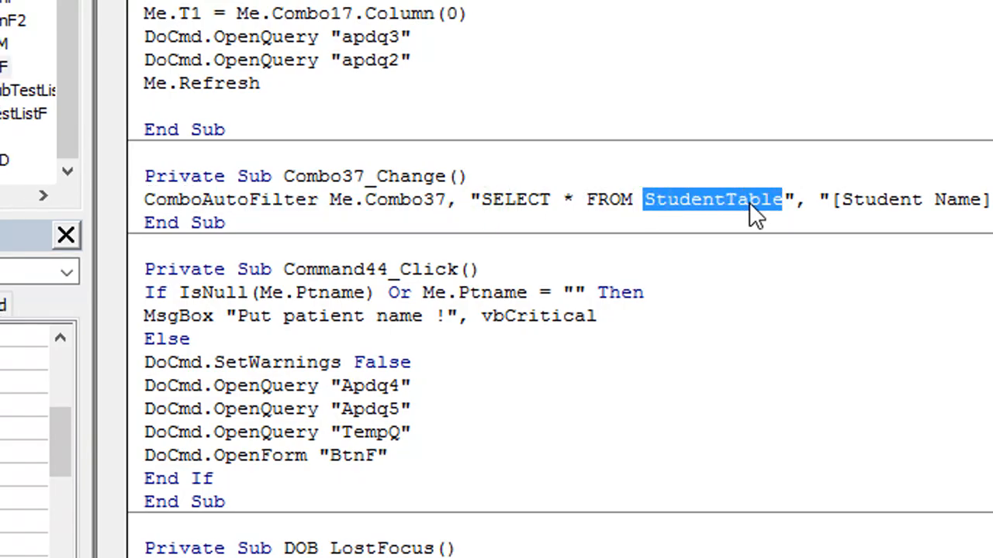
pyautogui.click(847, 35)
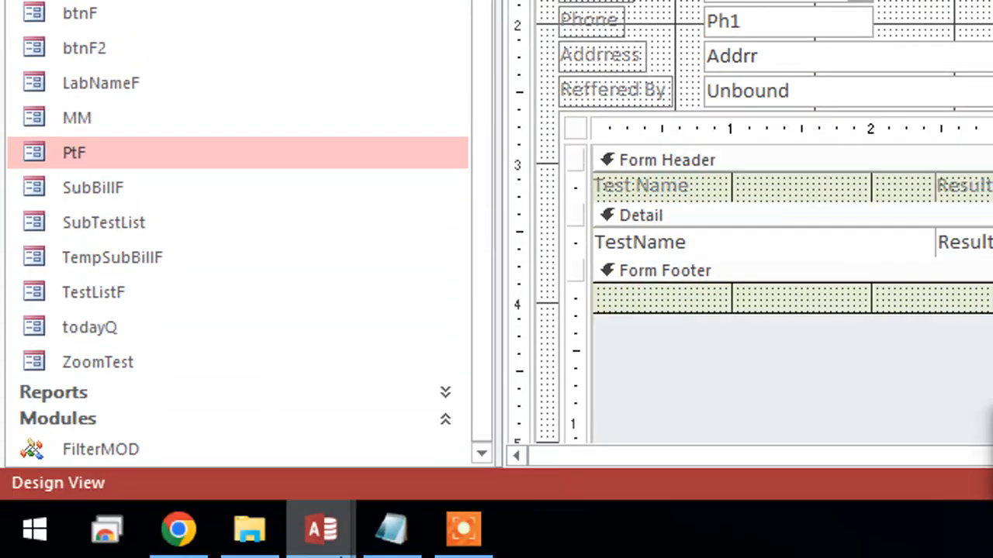
pyautogui.moveTo(322, 529)
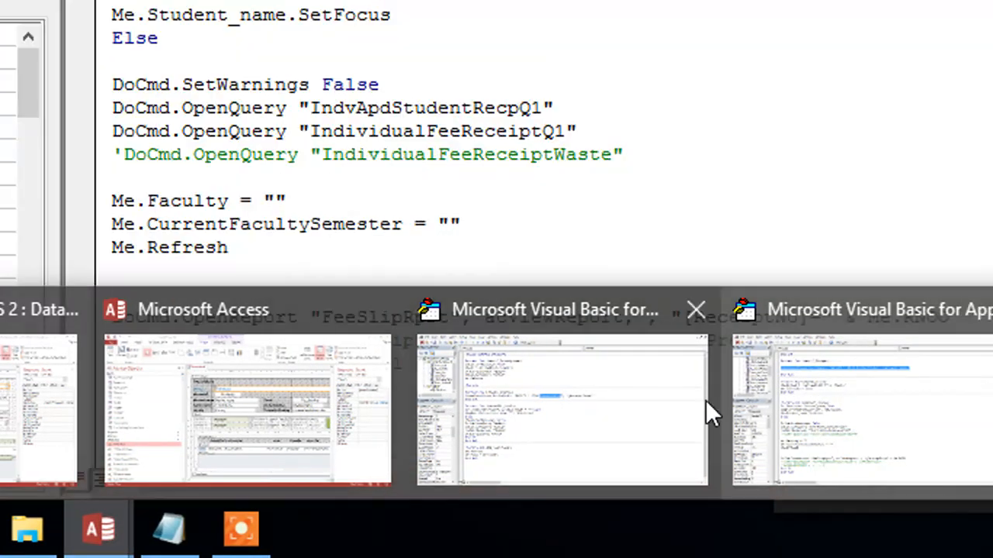
pyautogui.click(876, 401)
pyautogui.write('Ptt", "[Student Name]"')
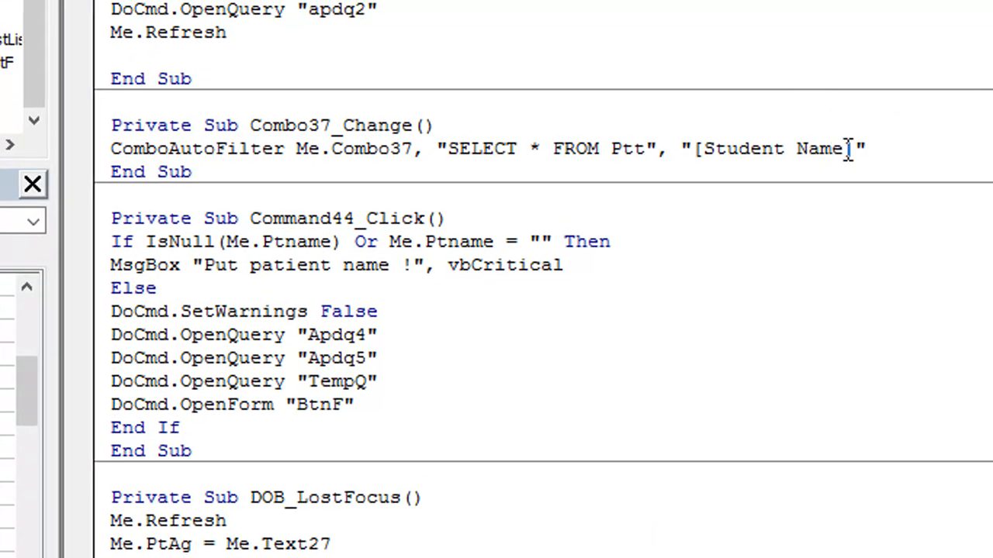
# Replace the lookup field Student Name with PtName inside the brackets of the ComboAutoFilter line
pyautogui.moveTo(844, 109); pyautogui.dragTo(729, 117)
pyautogui.moveTo(727, 155); pyautogui.dragTo(698, 147)
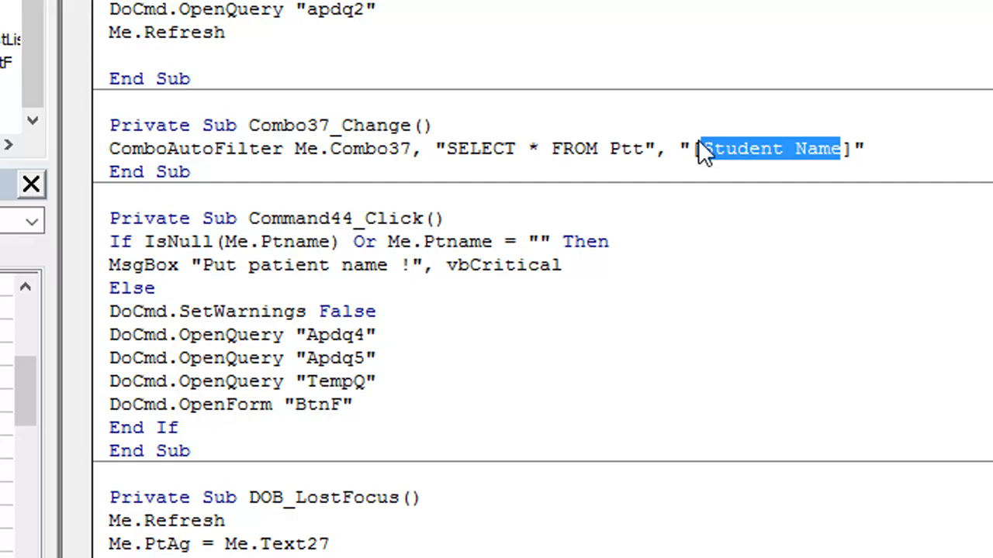
pyautogui.write('PtName')
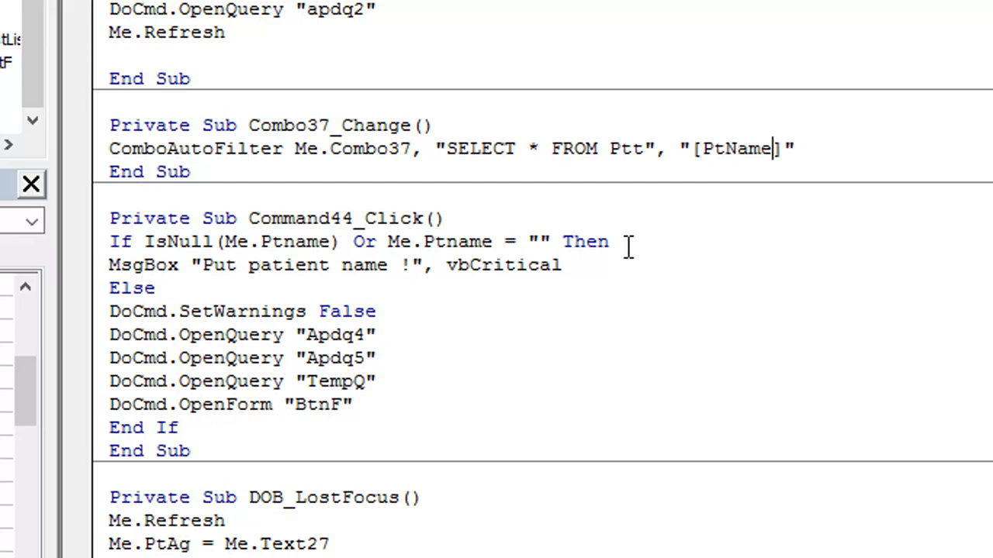
# Open the PtT table to check the spelling of its patient name field, and close the table
pyautogui.click(811, 31)
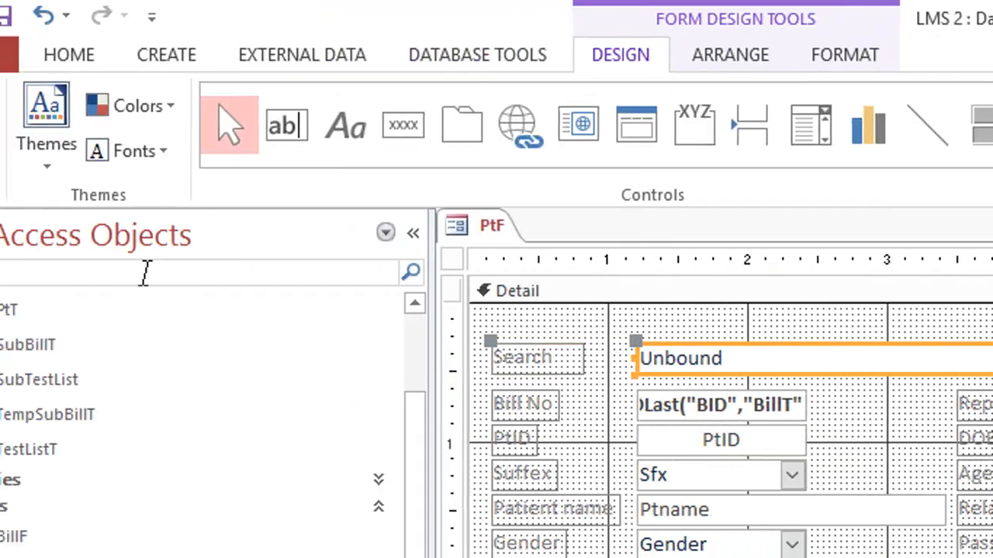
pyautogui.doubleClick(30, 314)
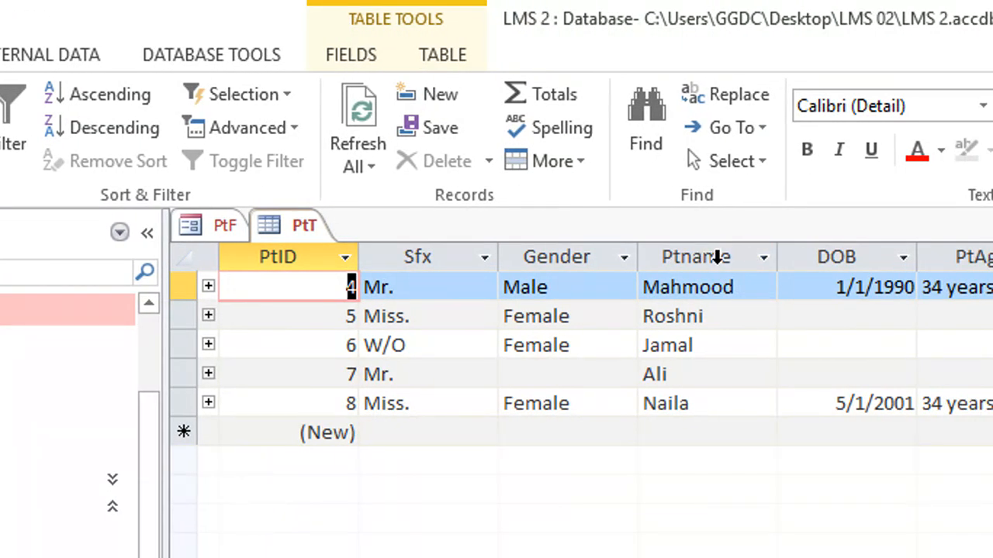
pyautogui.click(730, 256)
pyautogui.rightClick(301, 226)
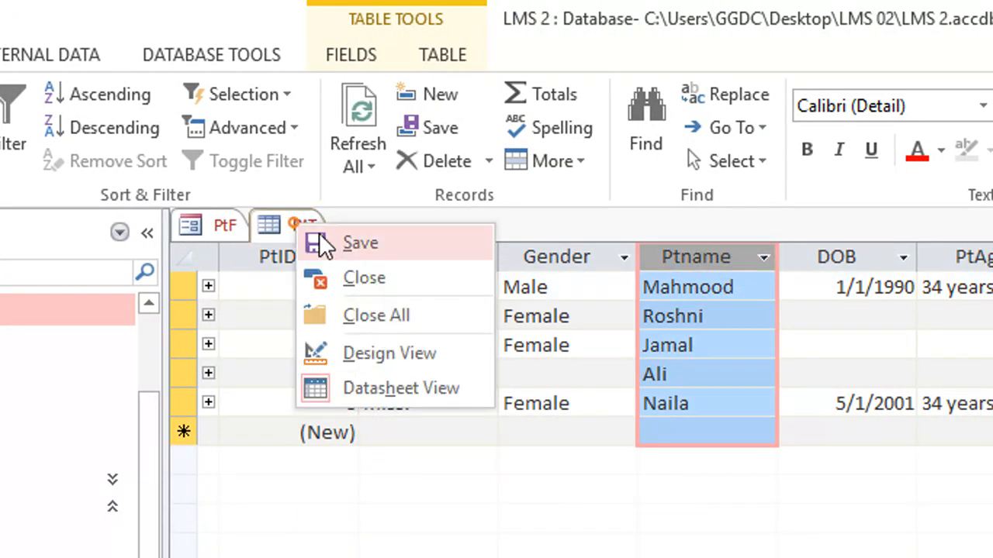
pyautogui.click(349, 269)
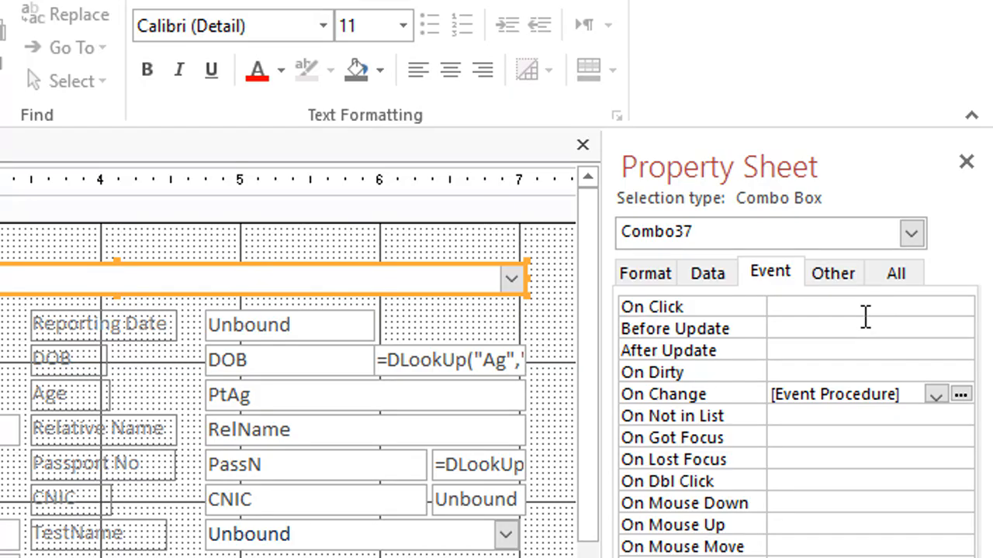
# Save the PtF form design
pyautogui.click(865, 307)
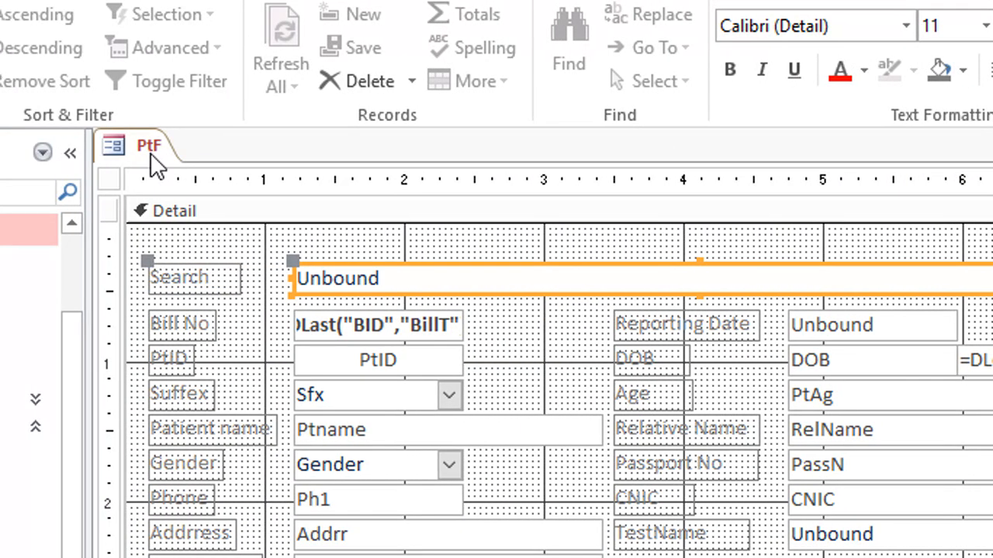
pyautogui.rightClick(151, 145)
pyautogui.click(175, 156)
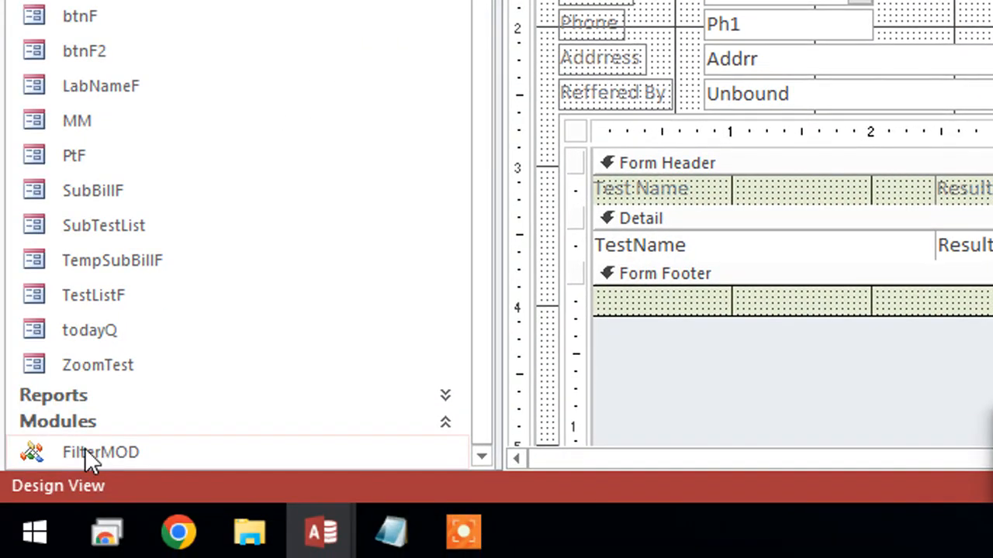
# Open the FilterMOD module in Design View to review the ComboAutoFilter procedure, and go back to the PtF form
pyautogui.rightClick(87, 448)
pyautogui.click(210, 138)
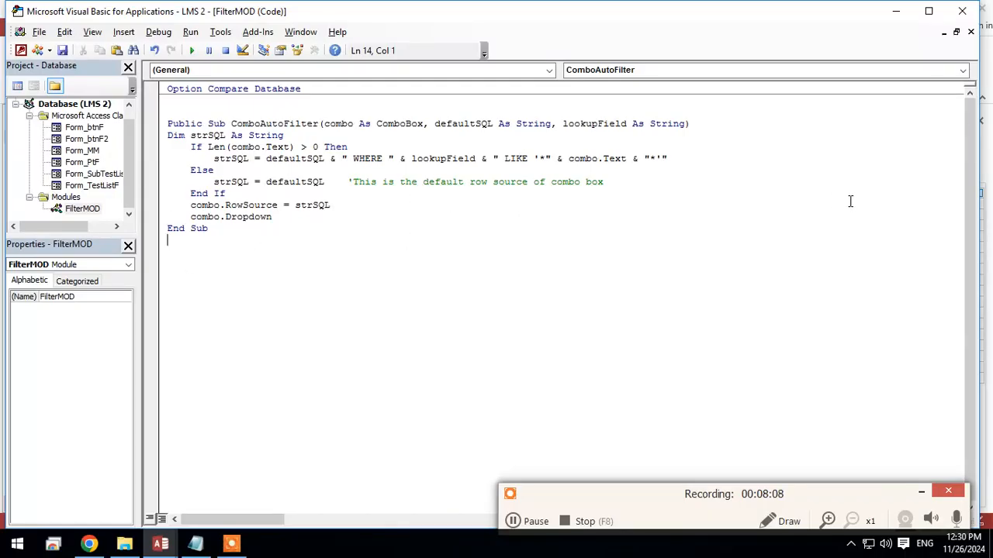
pyautogui.click(895, 14)
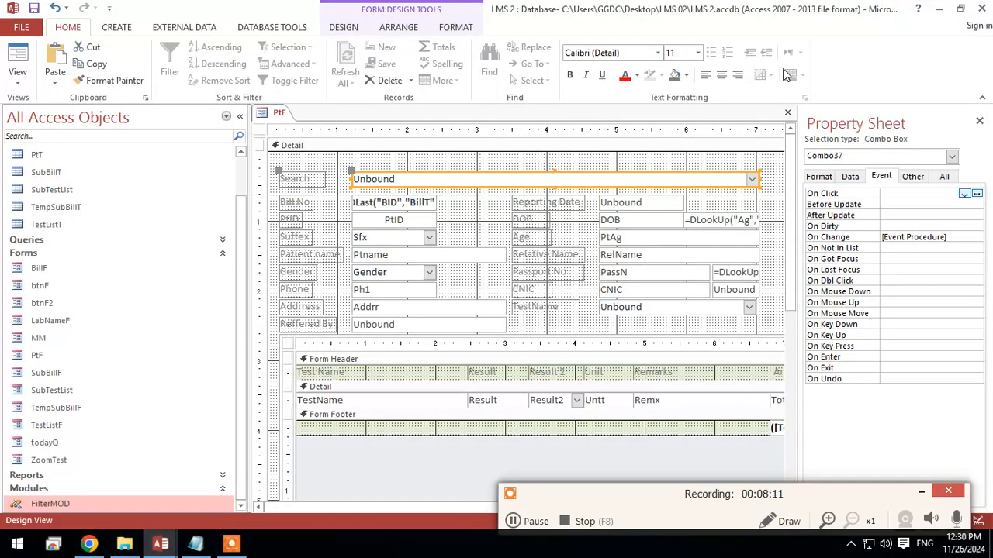
# Show PtF in Form View and test the Search combo box with letters such as a and k, clearing the entry
pyautogui.click(17, 59)
pyautogui.click(741, 172)
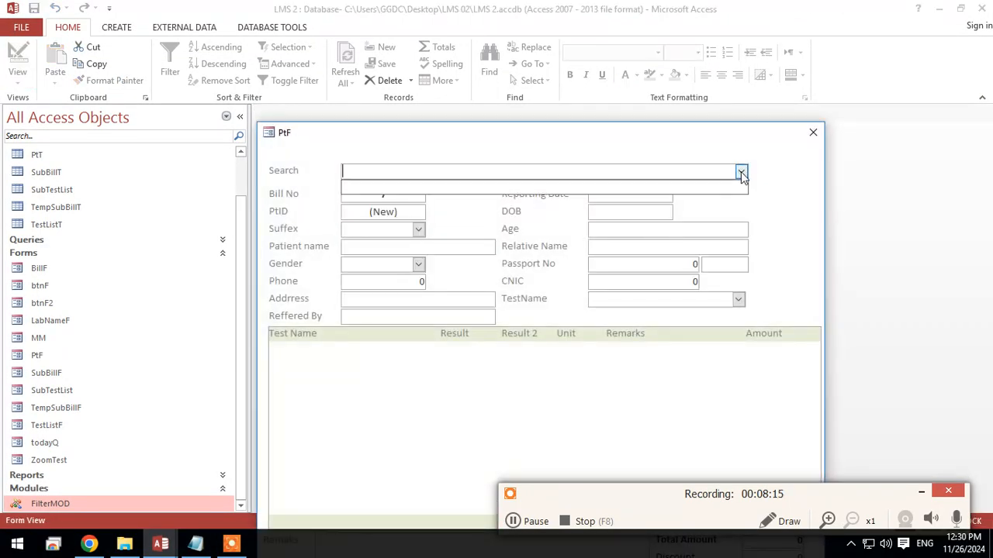
pyautogui.write('a')
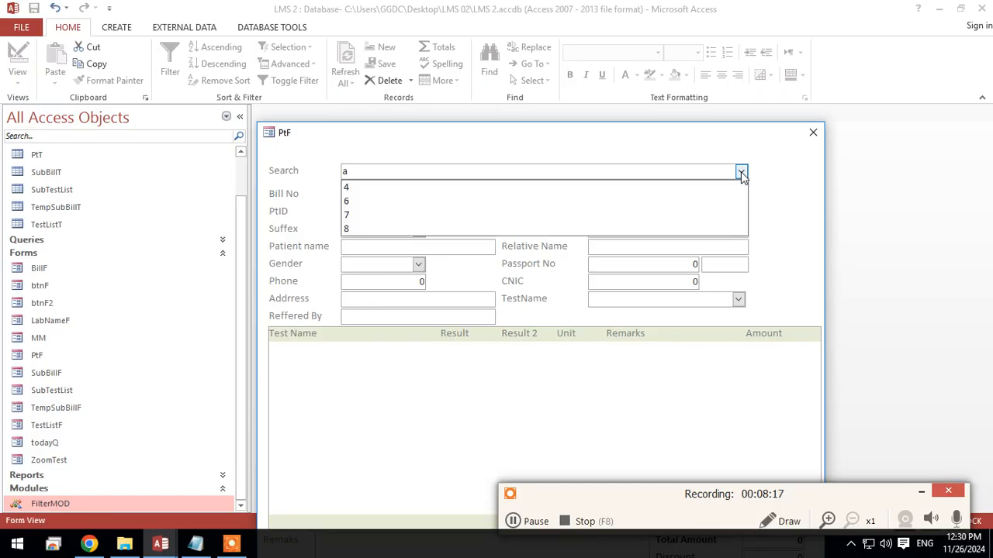
pyautogui.press('BackSpace')
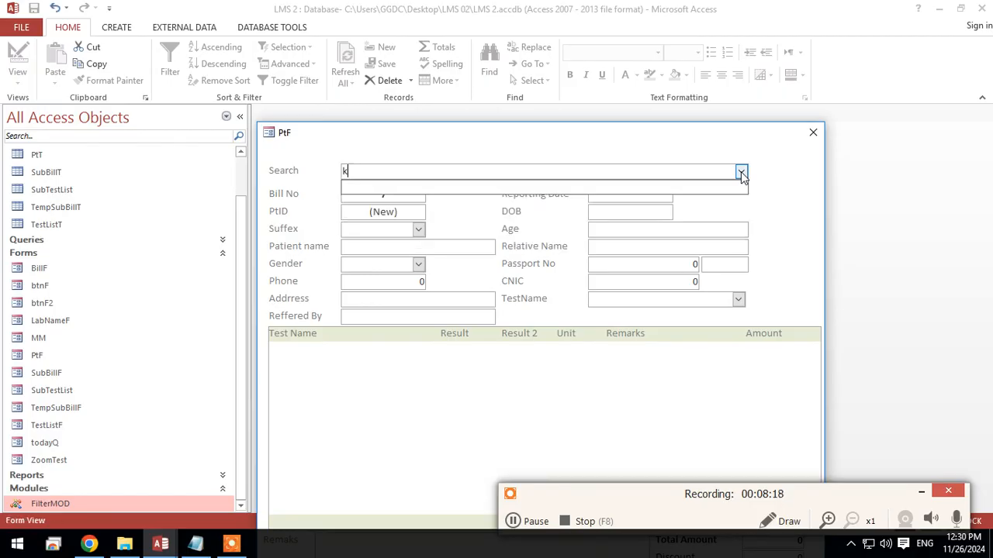
pyautogui.write('asd')
pyautogui.press('BackSpace')
pyautogui.press('BackSpace')
pyautogui.press('BackSpace')
pyautogui.press('BackSpace')
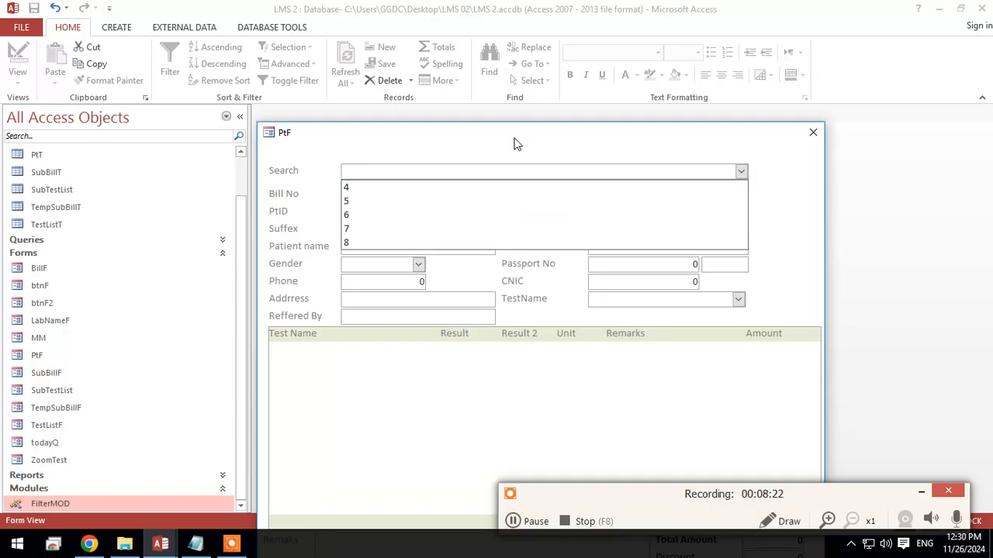
# Move the PtF form window up and return the form to Design View
pyautogui.moveTo(513, 144); pyautogui.dragTo(516, 66)
pyautogui.rightClick(517, 56)
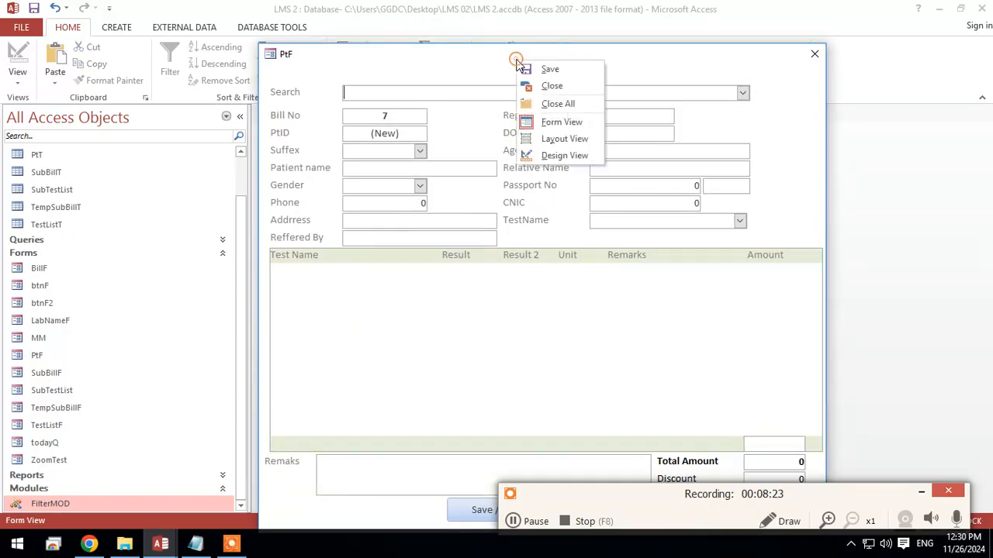
pyautogui.click(578, 159)
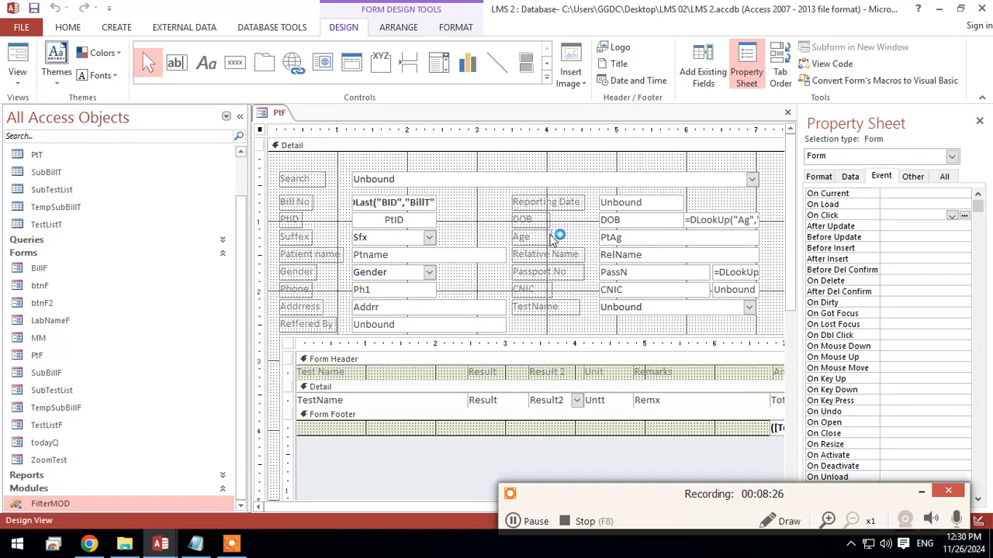
# Show PtF in Form View, return it to Design View, and select the Search combo box
pyautogui.click(457, 176)
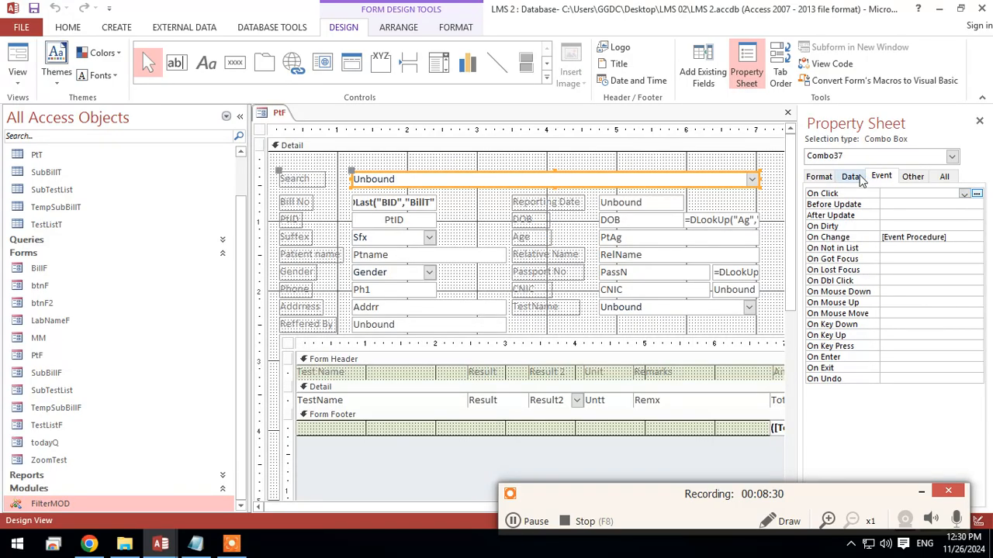
pyautogui.press('F5')
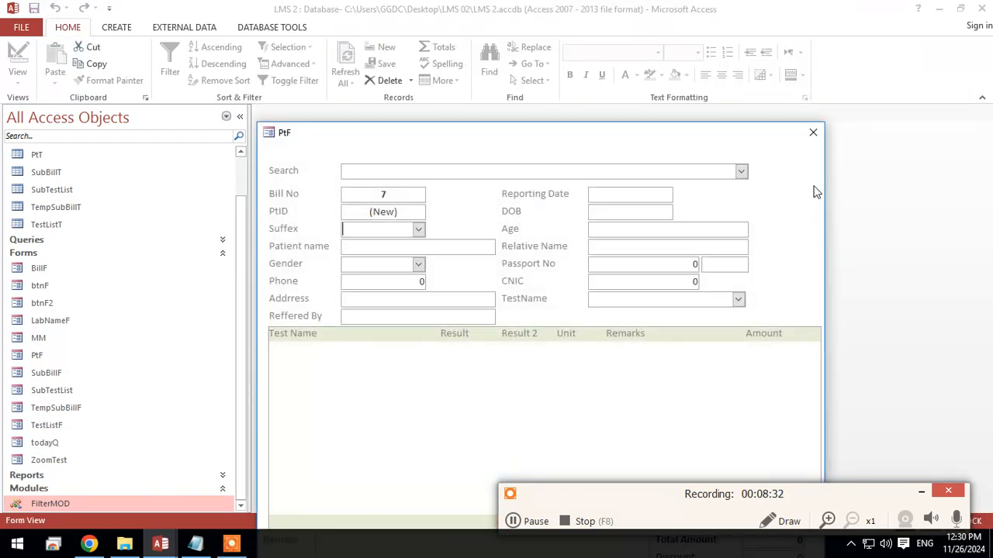
pyautogui.rightClick(638, 148)
pyautogui.click(668, 186)
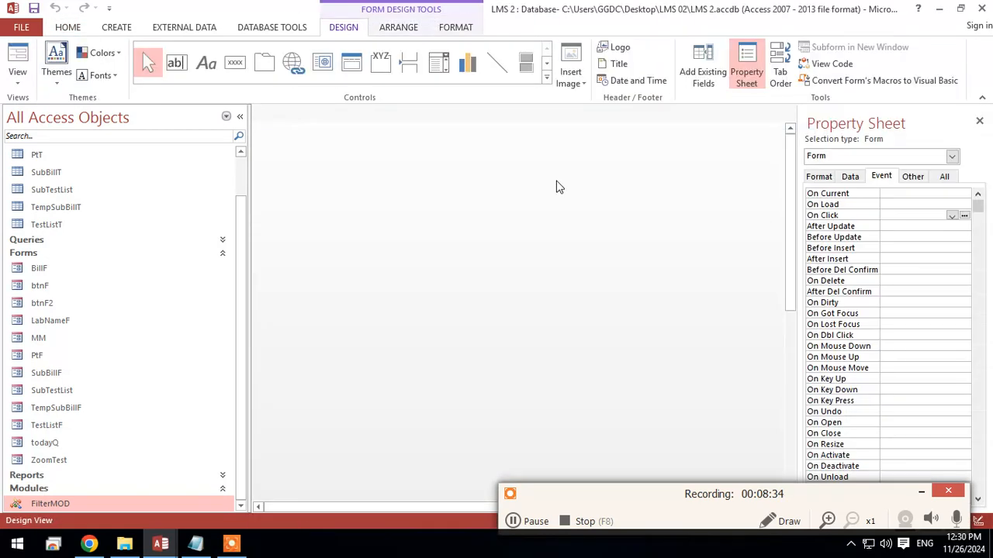
pyautogui.click(540, 182)
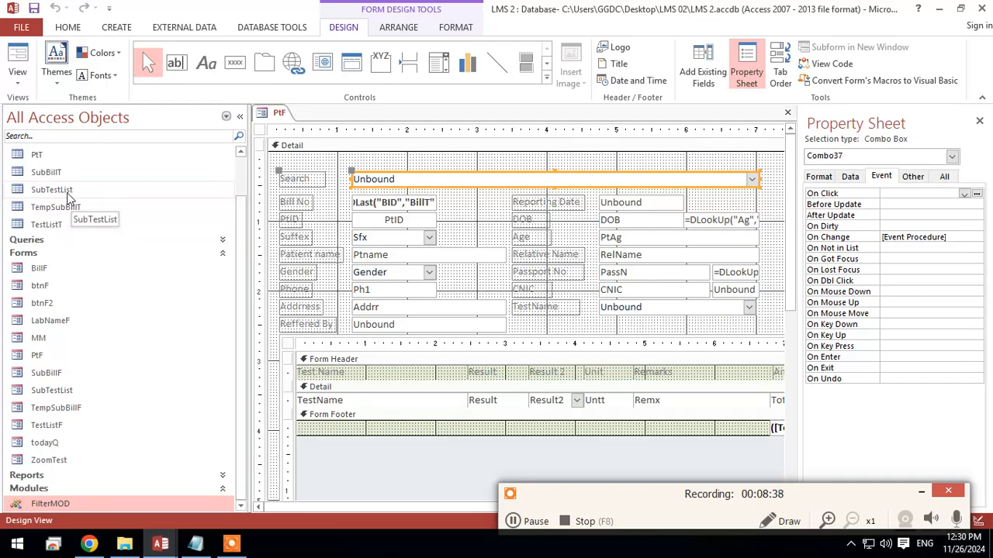
# Open the PtT table, check its PtID column, and go back to the PtF form
pyautogui.doubleClick(69, 155)
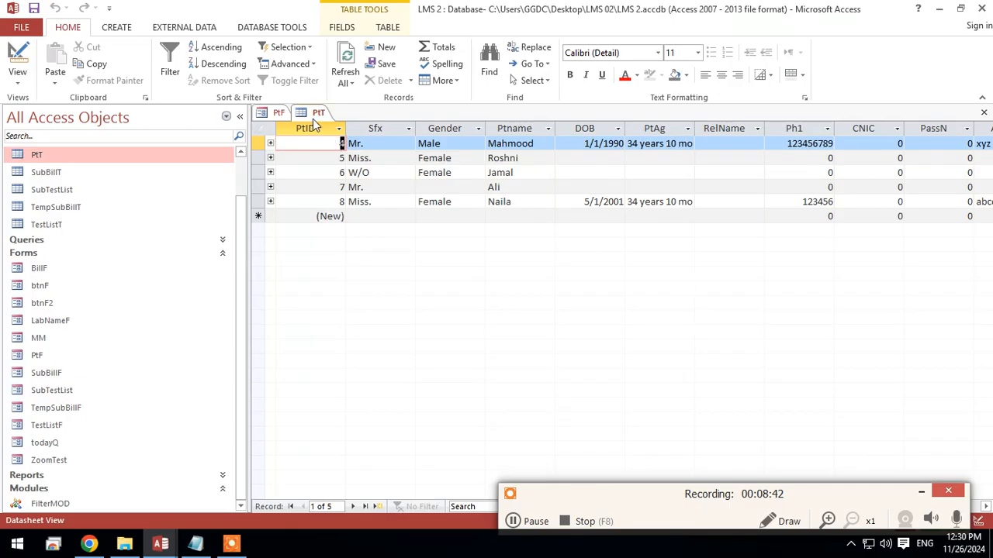
pyautogui.click(312, 129)
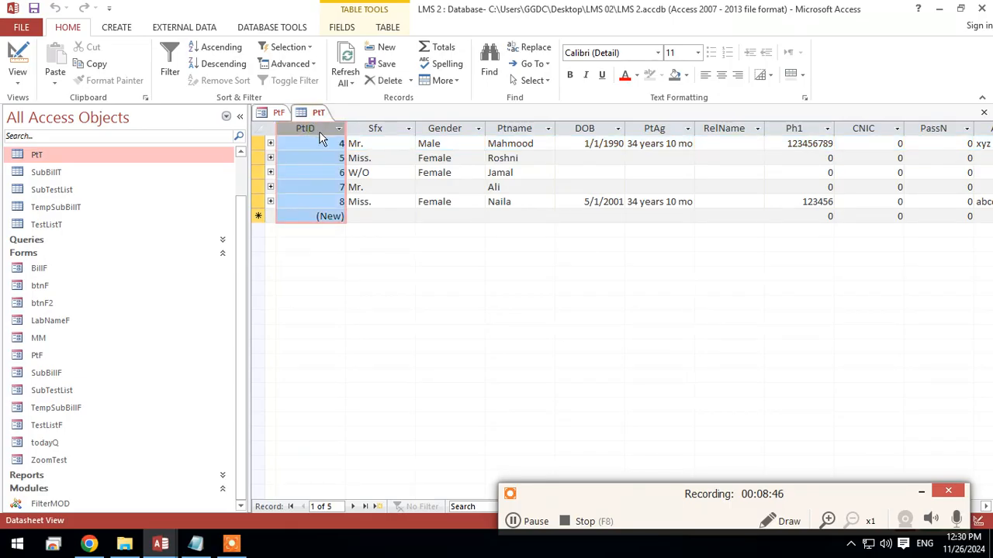
pyautogui.click(279, 113)
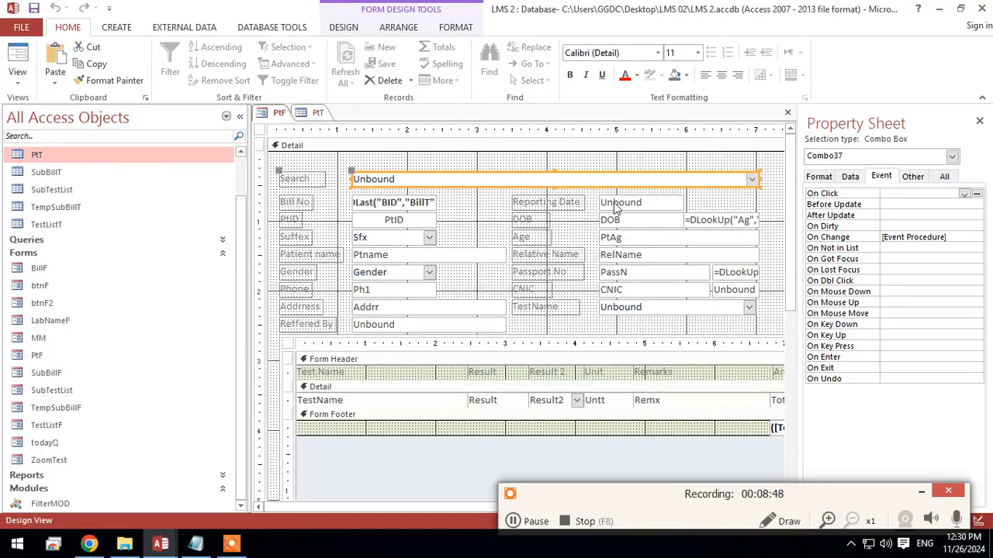
# Review the Data and Format properties of Combo37, including Column Count and Column Widths
pyautogui.click(851, 178)
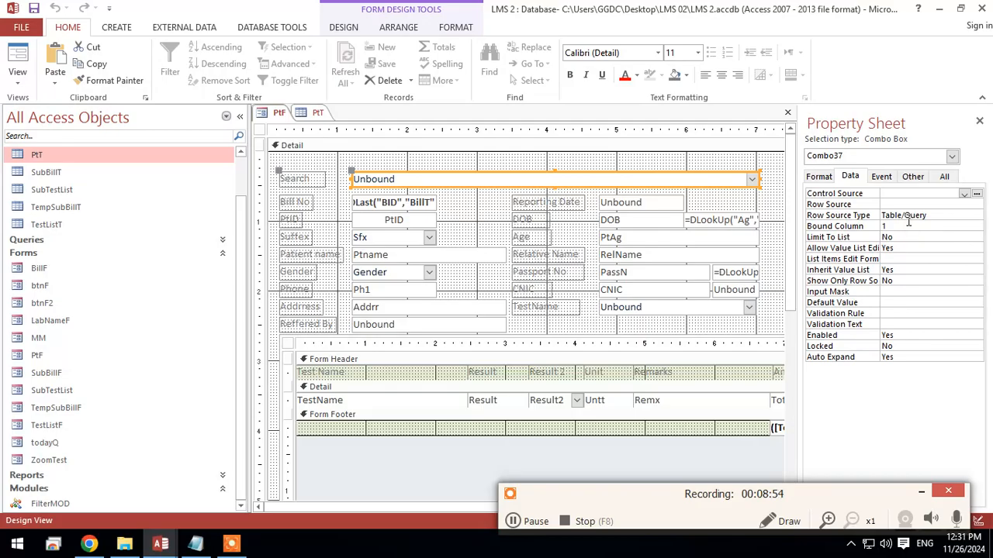
pyautogui.click(822, 178)
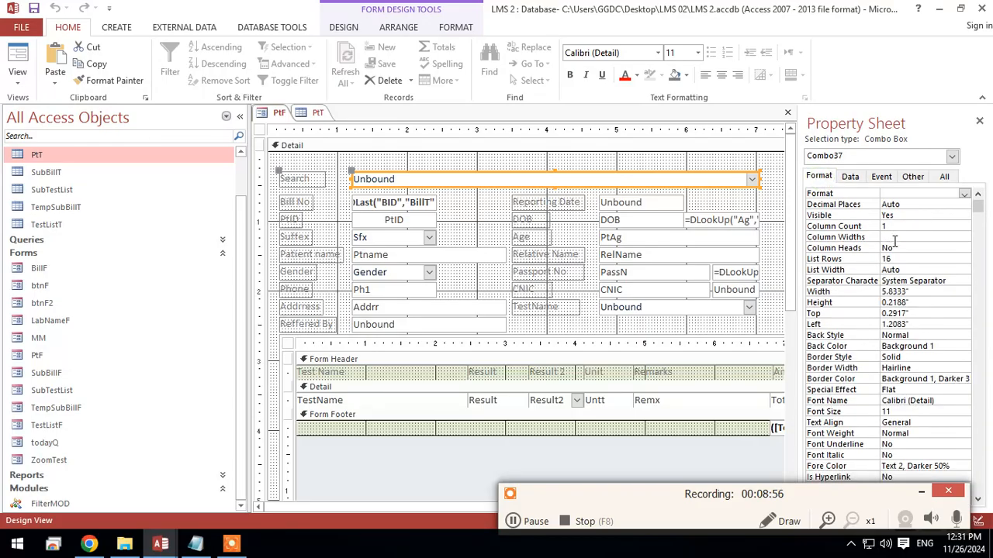
pyautogui.click(892, 236)
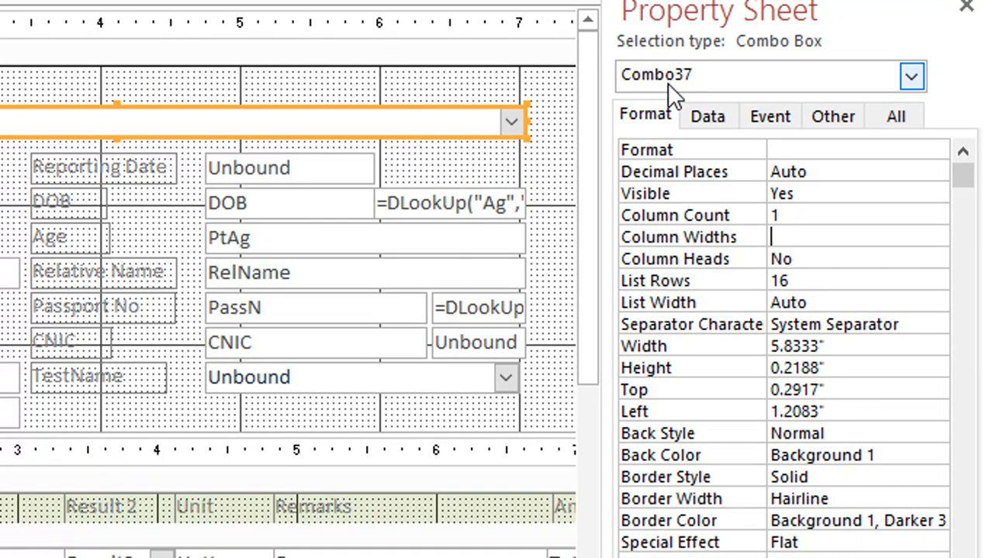
pyautogui.click(645, 118)
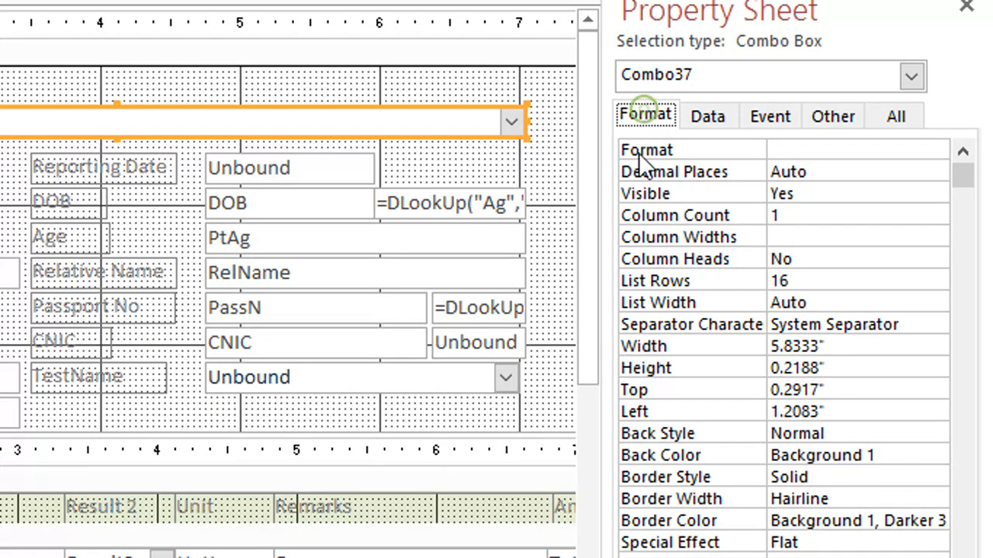
pyautogui.doubleClick(793, 216)
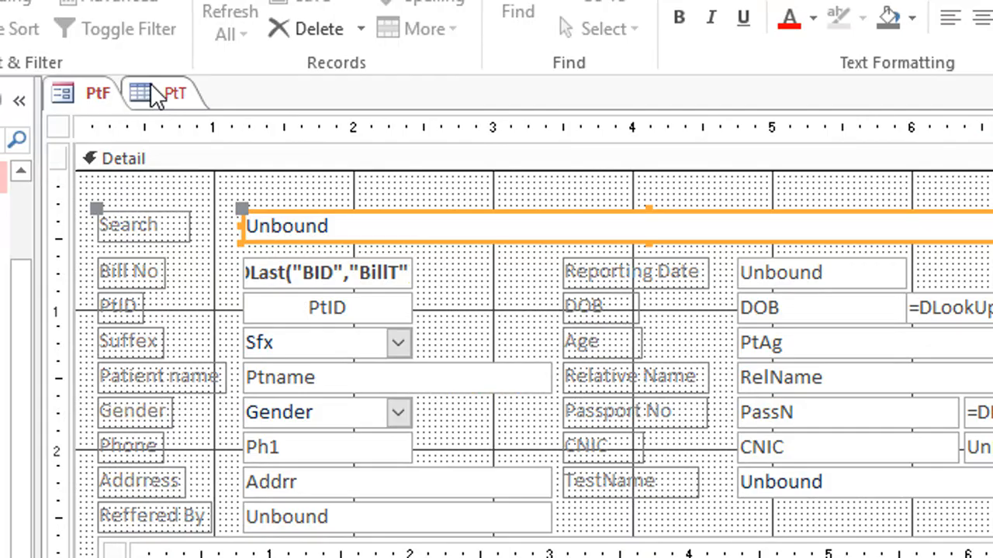
# Go through the fields of the first PtT record to count the table's columns
pyautogui.click(144, 93)
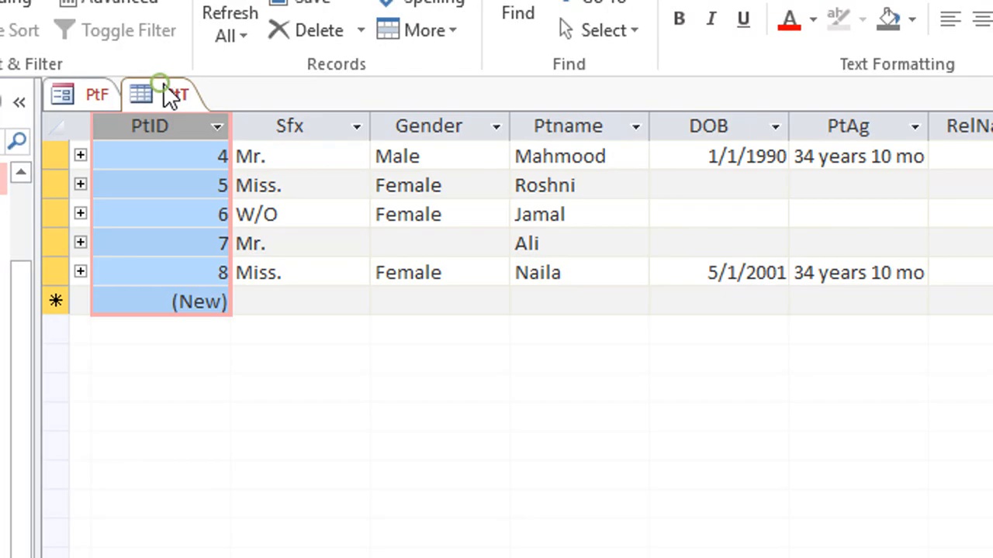
pyautogui.click(274, 159)
pyautogui.press('Tab')
pyautogui.press('Tab')
pyautogui.press('Tab')
pyautogui.press('Tab')
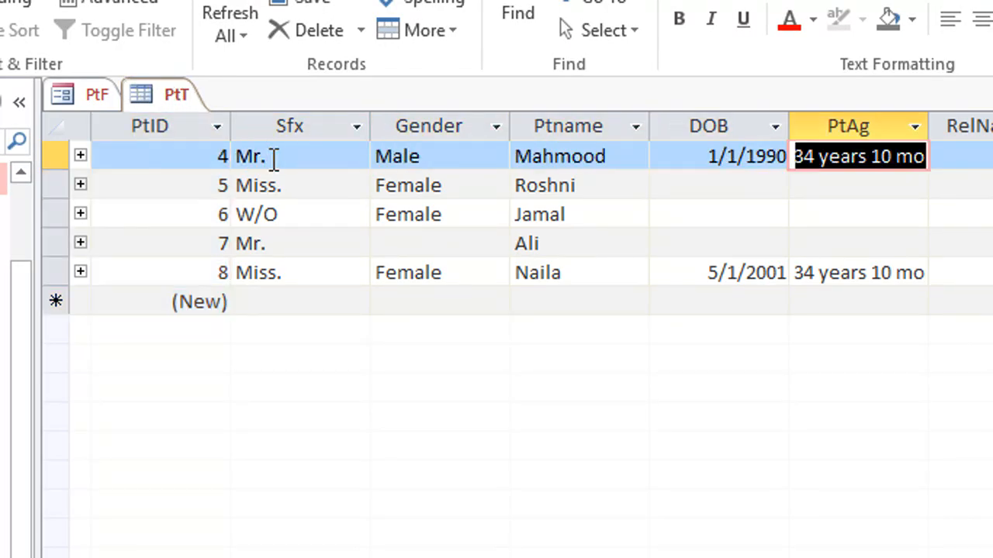
pyautogui.press('Tab')
pyautogui.press('Tab')
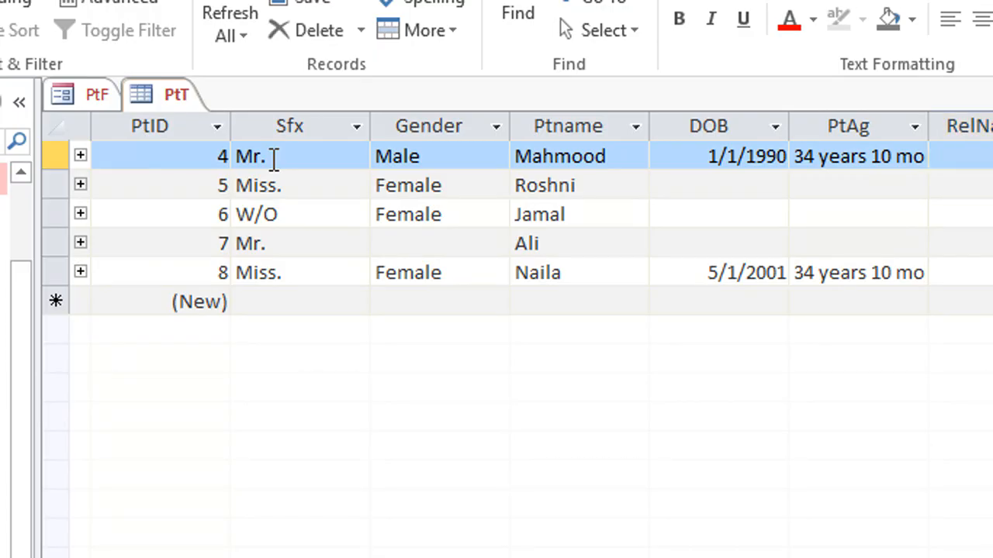
pyautogui.press('Tab')
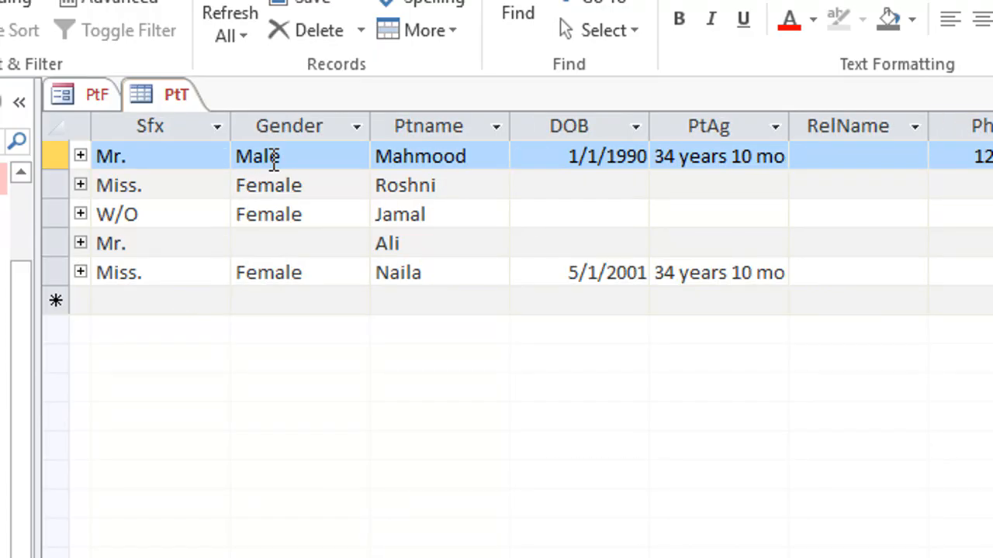
pyautogui.press('Tab')
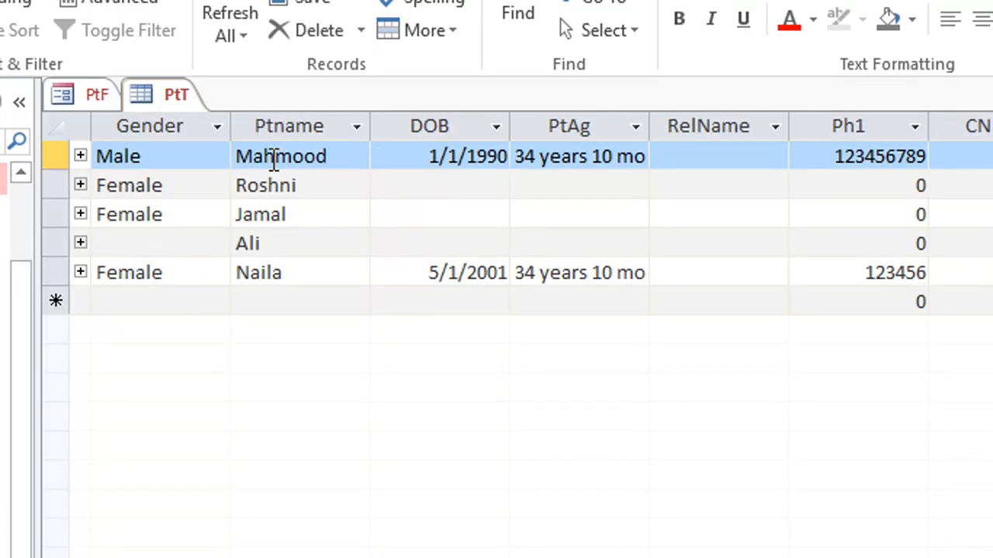
pyautogui.press('Home')
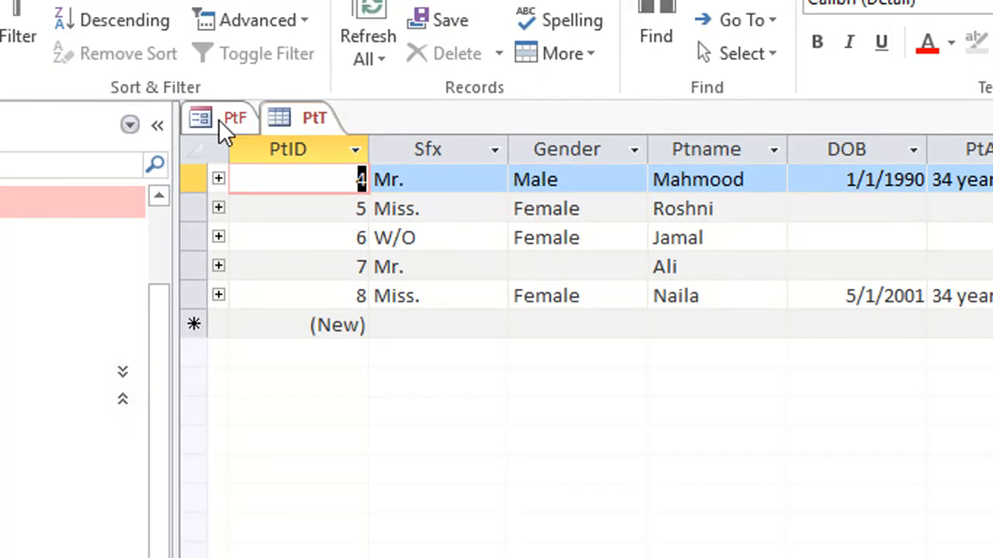
# Return to the PtF form and set the Column Count of Combo37 to 11
pyautogui.click(221, 120)
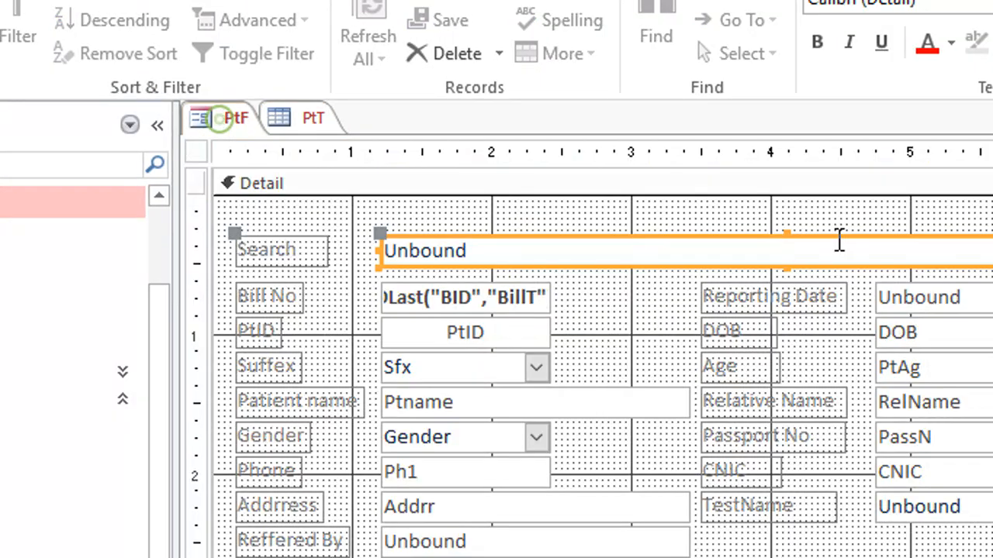
pyautogui.click(846, 339)
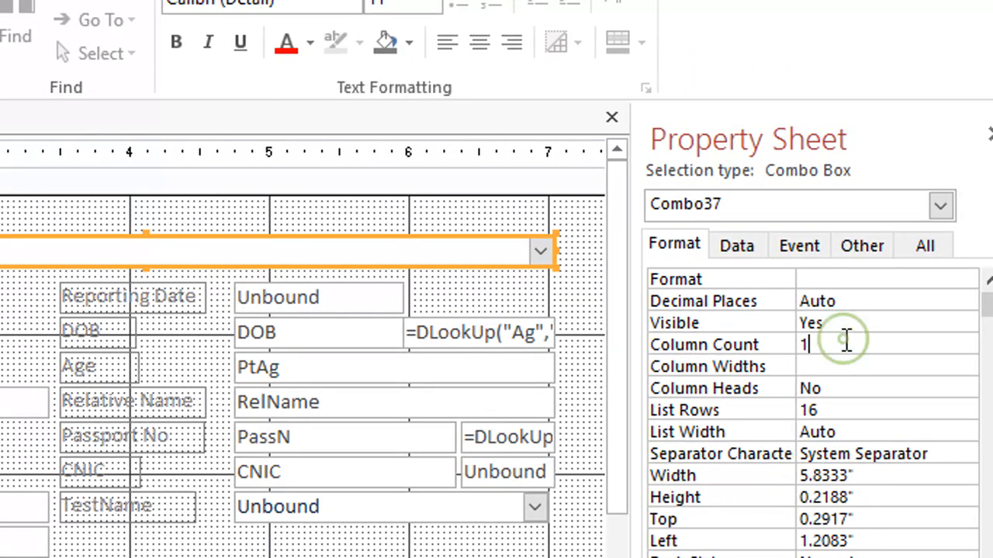
pyautogui.write('11')
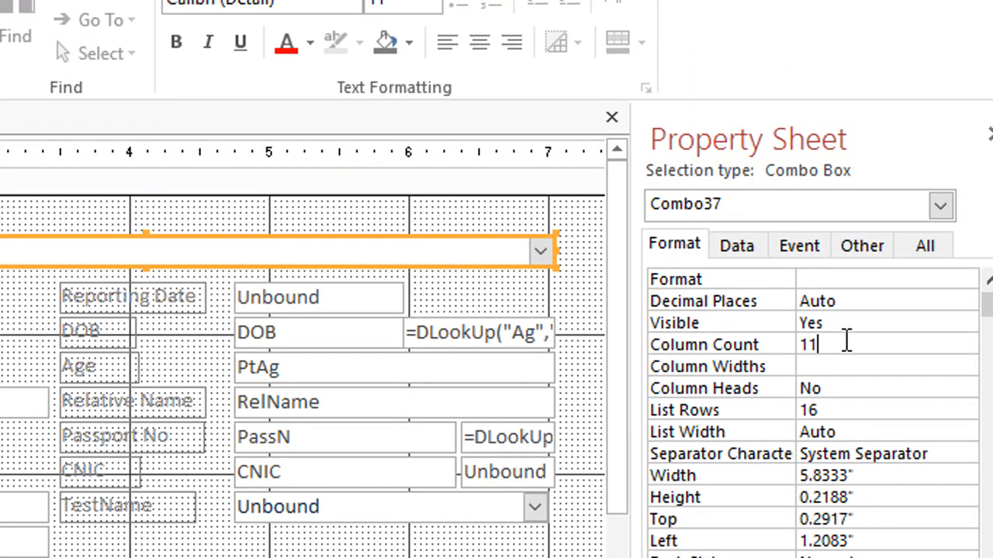
# Set the Column Widths of Combo37 to 1";0";0";2", checking the field order in PtT
pyautogui.click(849, 365)
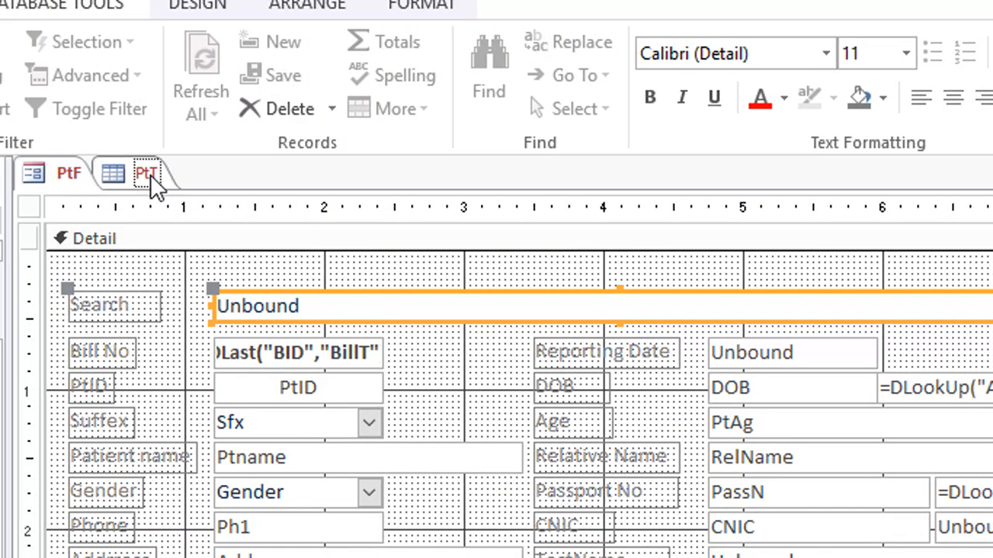
pyautogui.click(148, 177)
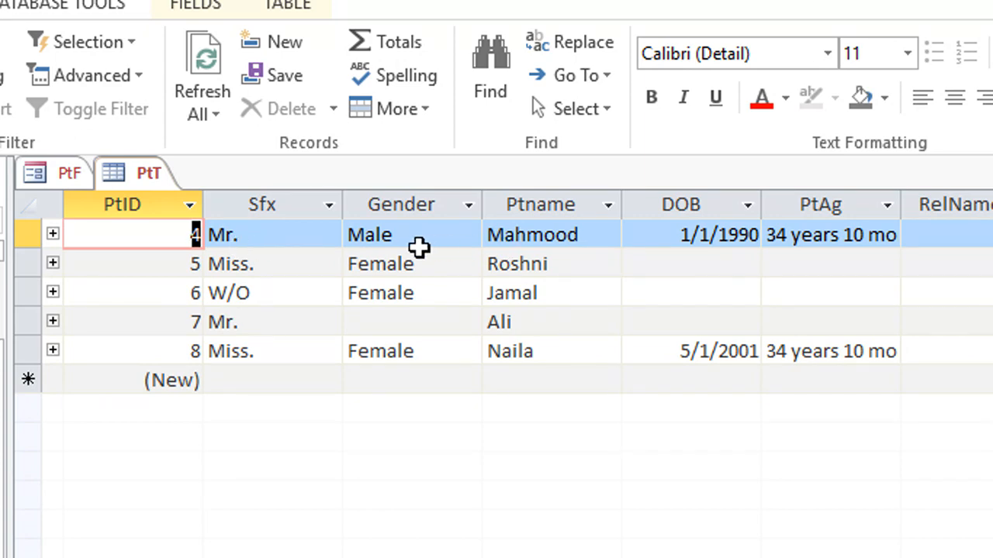
pyautogui.click(154, 174)
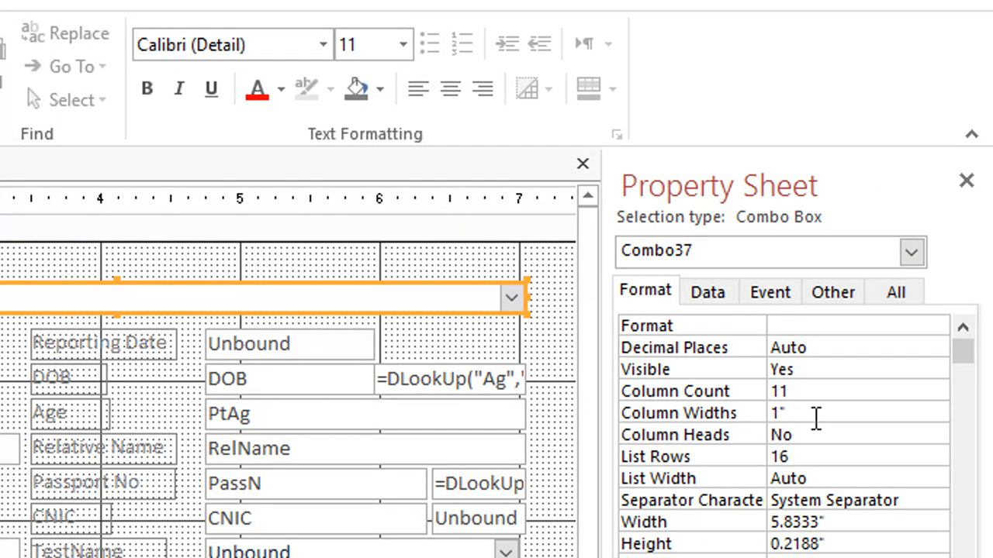
pyautogui.click(816, 411)
pyautogui.write('0;0')
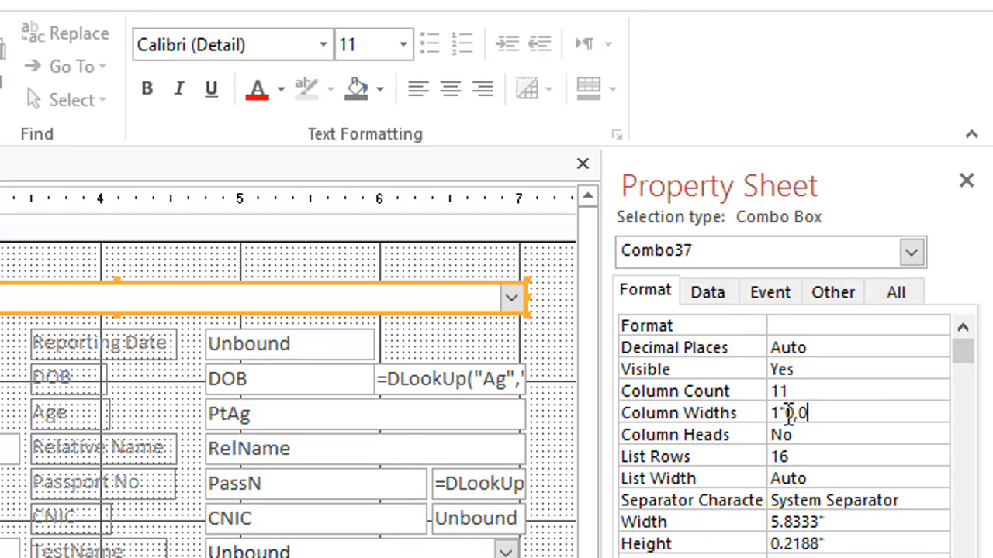
pyautogui.click(783, 412)
pyautogui.write(';0;')
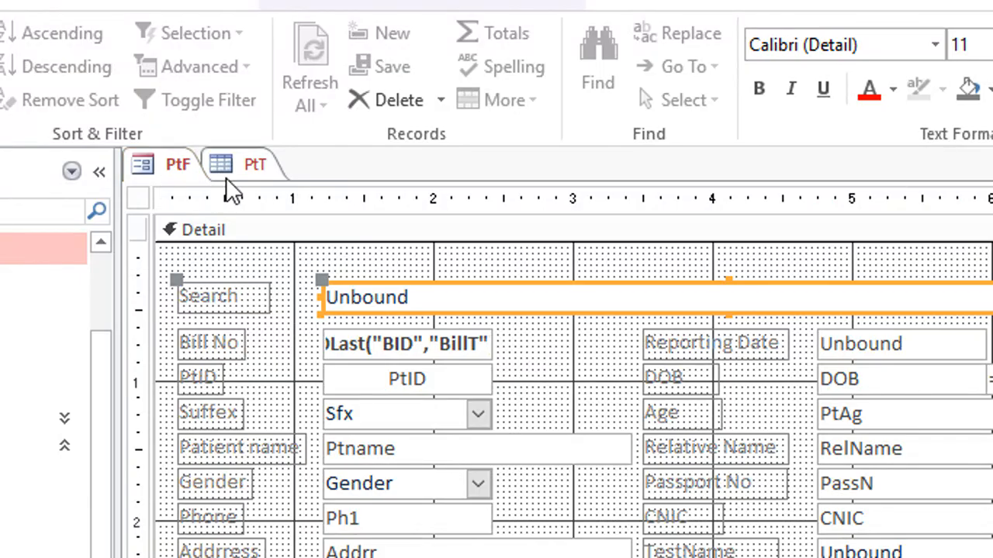
pyautogui.click(242, 164)
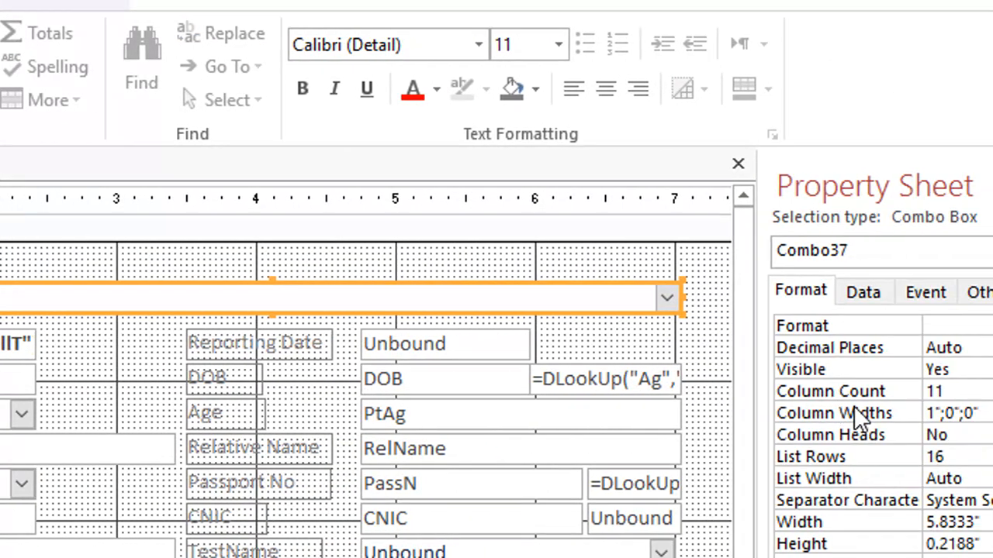
pyautogui.click(846, 413)
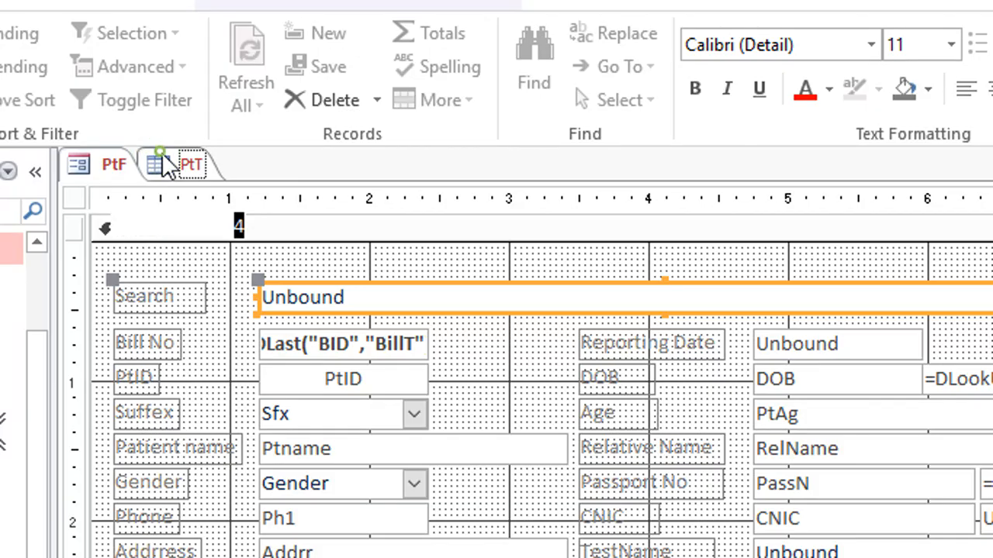
# Check the PtT fields after Ptname and try to append 0,0,2,1.5 to the Column Widths of Combo37
pyautogui.click(161, 159)
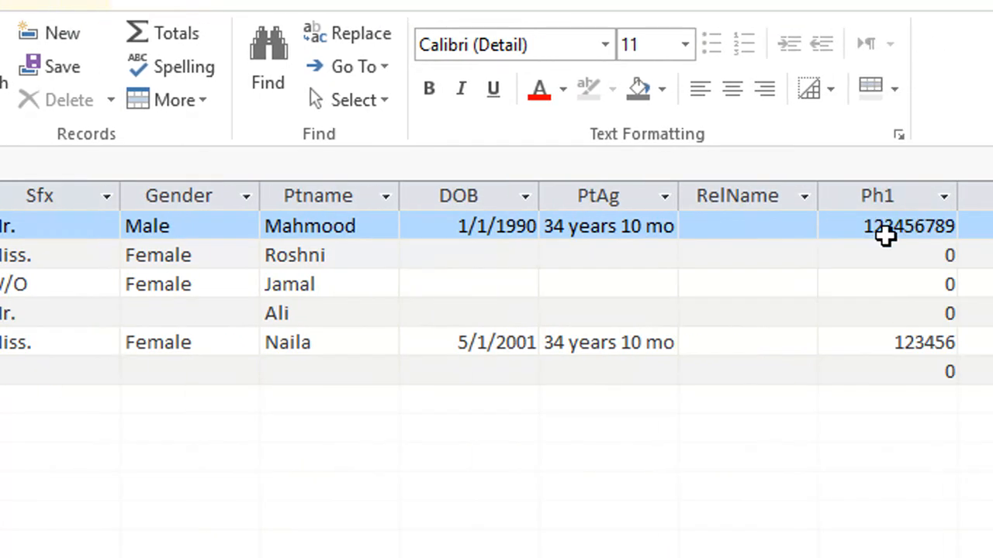
pyautogui.click(120, 163)
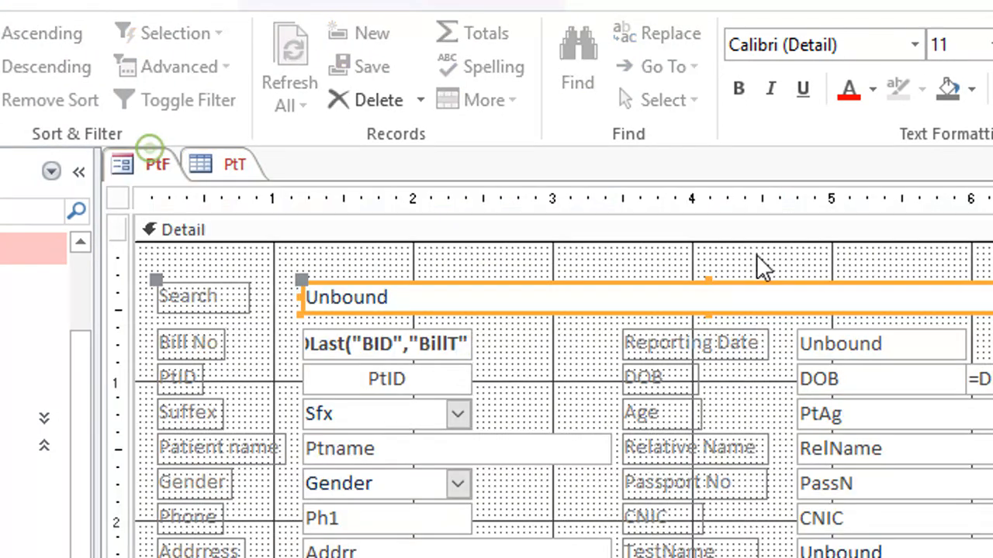
pyautogui.click(860, 409)
pyautogui.write('0";0";2"0')
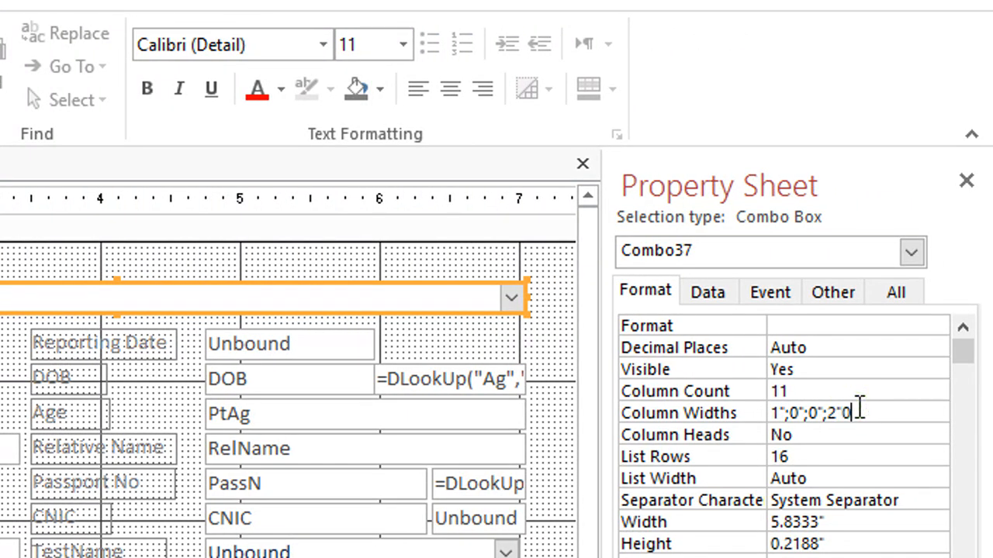
pyautogui.write(',0,2,1.5')
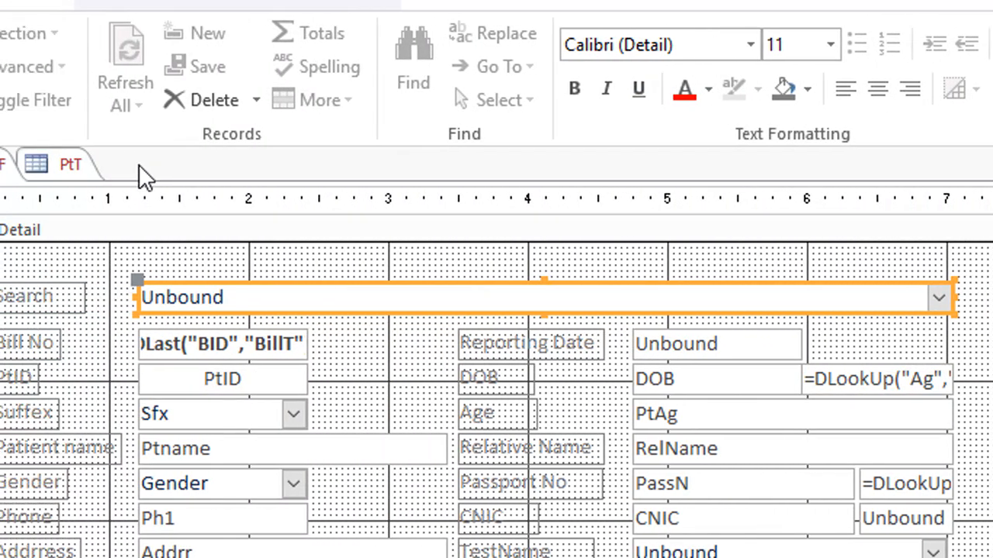
# Check the PtT columns from CNIC onward and set Combo37's Column Widths to 1";0";0";2";1.5";0";0"
pyautogui.click(78, 163)
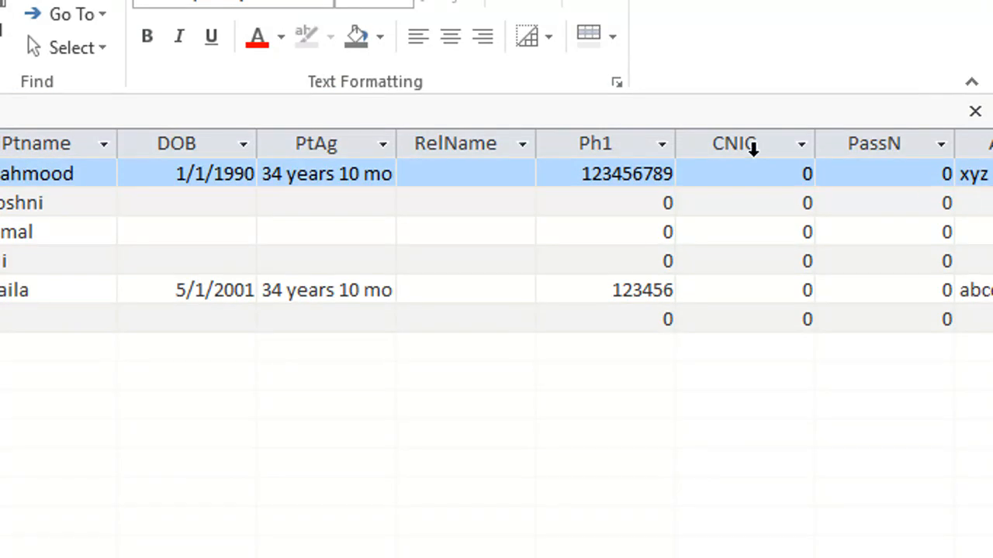
pyautogui.moveTo(744, 142); pyautogui.dragTo(990, 155)
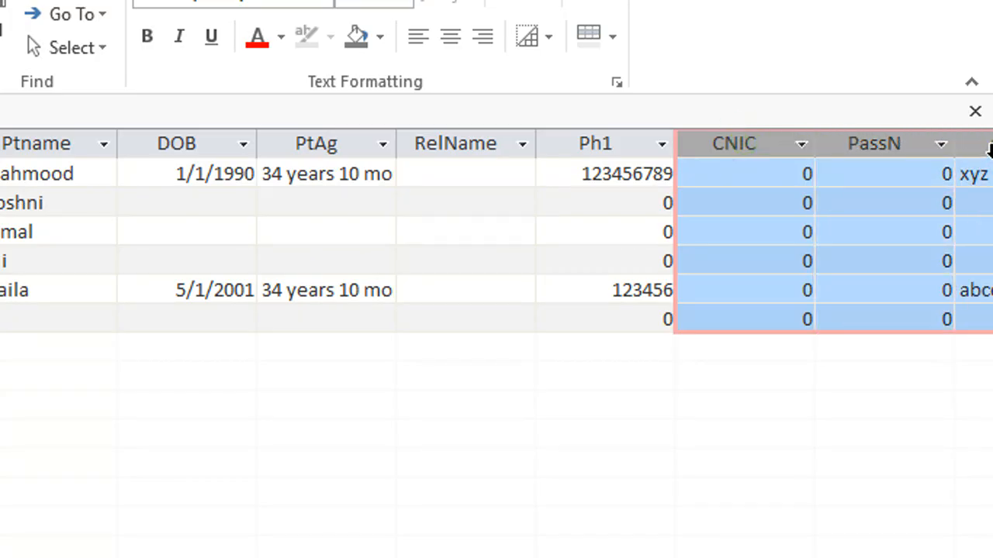
pyautogui.click(151, 109)
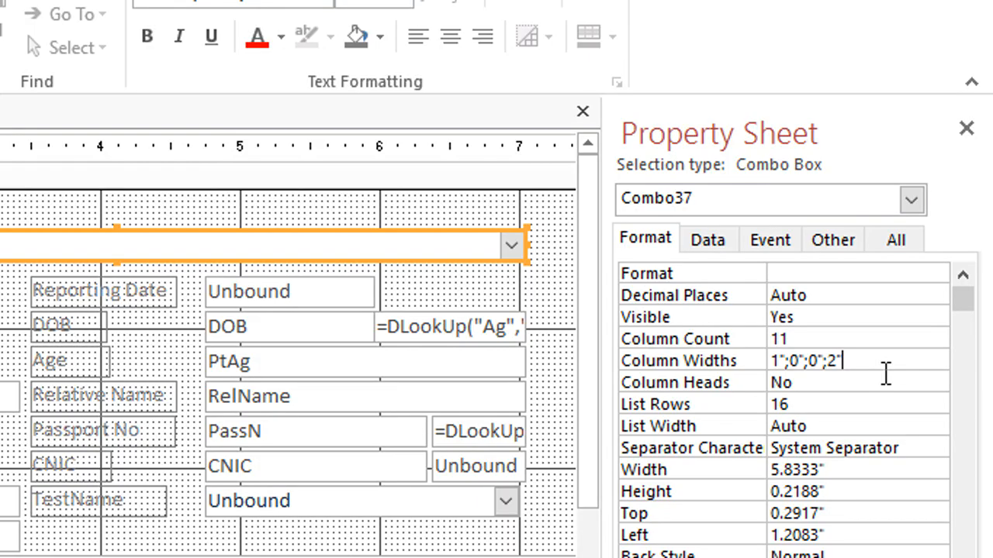
pyautogui.click(873, 362)
pyautogui.write(',1.5,0,0,')
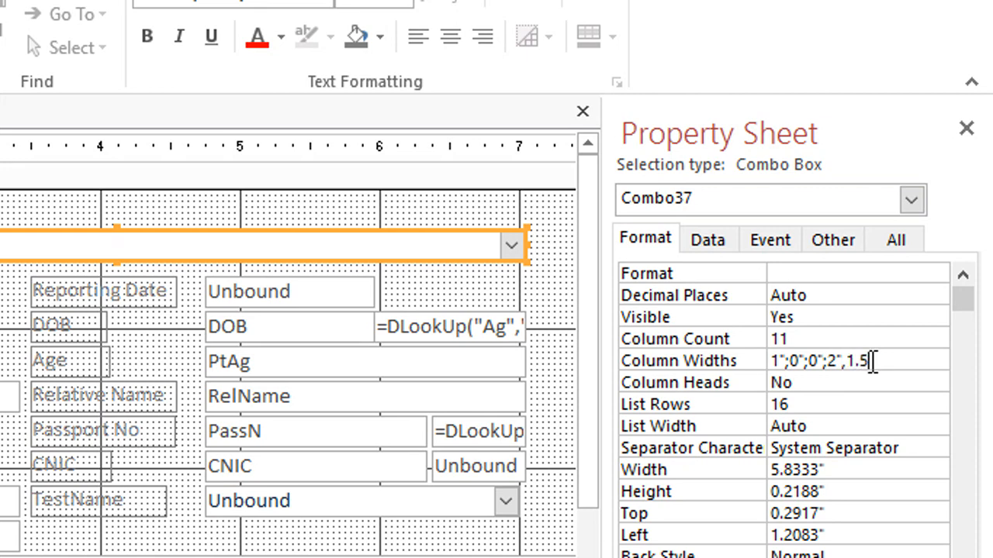
pyautogui.write('0,0,0')
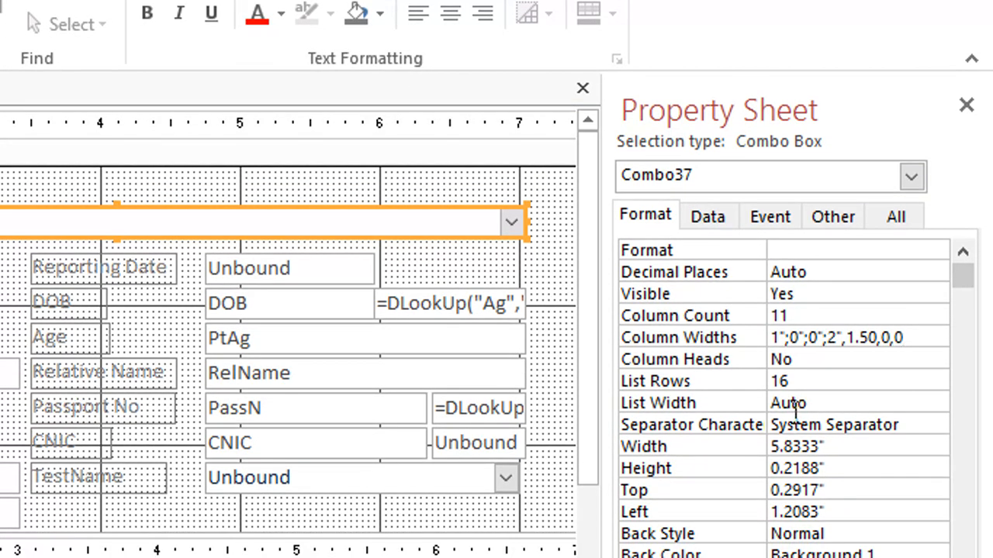
pyautogui.click(834, 408)
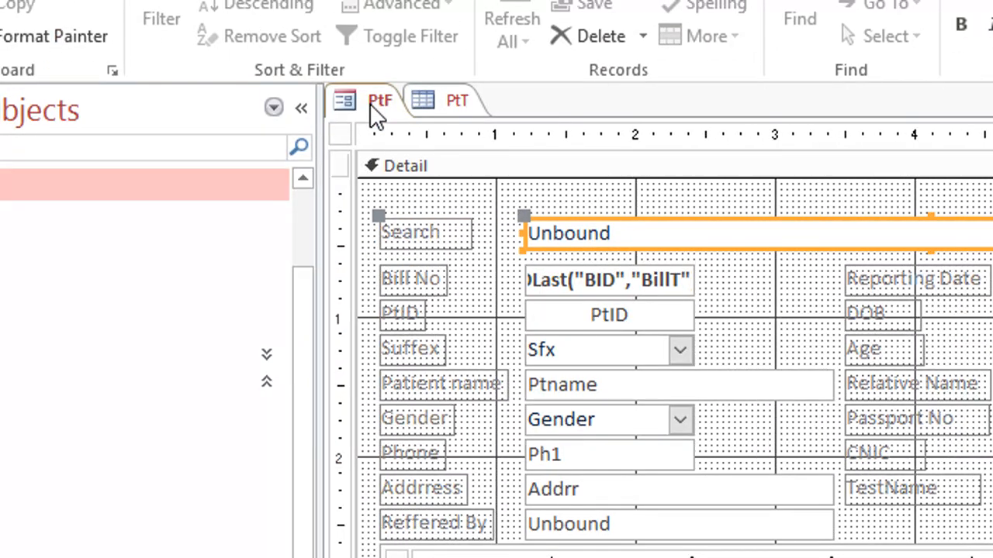
# Show PtF in Form View and test the search list with part of a patient's name and with "a"
pyautogui.rightClick(386, 108)
pyautogui.click(462, 227)
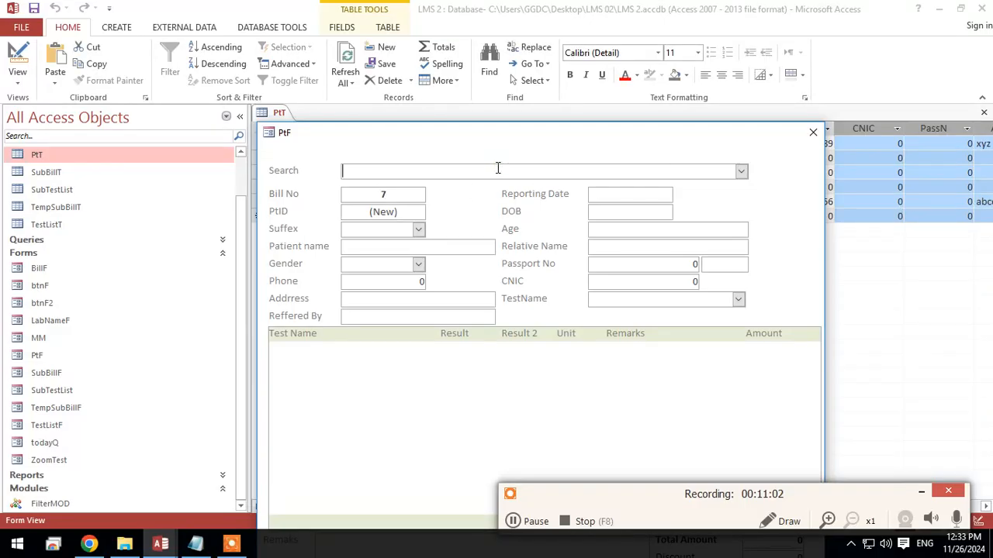
pyautogui.click(498, 168)
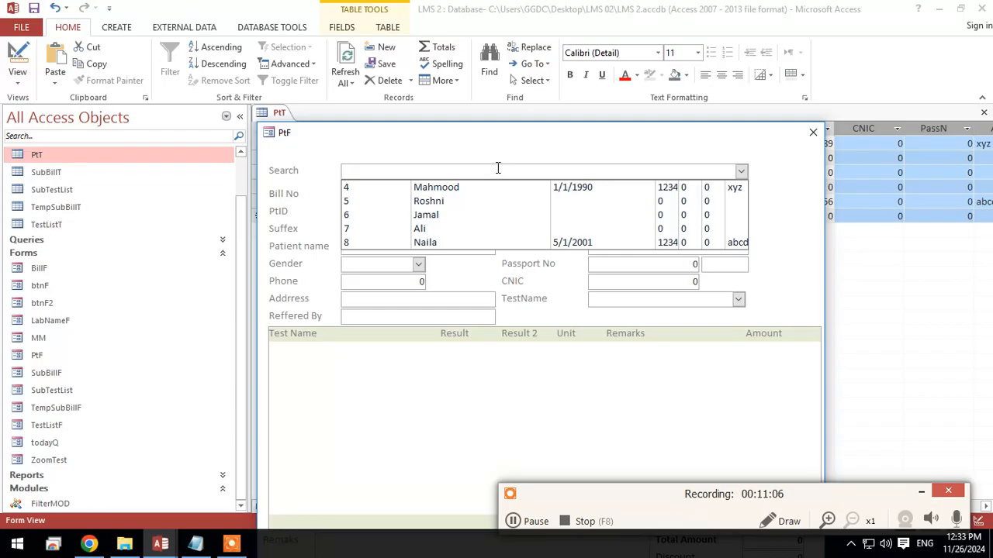
pyautogui.click(505, 131)
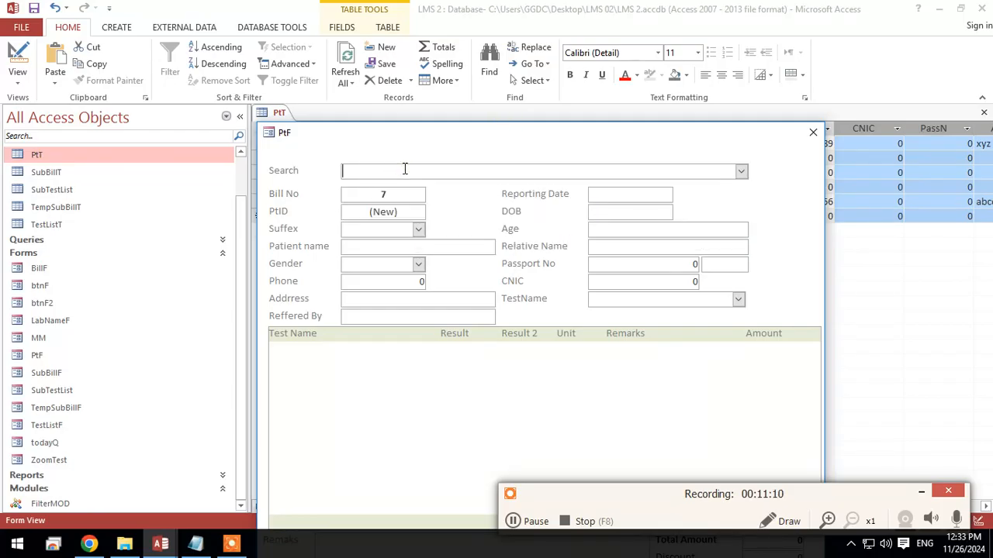
pyautogui.write('rosh')
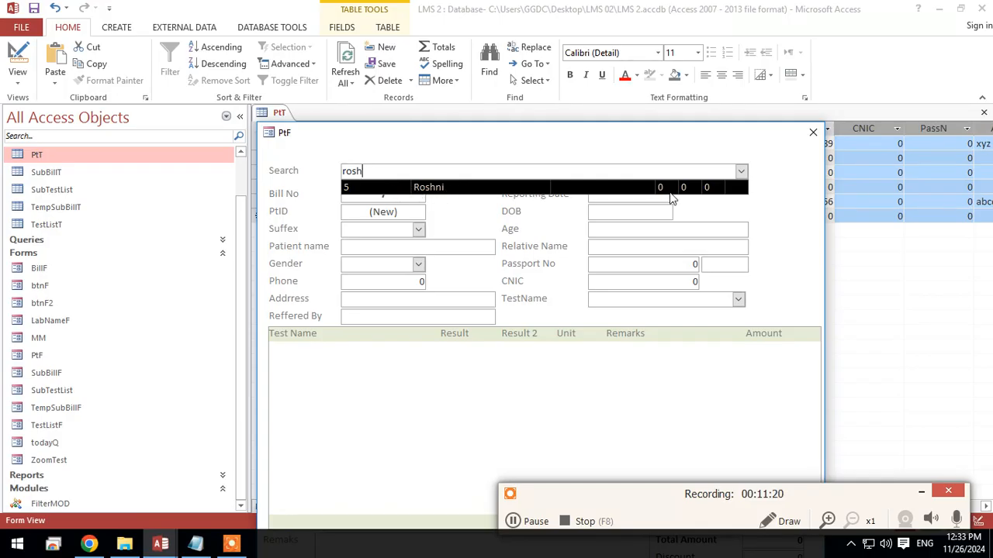
pyautogui.click(741, 171)
pyautogui.write('a')
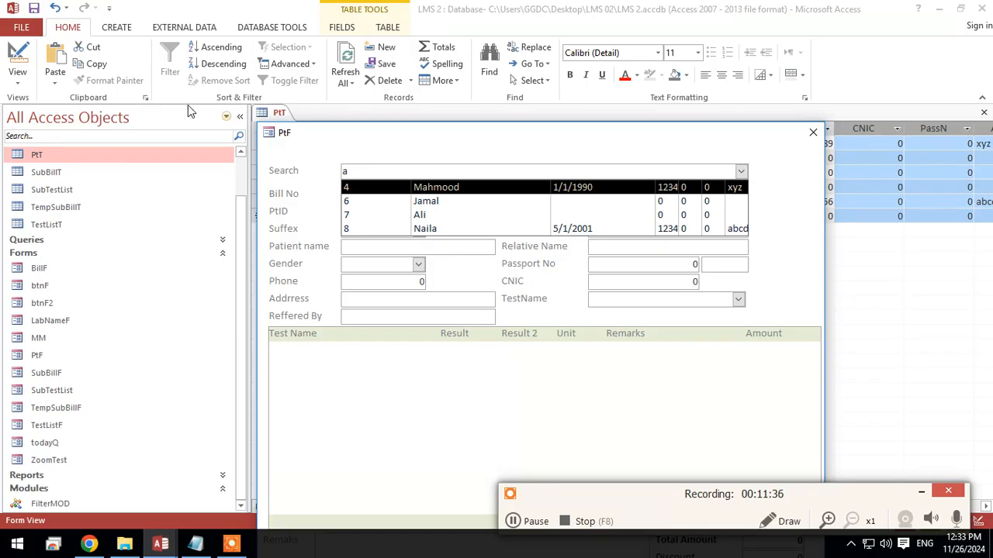
# Clear the search text and close the PtF form
pyautogui.rightClick(416, 144)
pyautogui.click(446, 148)
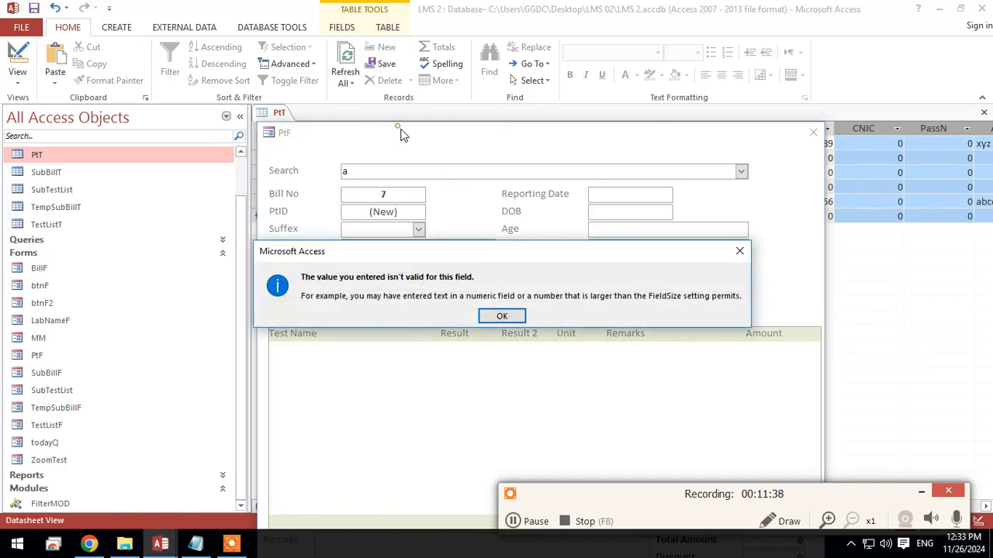
pyautogui.click(502, 316)
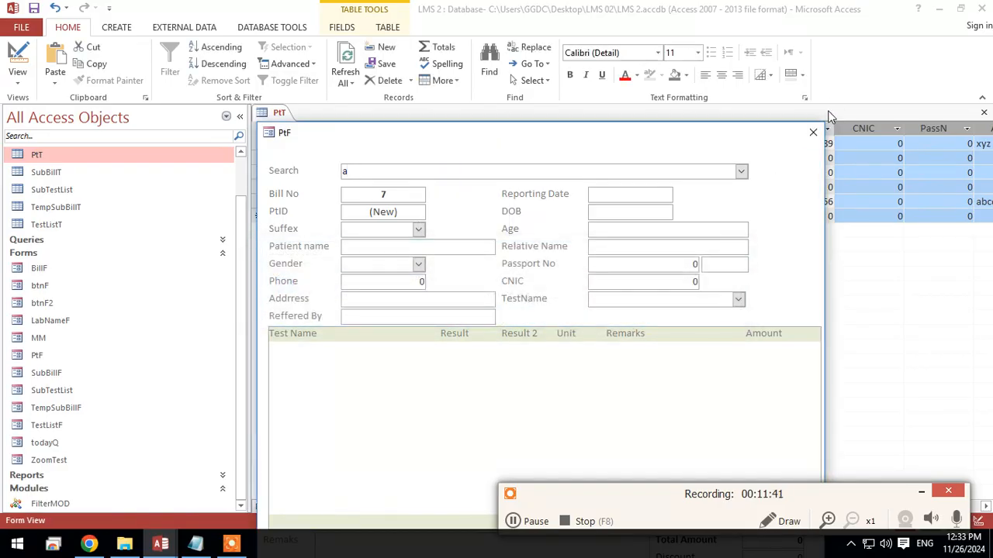
pyautogui.doubleClick(379, 176)
pyautogui.press('BackSpace')
pyautogui.click(476, 131)
pyautogui.click(813, 135)
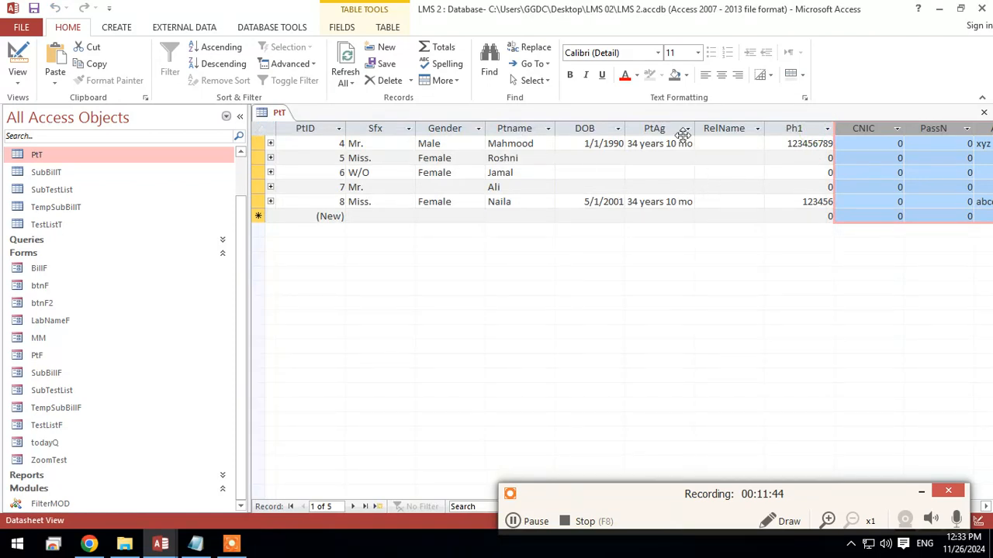
# Go through the PtT columns from PtID to DOB to match their order with the combo box widths
pyautogui.click(324, 126)
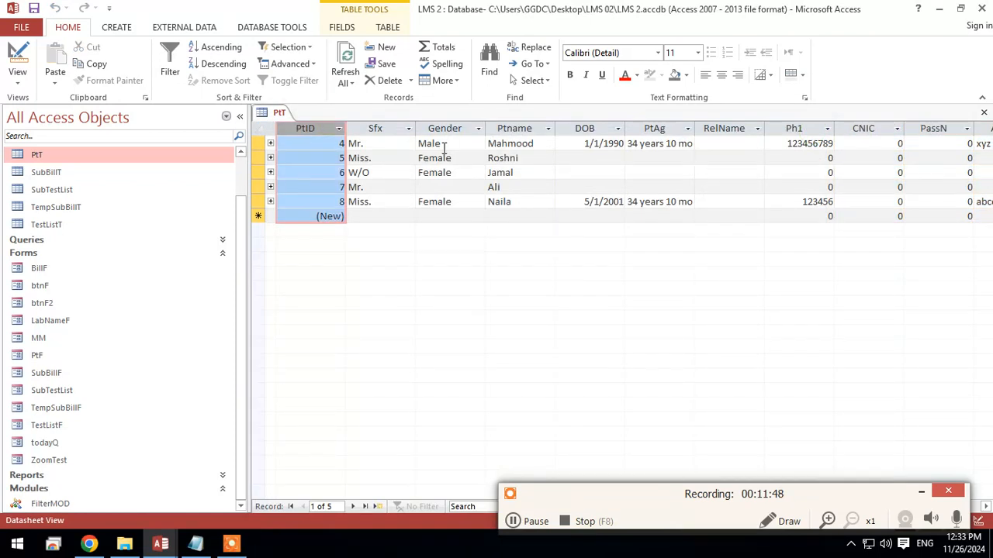
pyautogui.click(381, 129)
pyautogui.click(479, 129)
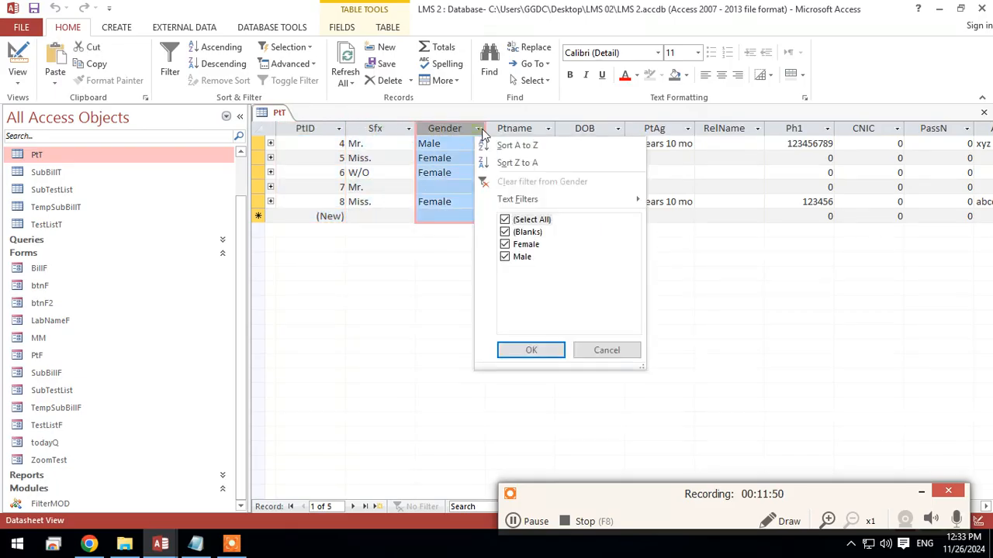
pyautogui.click(525, 129)
pyautogui.click(599, 129)
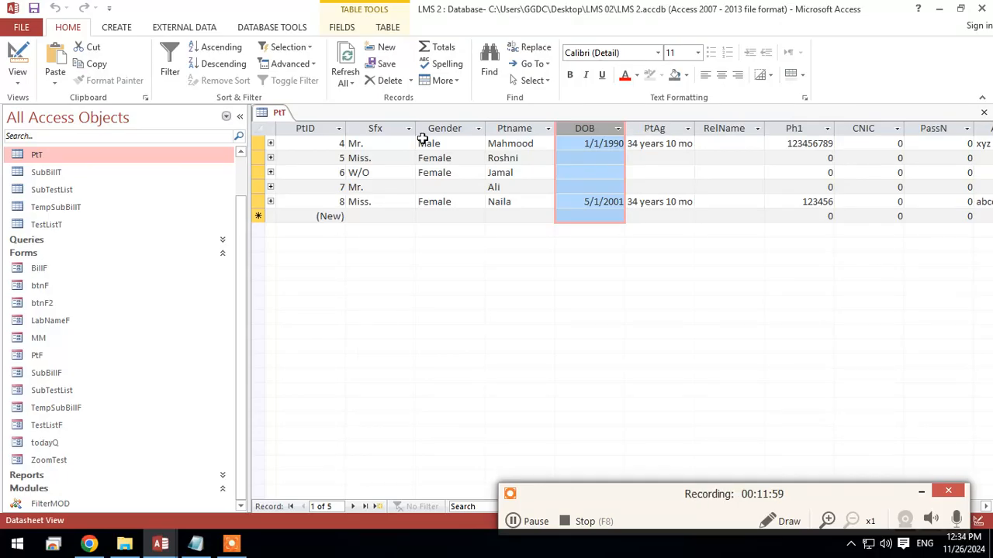
pyautogui.click(303, 125)
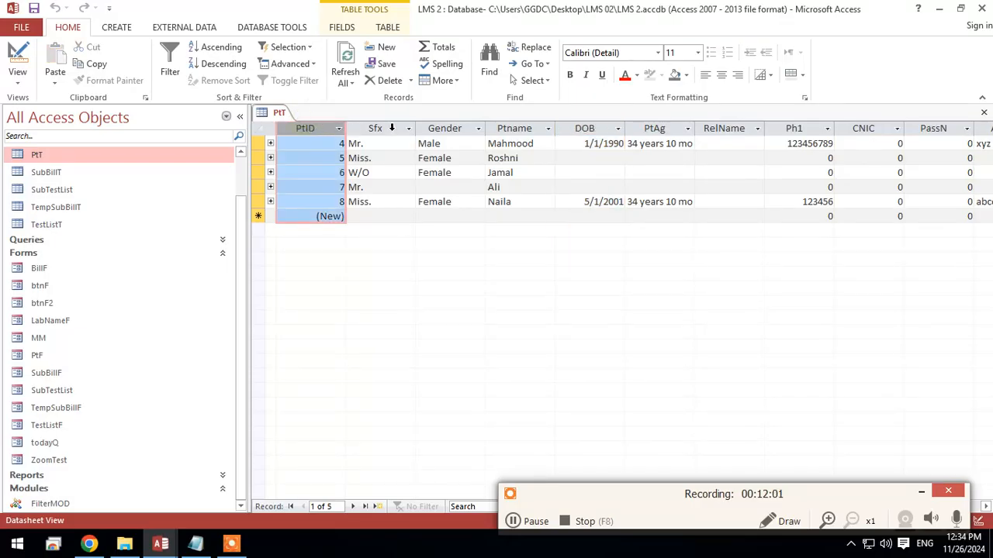
pyautogui.click(374, 128)
pyautogui.click(446, 131)
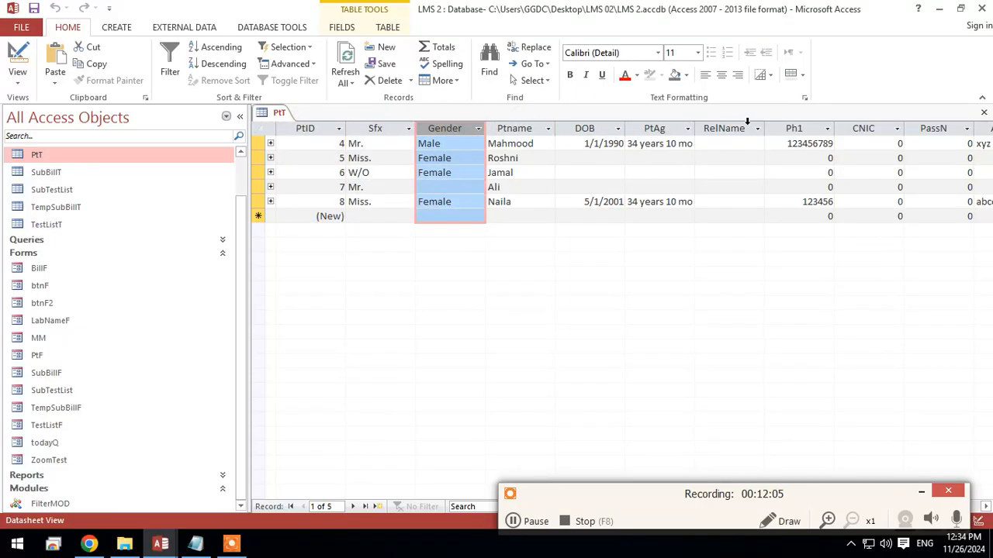
pyautogui.click(160, 543)
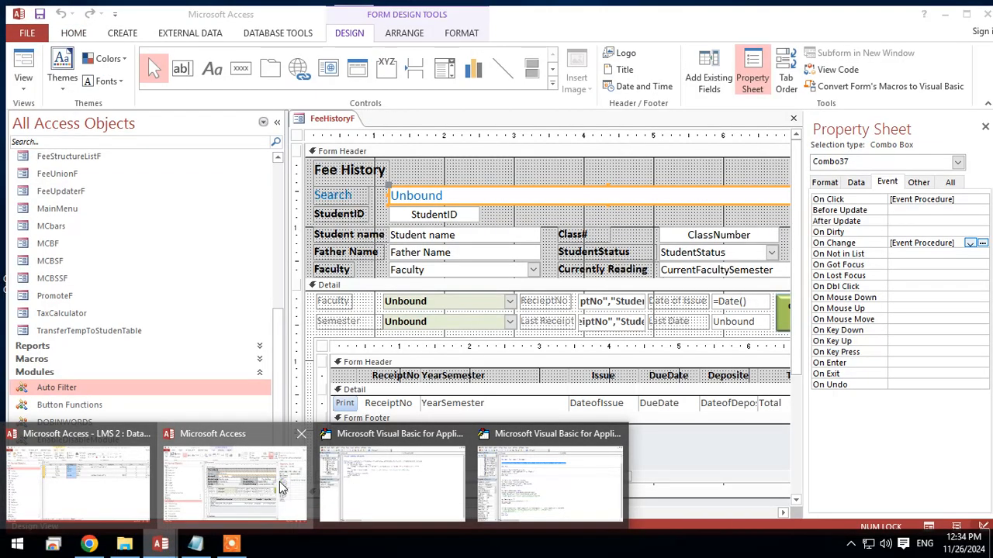
pyautogui.click(225, 489)
pyautogui.click(161, 544)
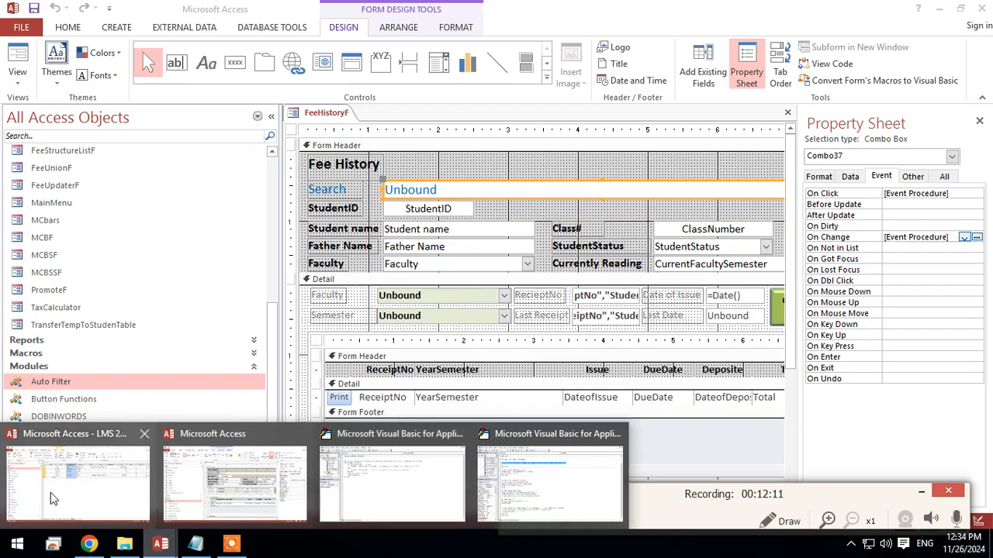
pyautogui.click(78, 481)
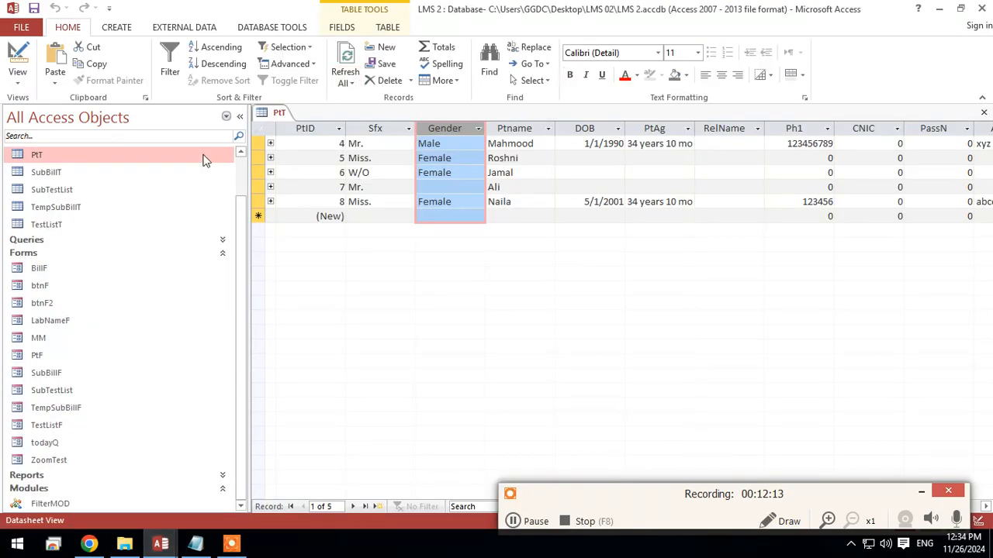
# Open PtF in Design View and insert two 0 widths after the 2" entry in Combo37's Column Widths
pyautogui.rightClick(47, 355)
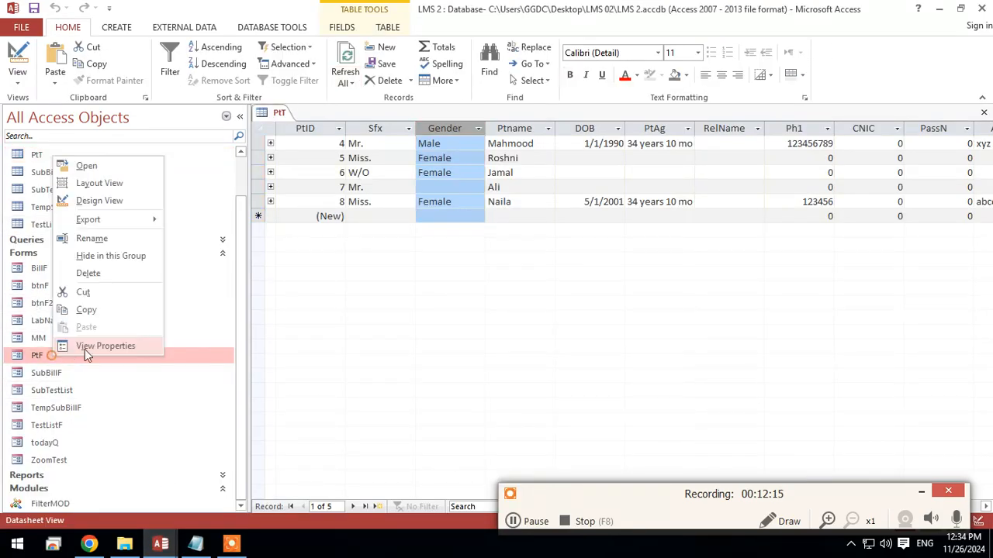
pyautogui.click(116, 203)
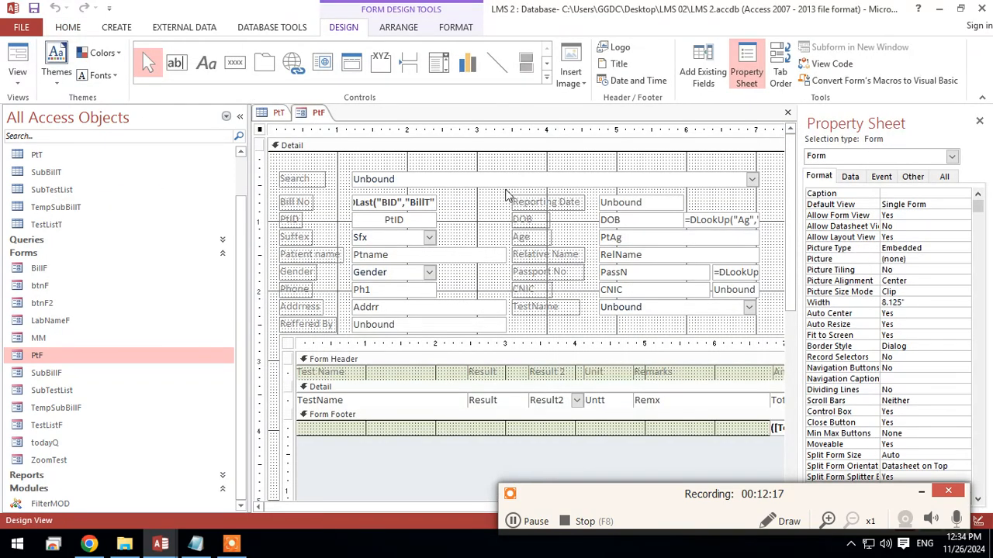
pyautogui.click(512, 178)
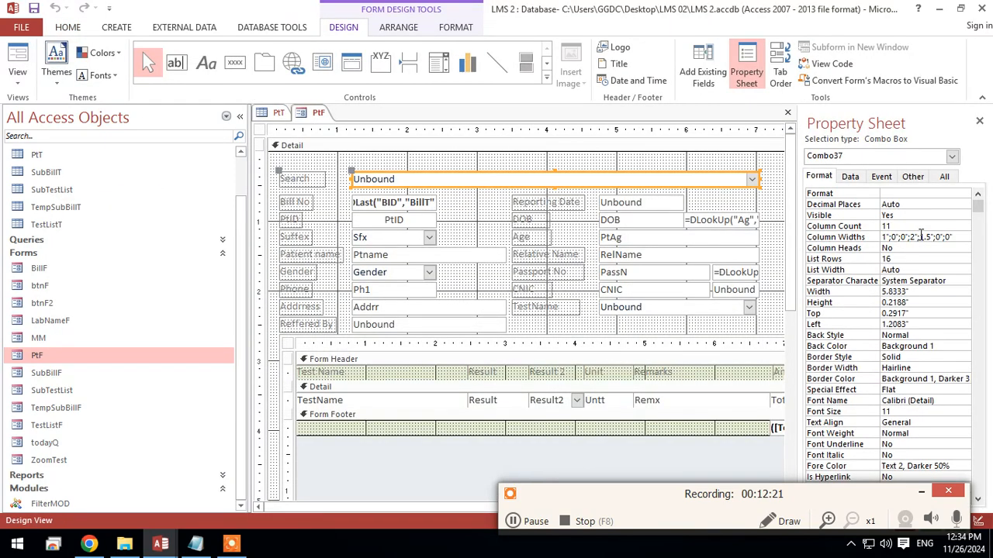
pyautogui.click(918, 237)
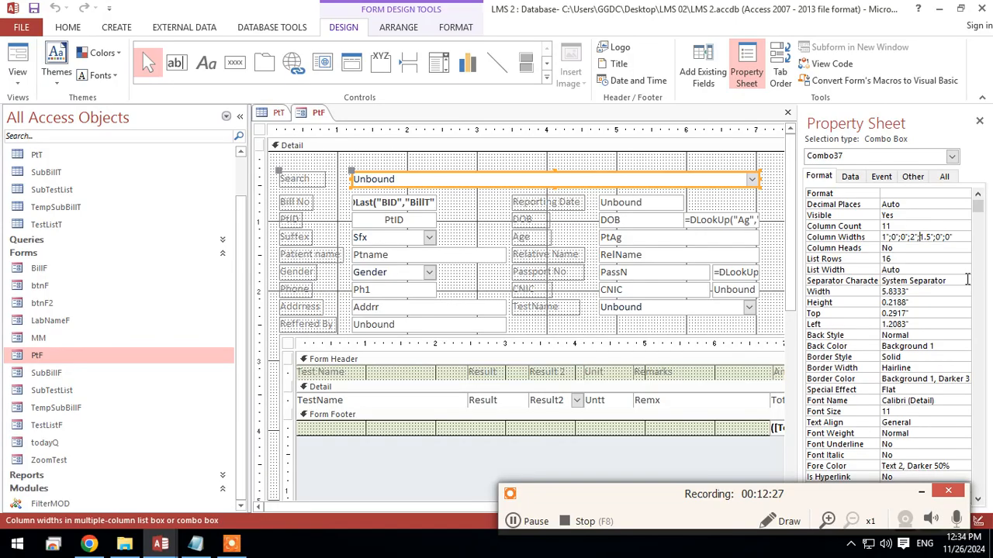
pyautogui.write('0;0;')
pyautogui.press('Return')
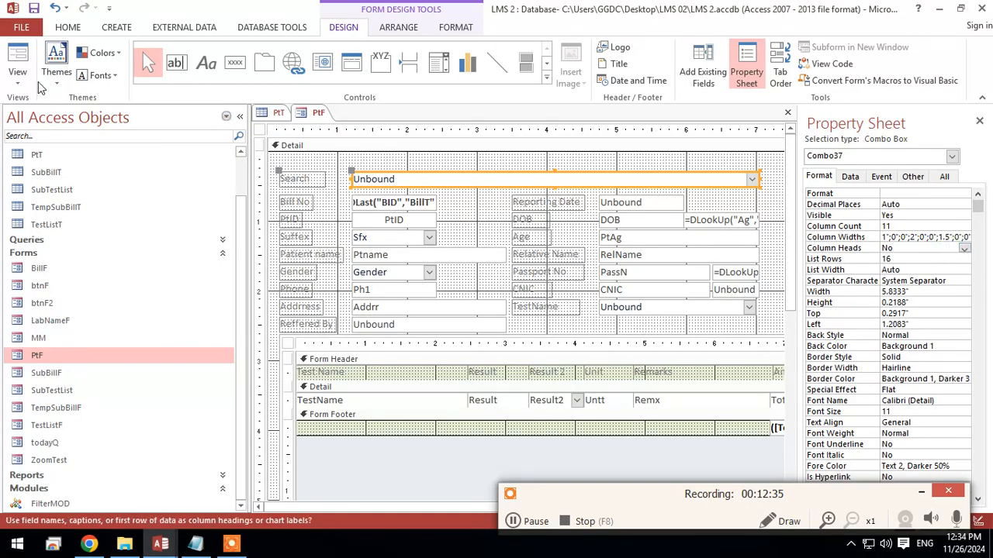
# Test the search box in Form View with "a", and clear the search text
pyautogui.rightClick(307, 108)
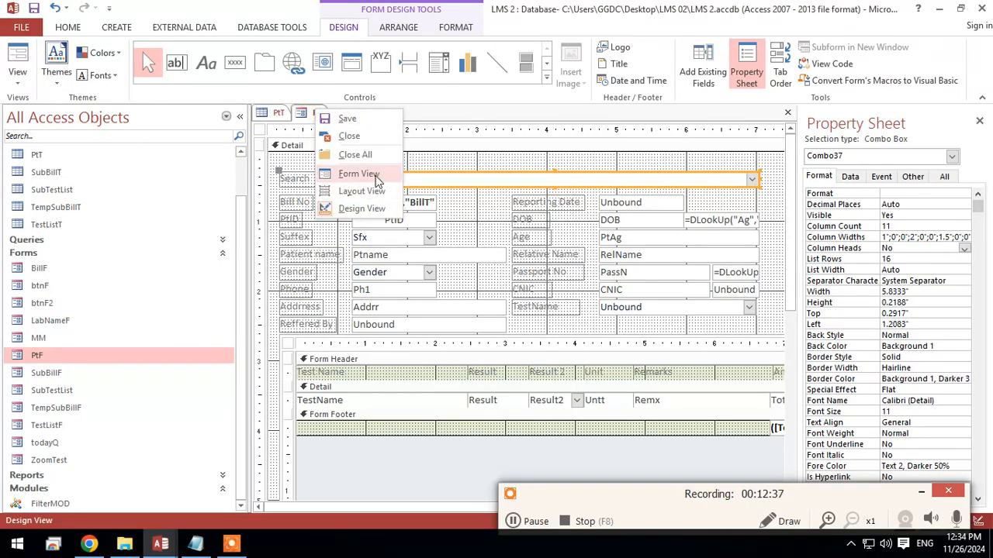
pyautogui.click(349, 169)
pyautogui.click(394, 171)
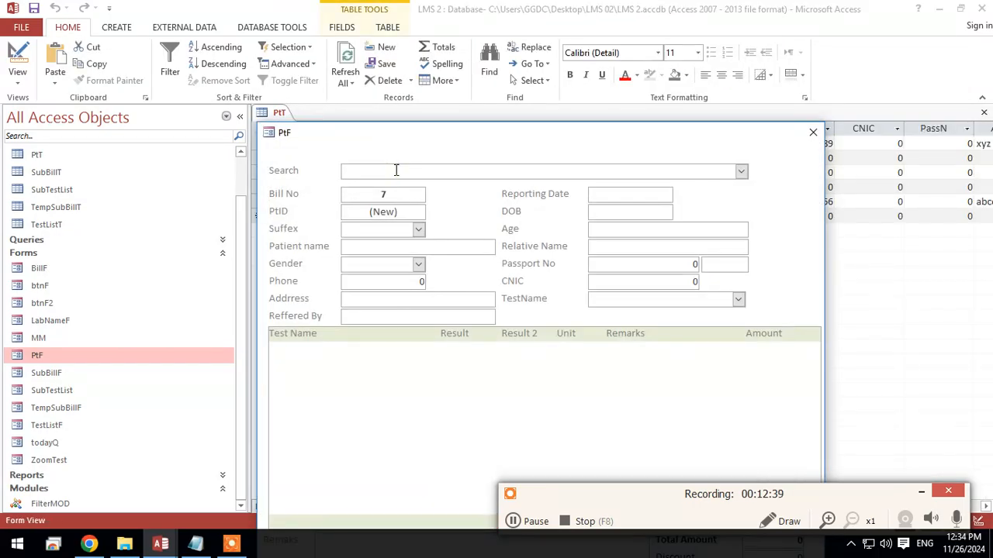
pyautogui.write('a')
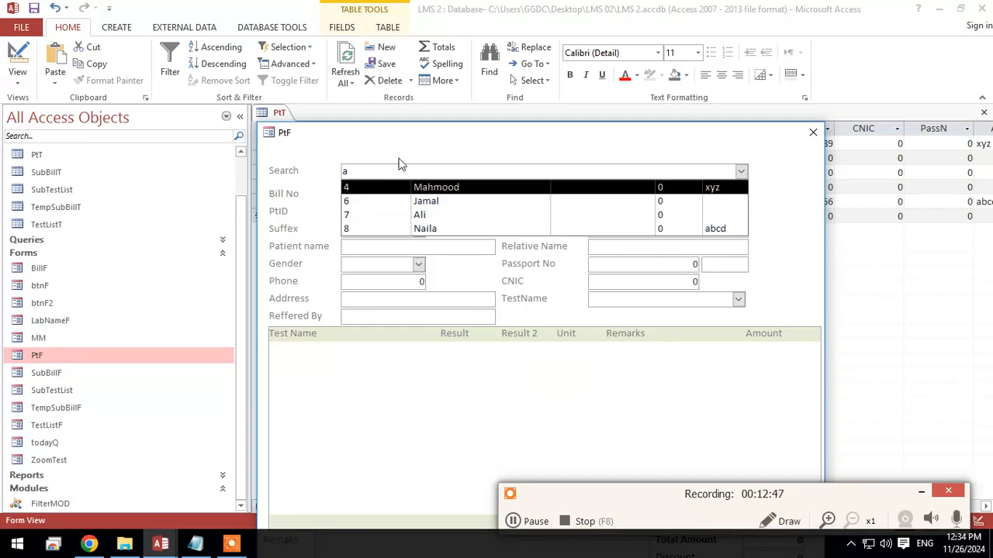
pyautogui.rightClick(474, 133)
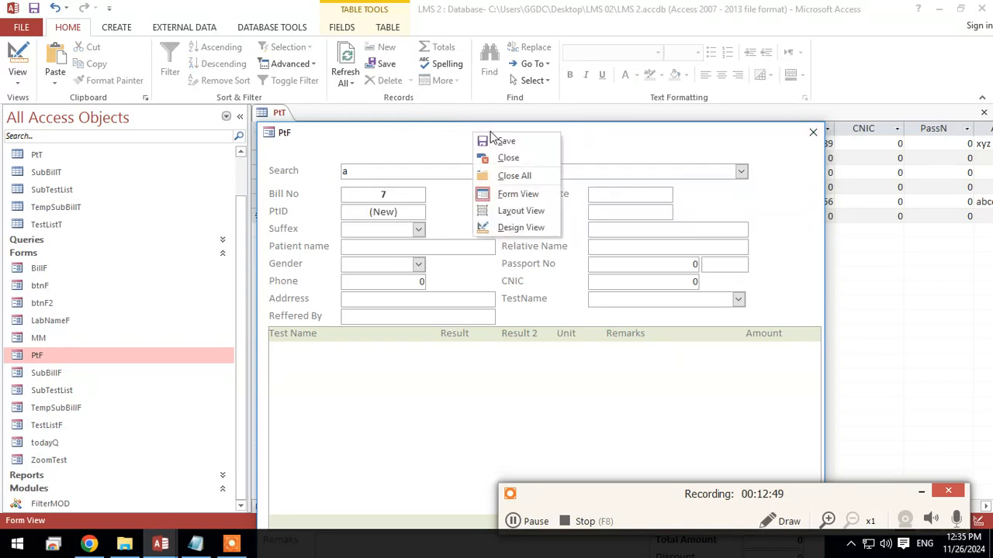
pyautogui.click(489, 141)
pyautogui.click(502, 316)
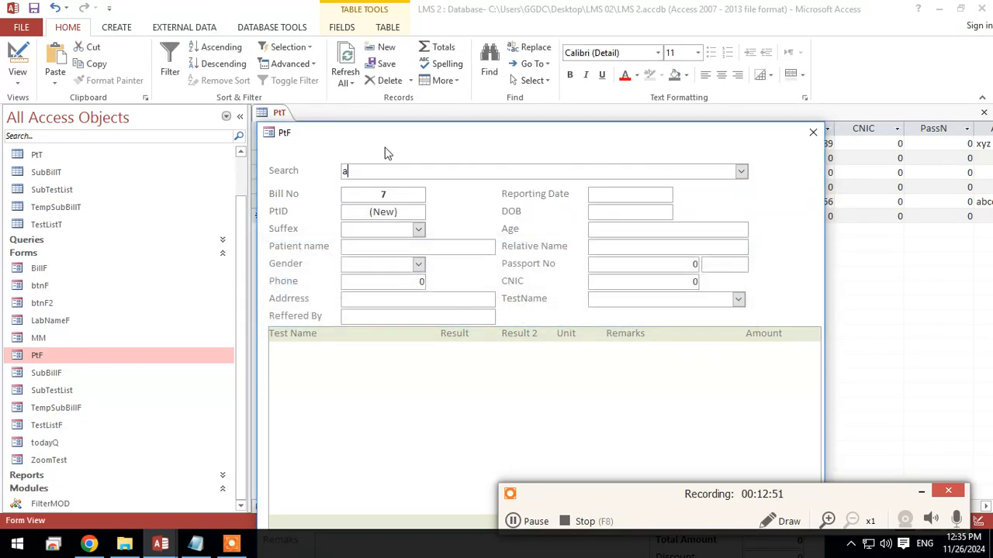
pyautogui.press('BackSpace')
# Return PtF to Design View and switch to the PtT table to recheck its columns
pyautogui.rightClick(393, 129)
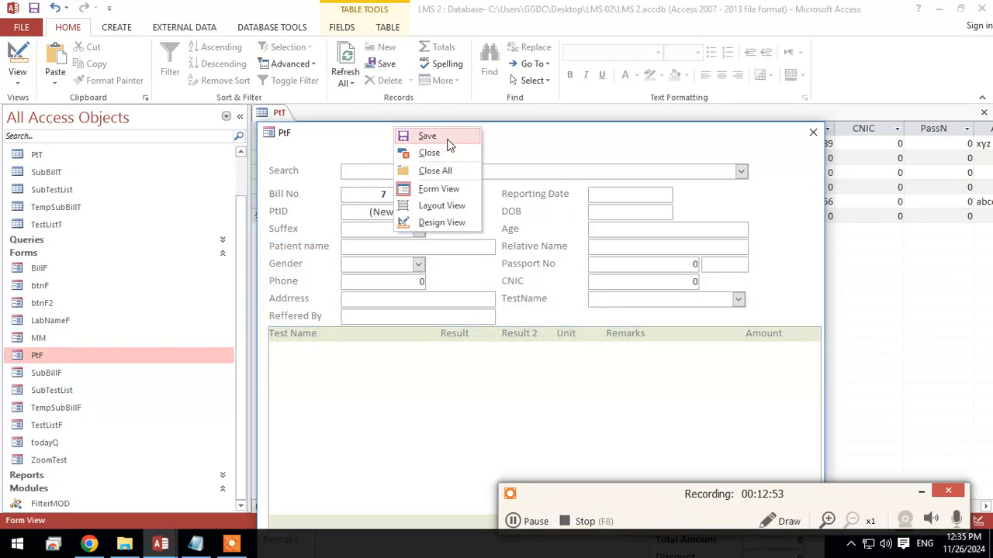
pyautogui.rightClick(445, 140)
pyautogui.click(493, 234)
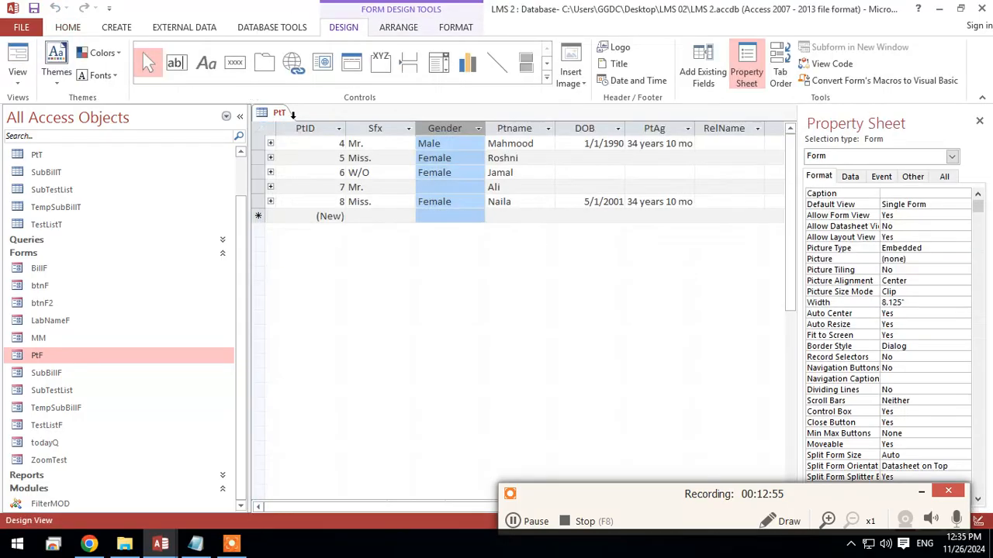
pyautogui.click(276, 114)
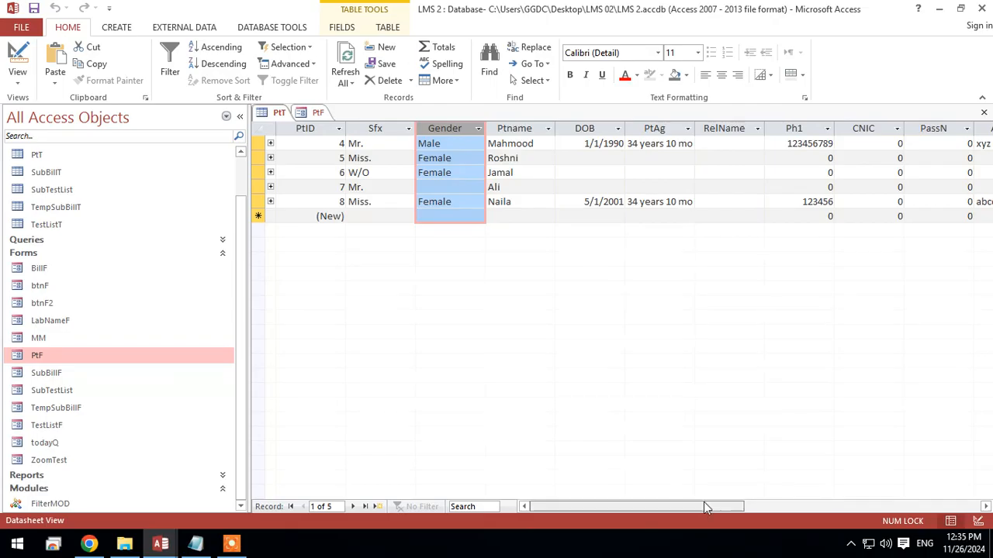
# Go through the PtAg, RelName and Ph1 columns of the PtT table to match them with the combo box widths
pyautogui.moveTo(704, 506); pyautogui.dragTo(756, 505)
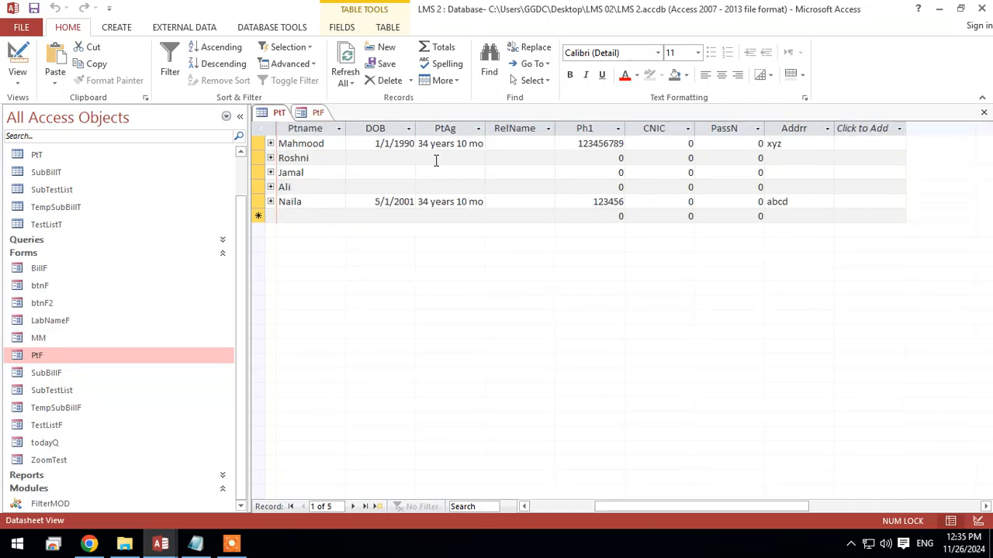
pyautogui.click(473, 125)
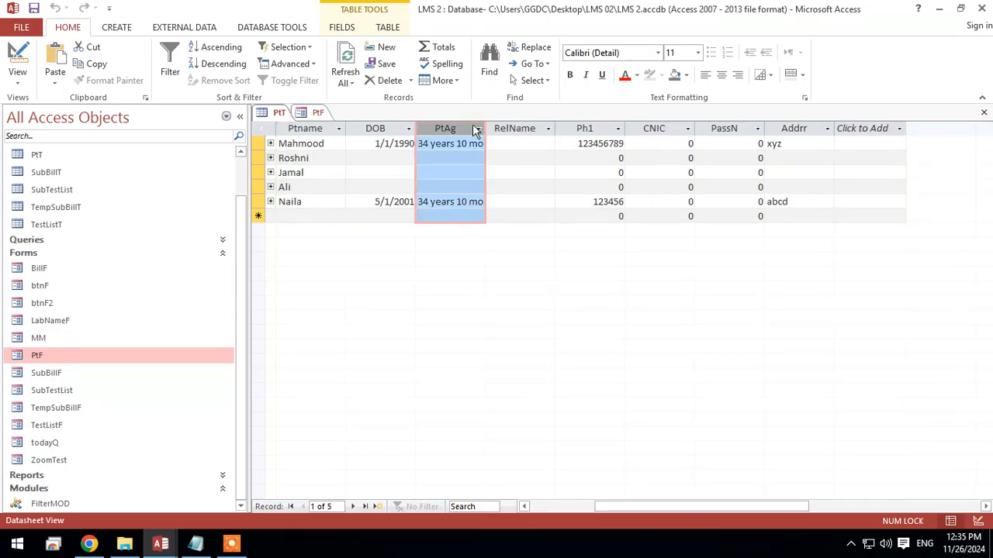
pyautogui.click(520, 128)
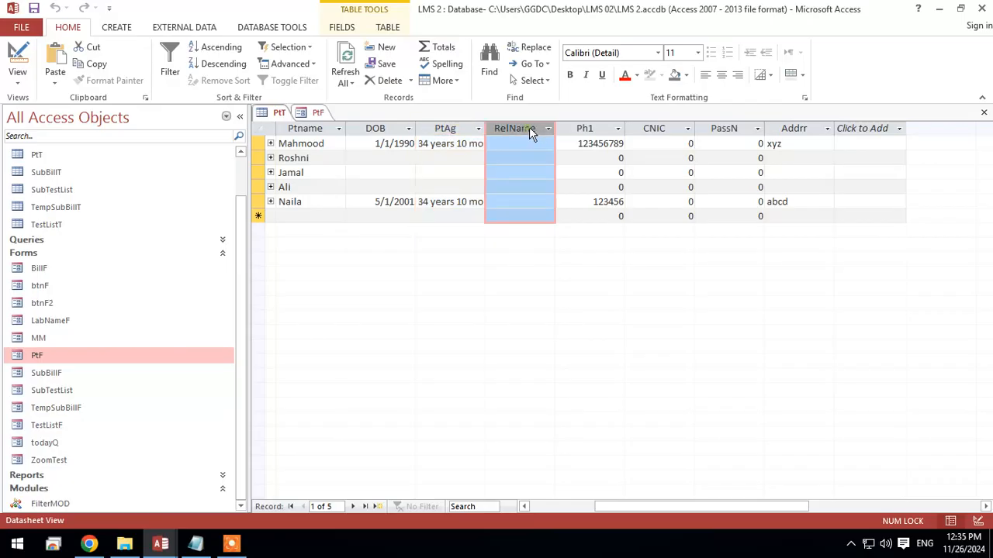
pyautogui.click(588, 128)
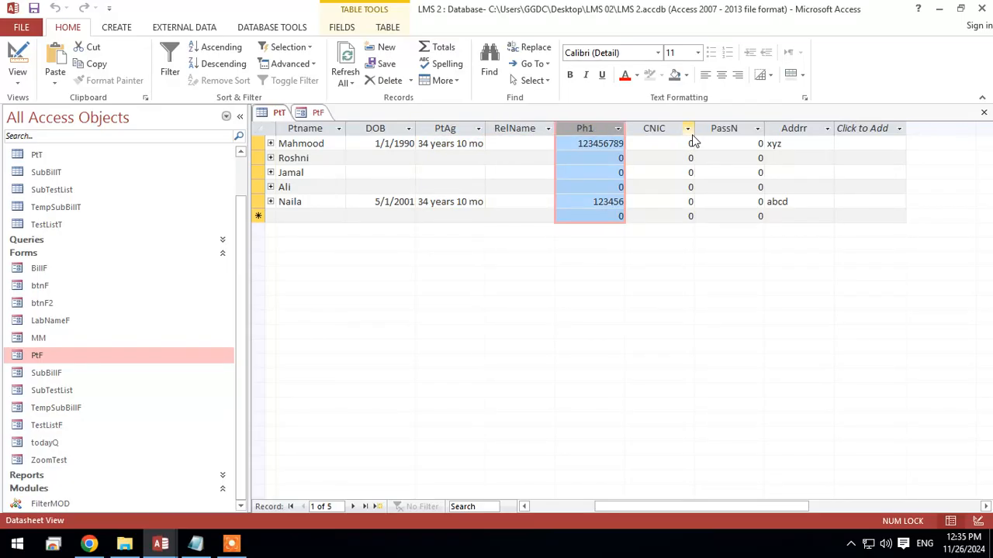
pyautogui.click(307, 115)
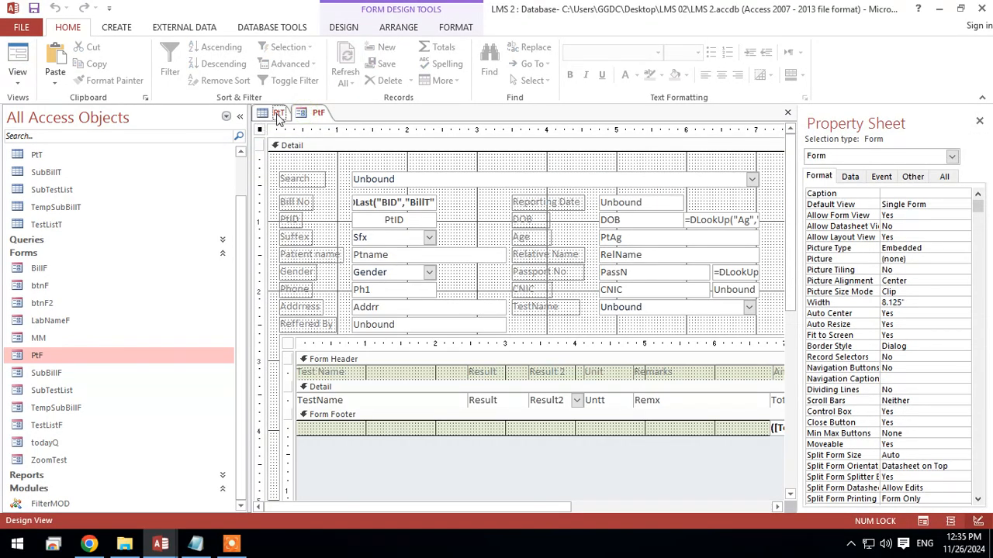
pyautogui.click(278, 114)
pyautogui.click(316, 113)
# Insert a 2" width before the 1.5" entry in the Column Widths of Combo37 on PtF
pyautogui.click(662, 180)
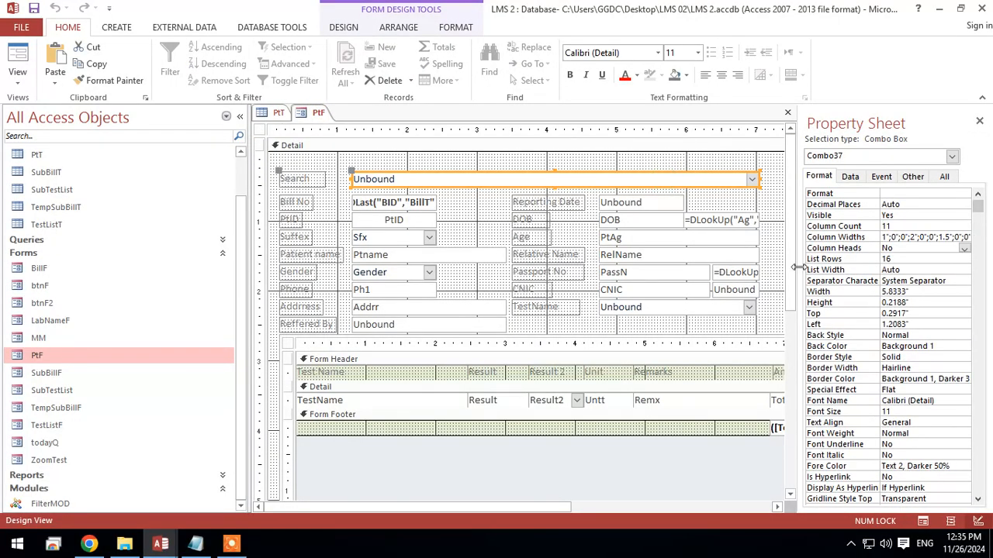
pyautogui.moveTo(798, 267); pyautogui.dragTo(607, 254)
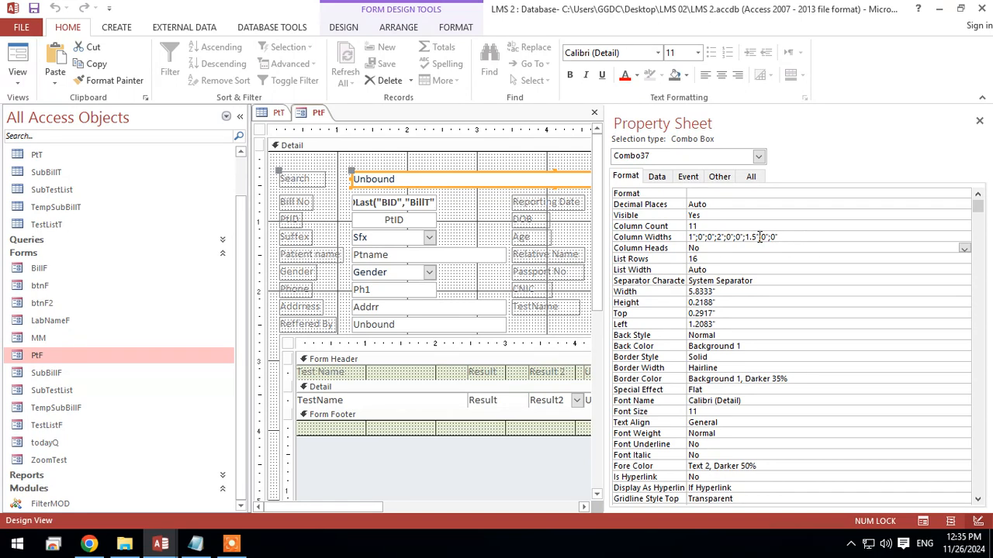
pyautogui.click(743, 237)
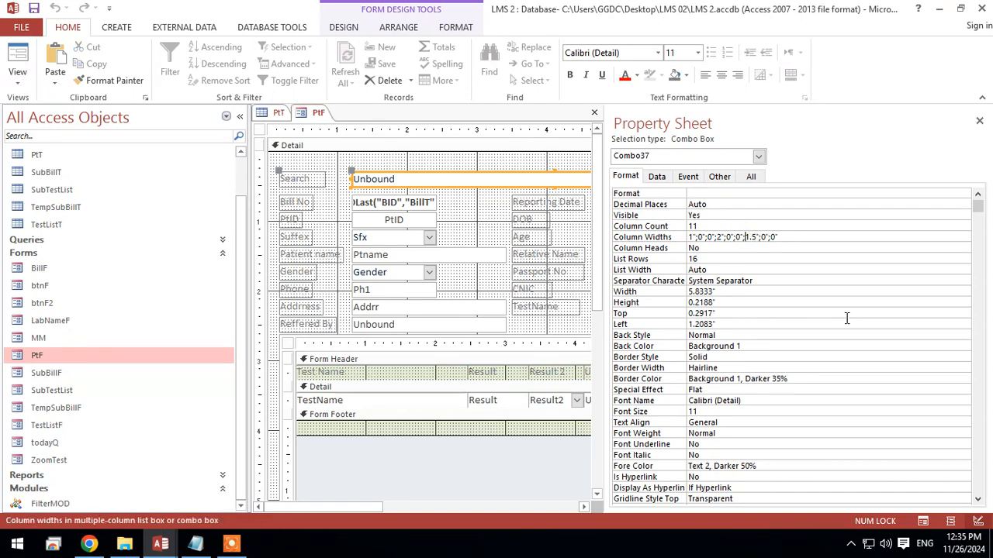
pyautogui.write('2,')
pyautogui.press('Return')
pyautogui.click(502, 310)
pyautogui.press('Return')
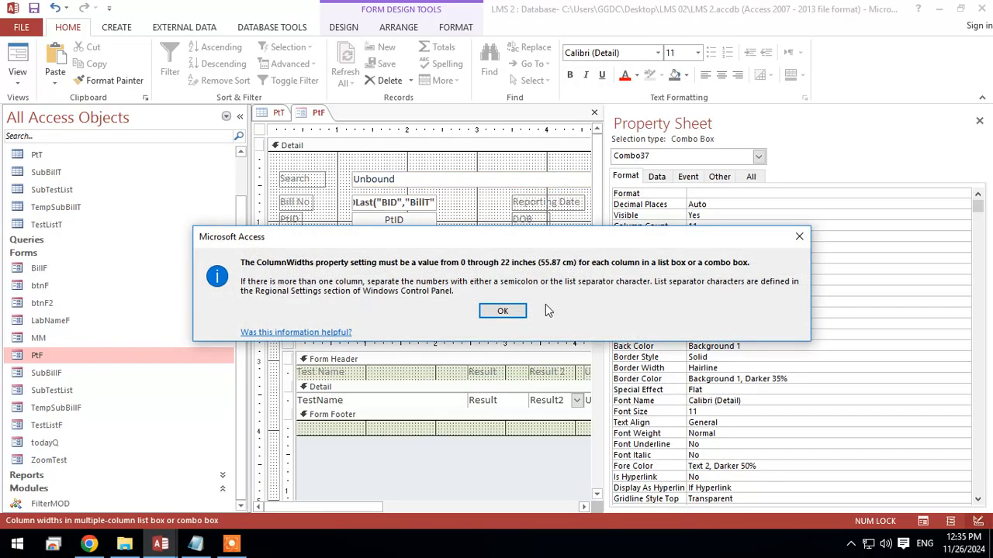
pyautogui.click(501, 310)
pyautogui.press('Return')
pyautogui.click(503, 310)
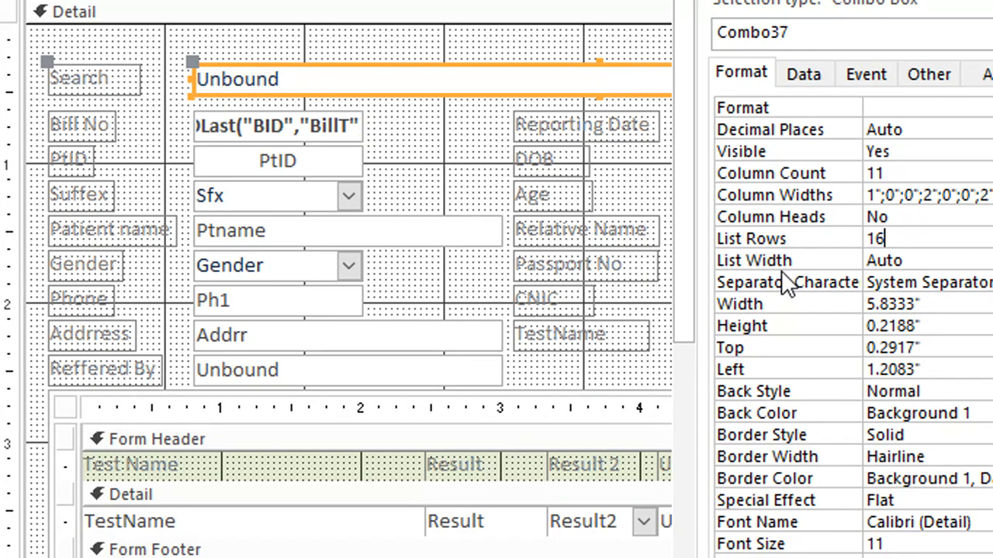
# Append one more 0 width to the end of Combo37's Column Widths
pyautogui.click(777, 258)
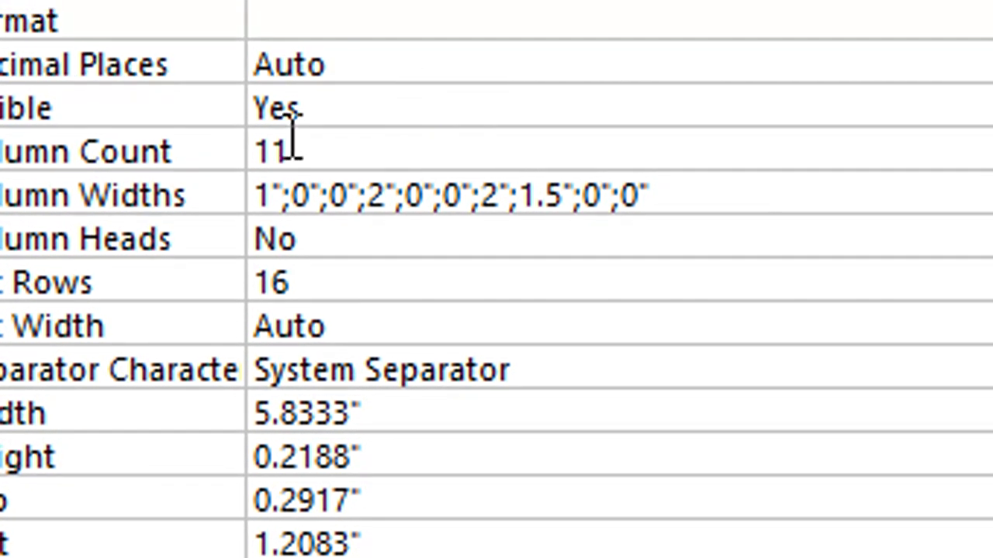
pyautogui.moveTo(254, 195); pyautogui.dragTo(659, 194)
pyautogui.click(661, 193)
pyautogui.write(';0')
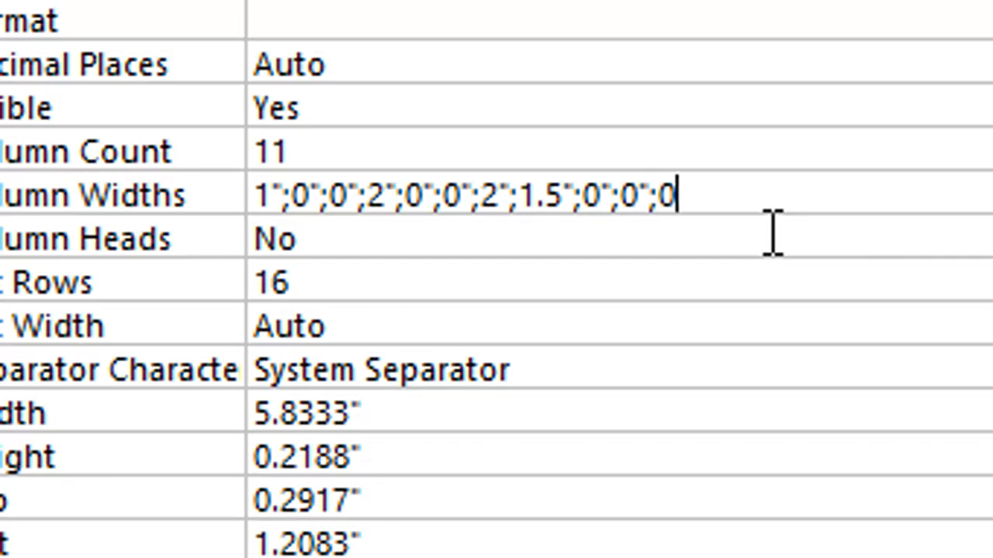
pyautogui.click(771, 233)
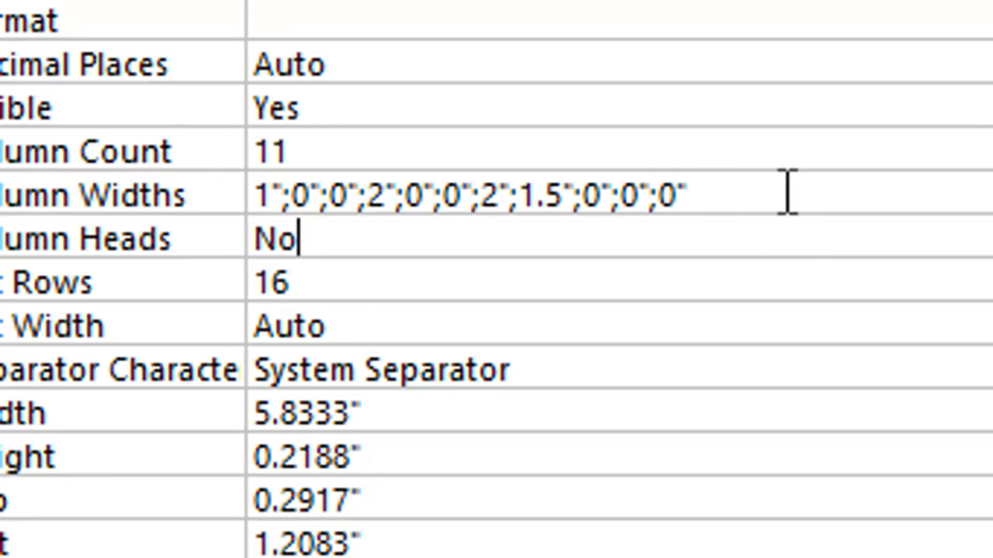
# Review Combo37's Column Count against each entry in its Column Widths
pyautogui.doubleClick(256, 152)
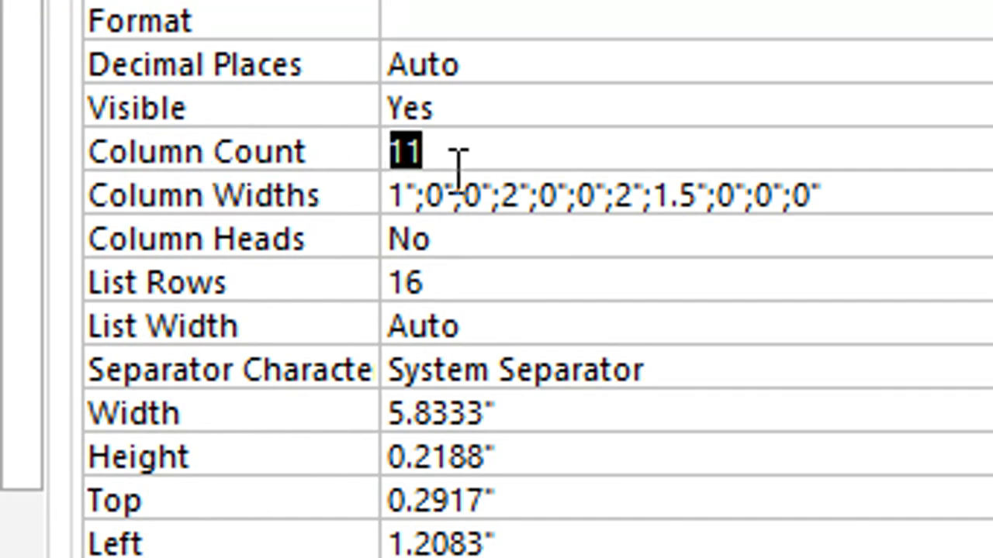
pyautogui.click(397, 198)
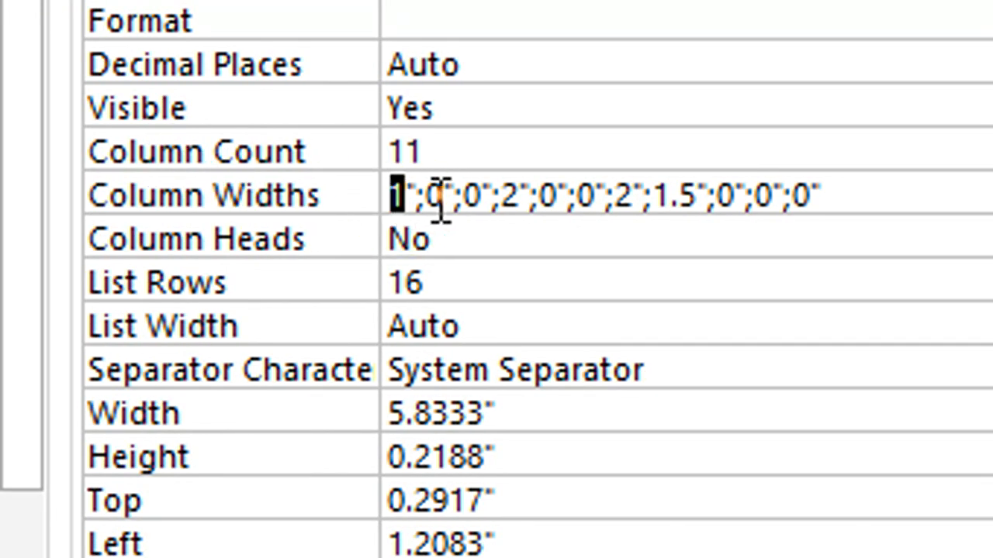
pyautogui.click(514, 192)
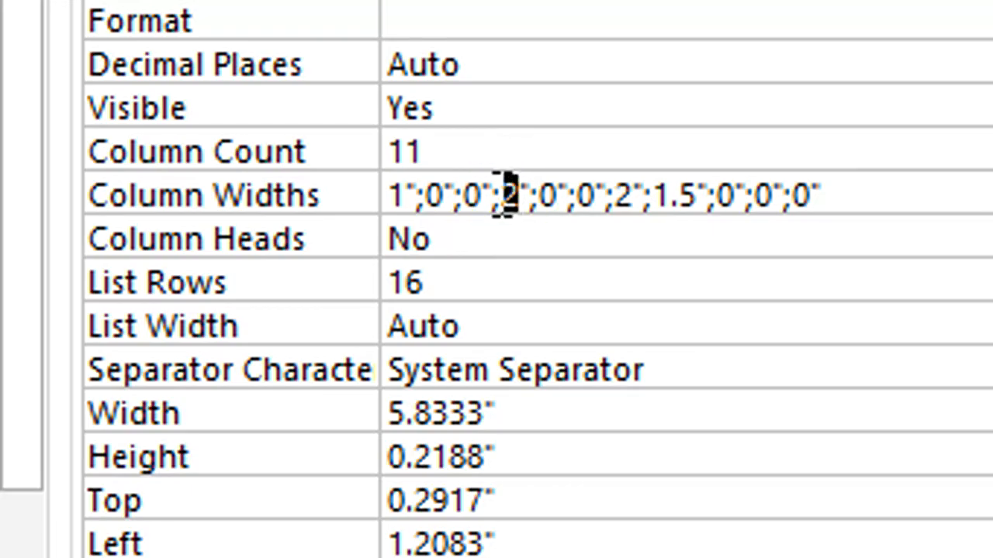
pyautogui.click(496, 192)
pyautogui.click(525, 194)
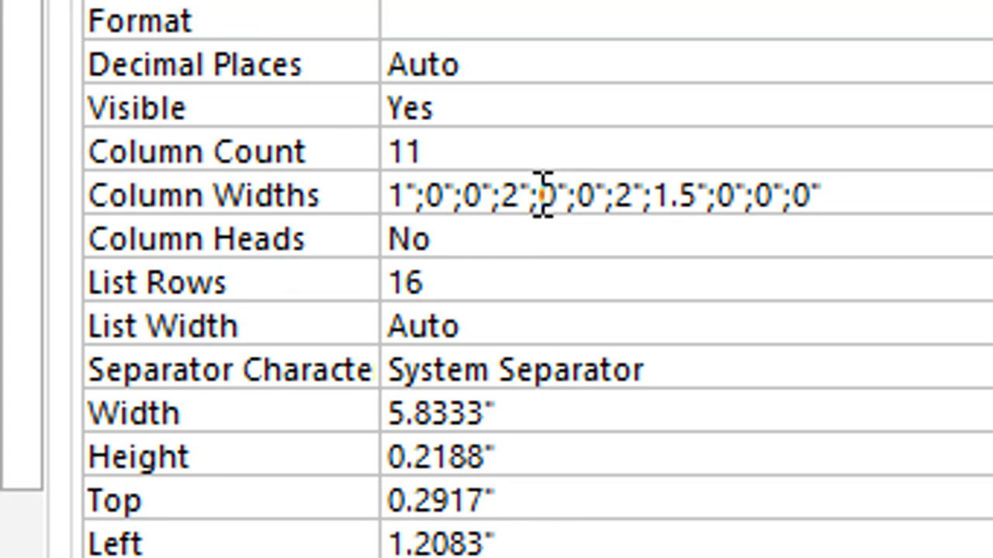
pyautogui.click(540, 193)
pyautogui.click(574, 194)
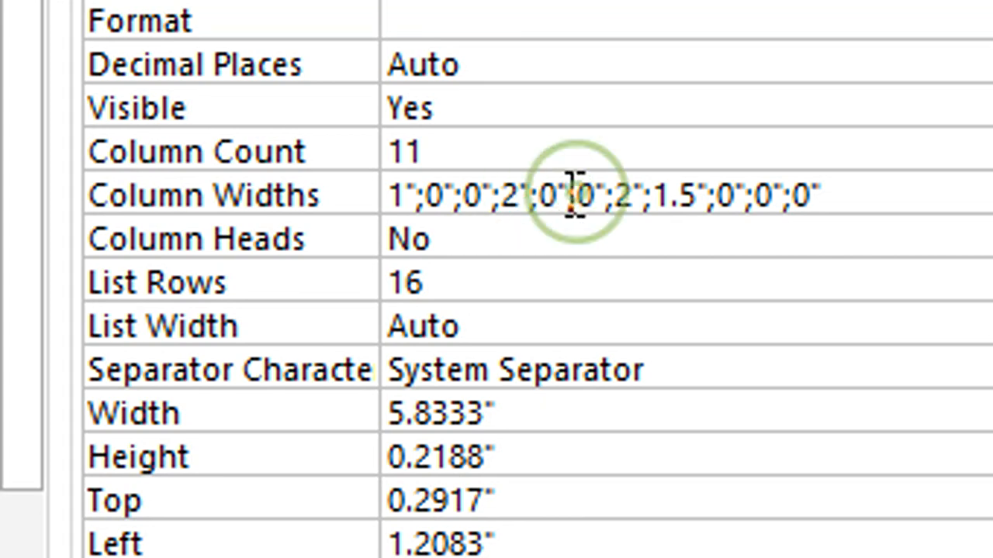
pyautogui.click(654, 194)
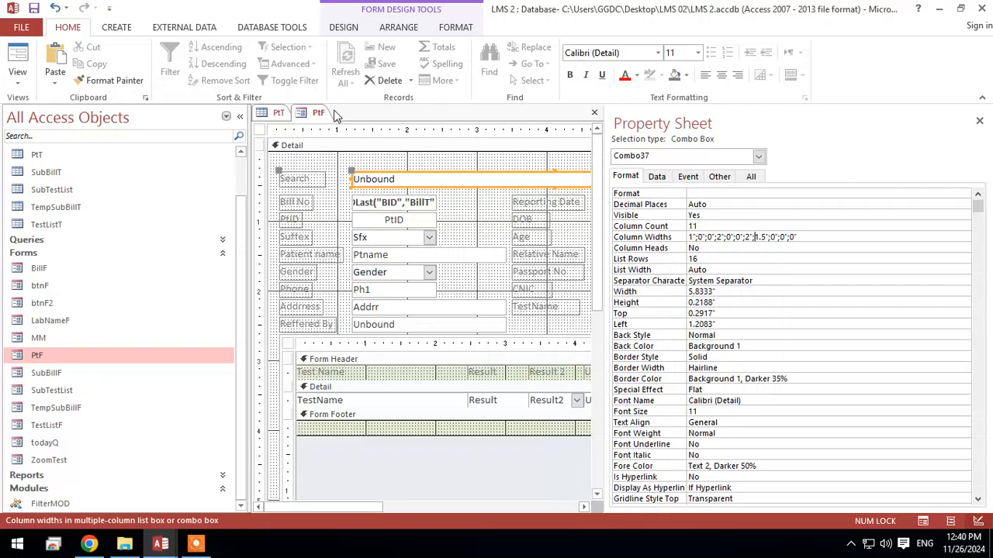
# Test the PtF search box in Form View with "a", and clear the search text
pyautogui.rightClick(306, 109)
pyautogui.rightClick(320, 111)
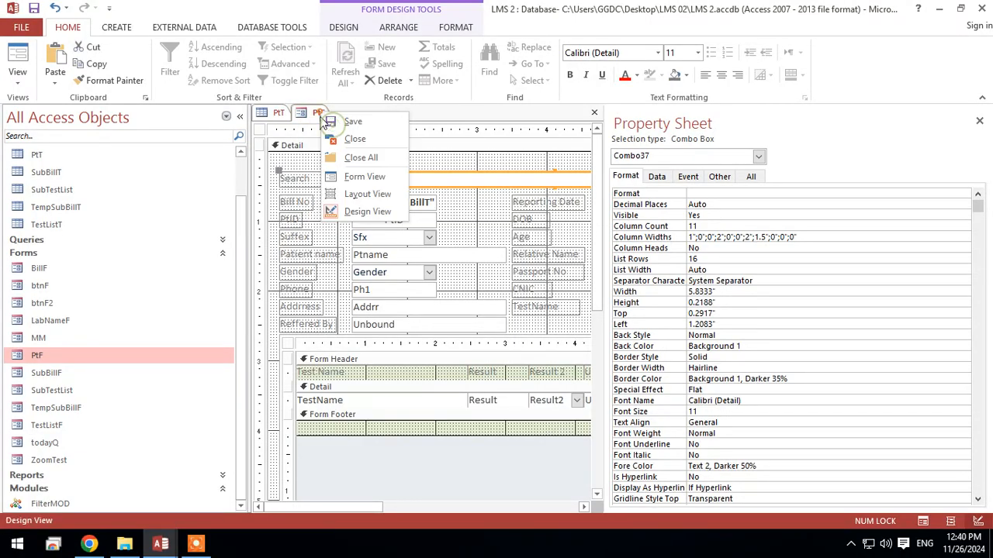
pyautogui.click(362, 178)
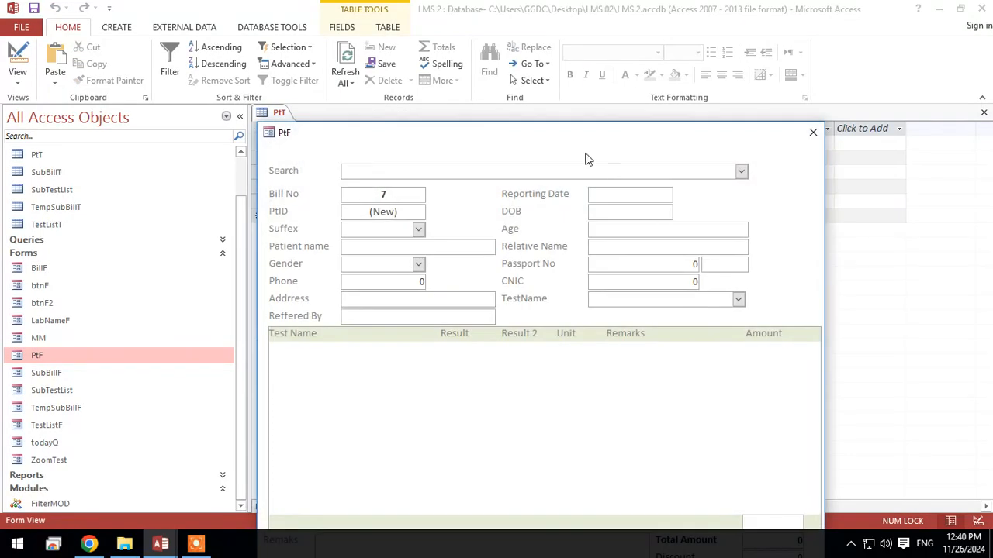
pyautogui.click(554, 133)
pyautogui.write('a')
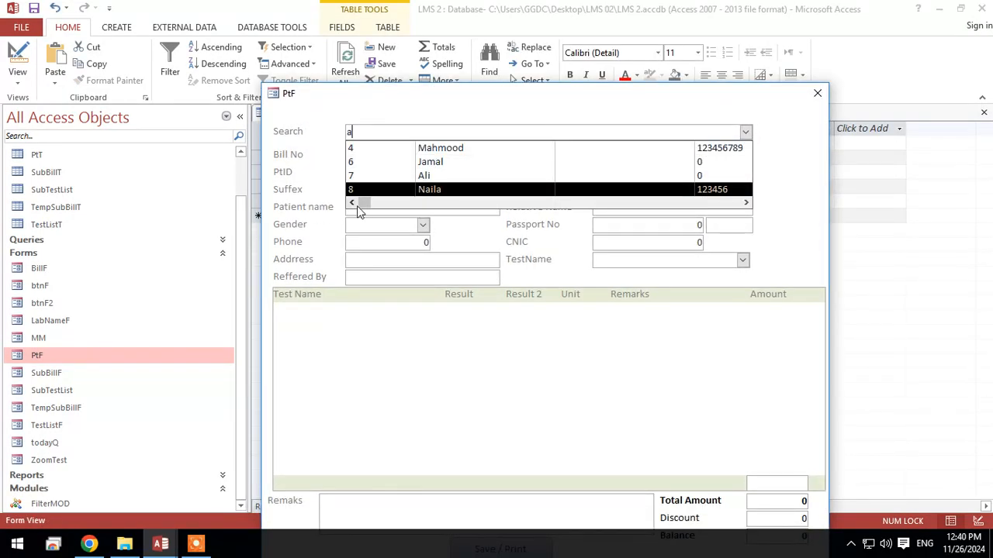
pyautogui.moveTo(362, 203)
pyautogui.mouseDown()
pyautogui.moveTo(508, 204)
pyautogui.moveTo(354, 201)
pyautogui.mouseUp()
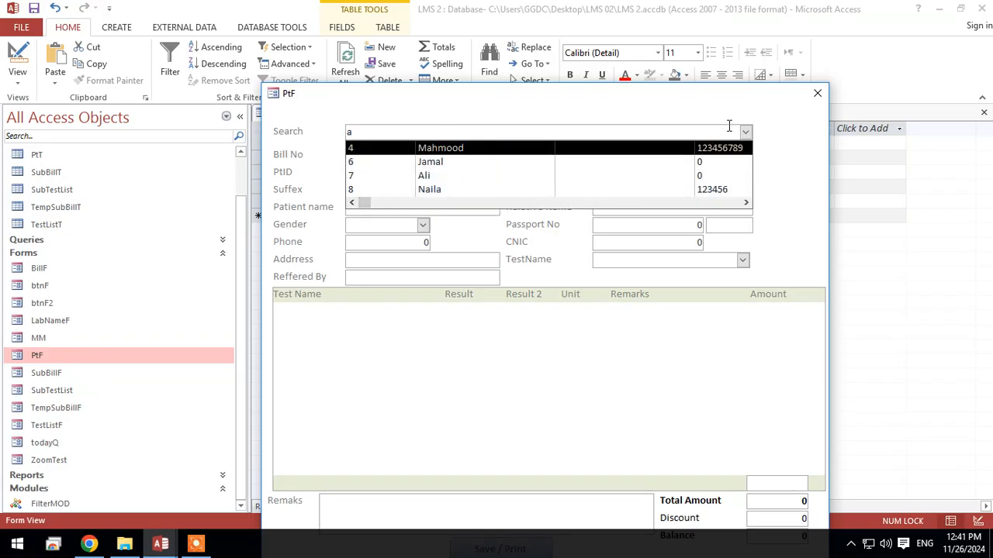
pyautogui.rightClick(476, 96)
pyautogui.click(487, 98)
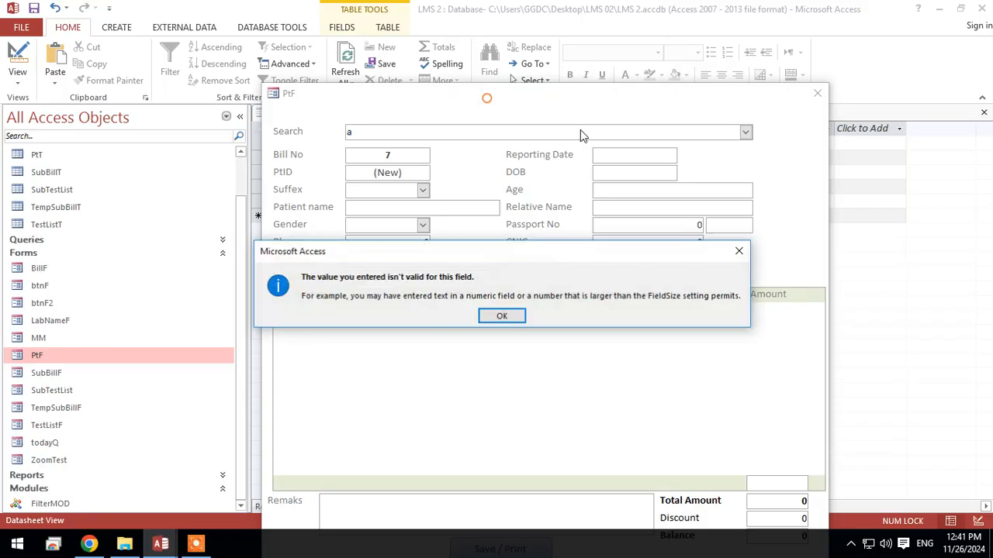
pyautogui.click(502, 314)
pyautogui.press('BackSpace')
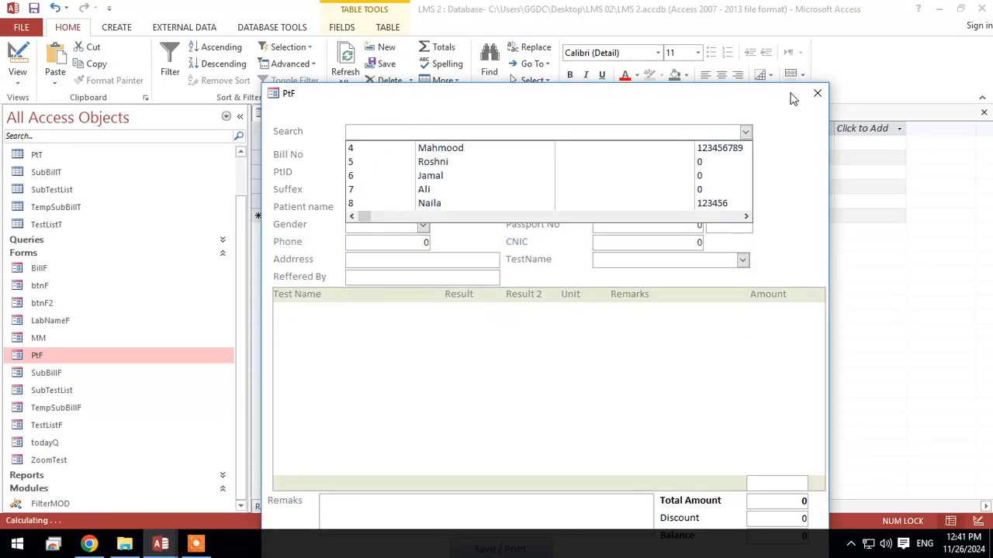
# Close PtF, enter a relative's name in RelName for the first PtT record, and save the table
pyautogui.click(817, 93)
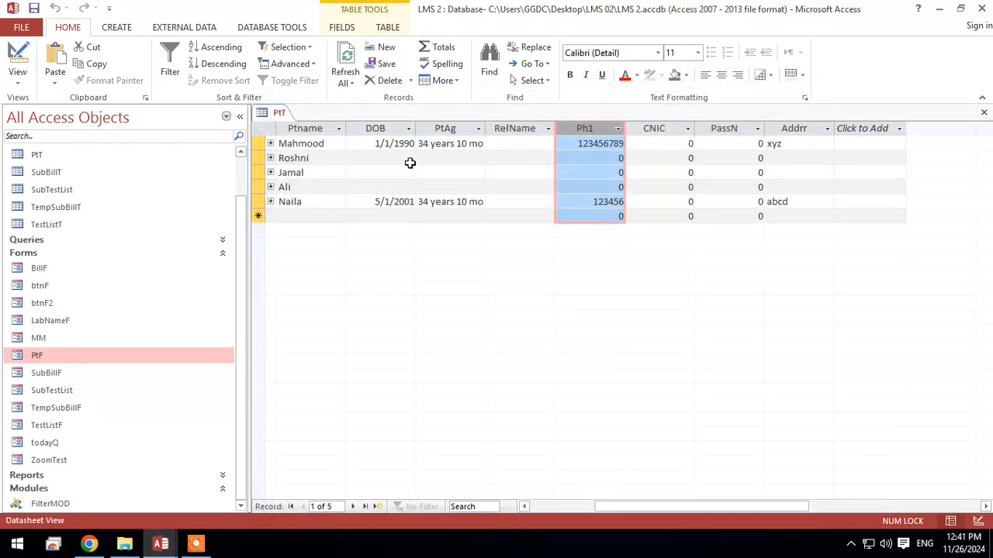
pyautogui.click(521, 145)
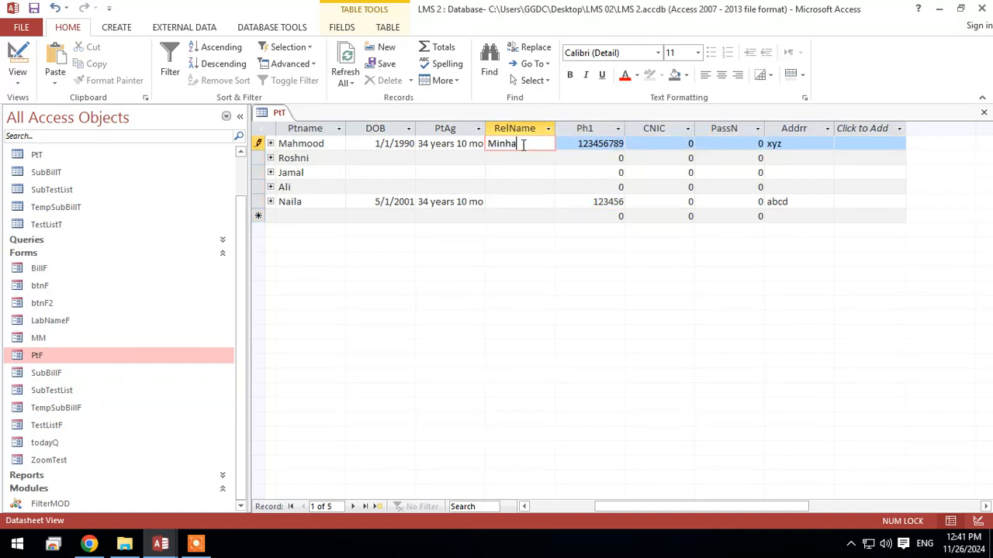
pyautogui.hotkey('ctrl', 's')
# Open PtF, search for "a", and compare the listed columns with the records in the PtT table
pyautogui.doubleClick(67, 355)
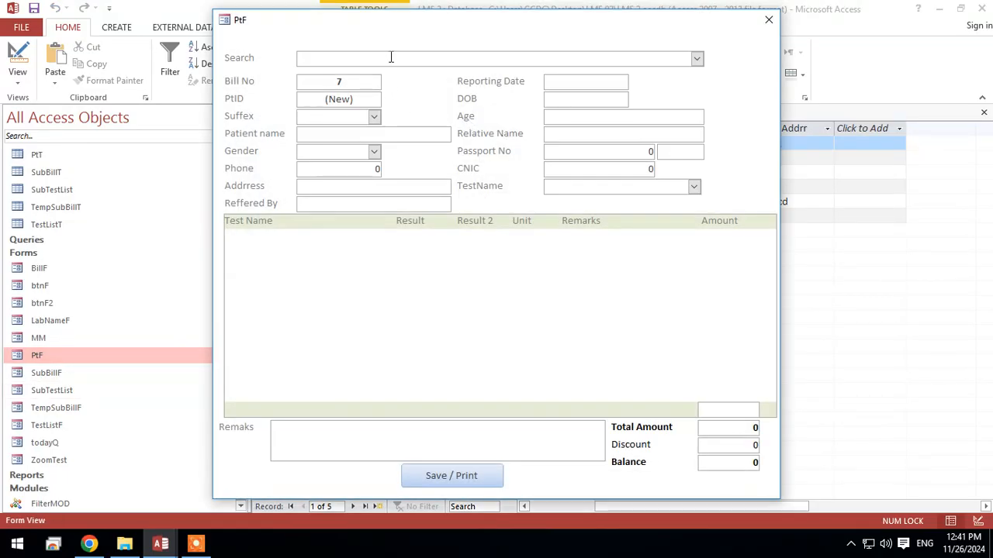
pyautogui.click(390, 57)
pyautogui.write('a')
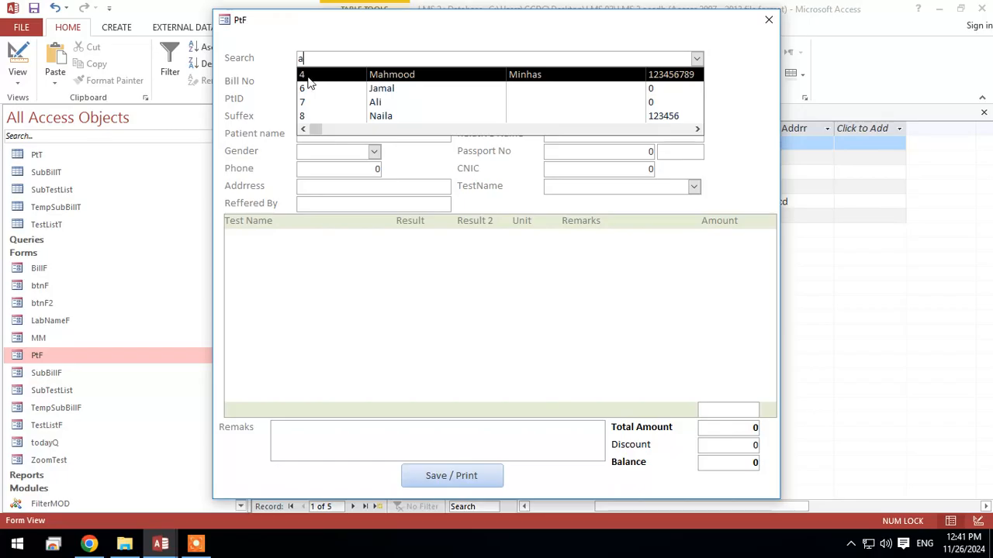
pyautogui.moveTo(344, 28); pyautogui.dragTo(344, 501)
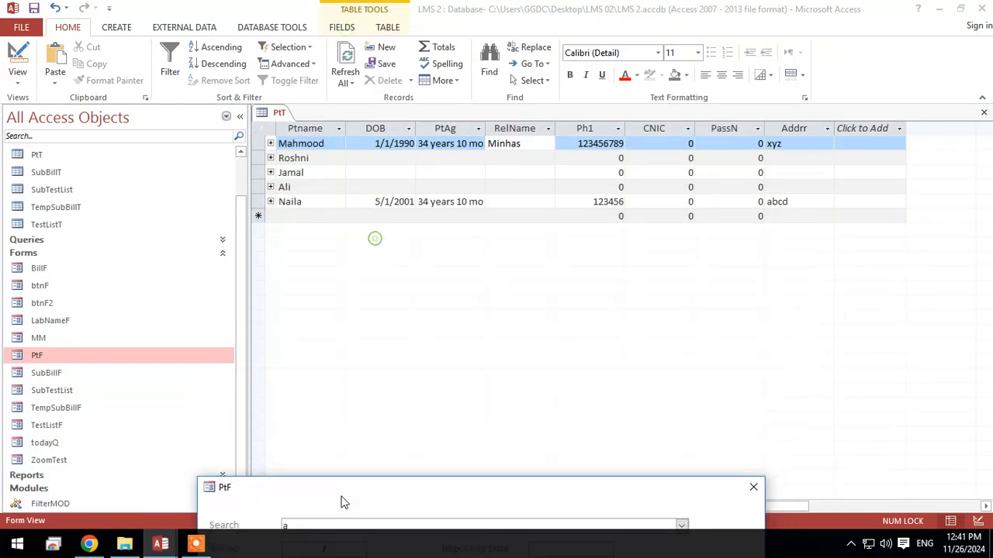
pyautogui.click(793, 506)
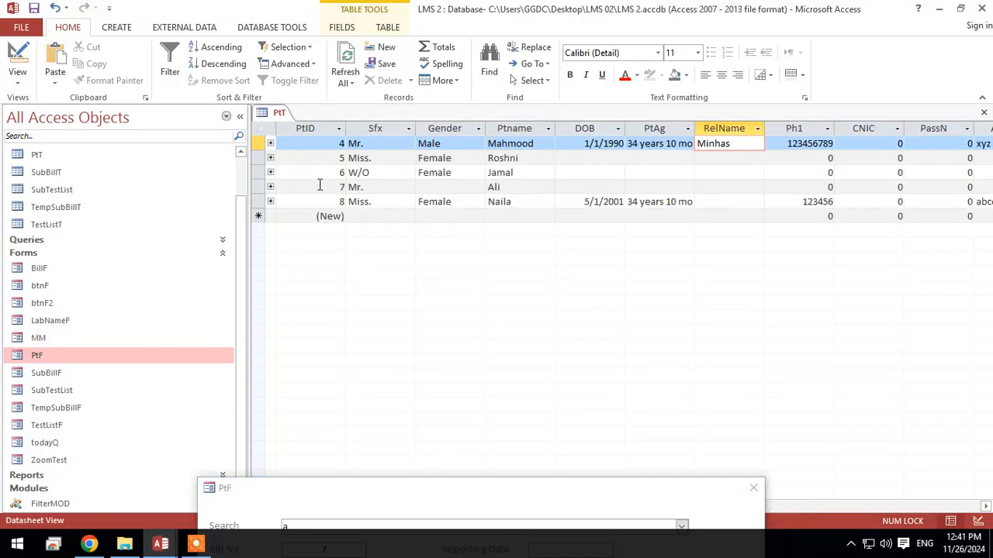
pyautogui.click(341, 141)
# Bring PtF back into view, search for "a" again, and examine the columns of the result list
pyautogui.moveTo(370, 490); pyautogui.dragTo(380, 83)
pyautogui.doubleClick(316, 111)
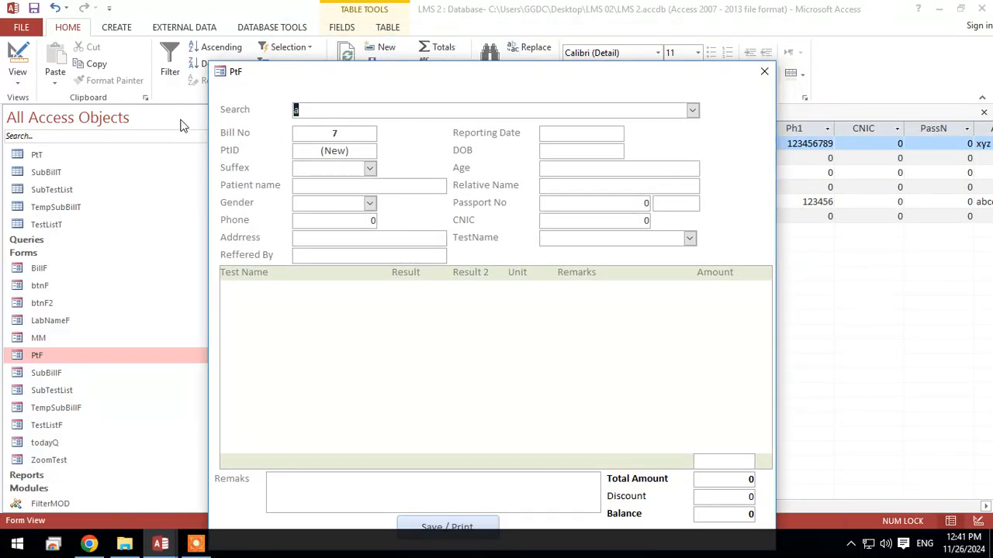
pyautogui.write('a')
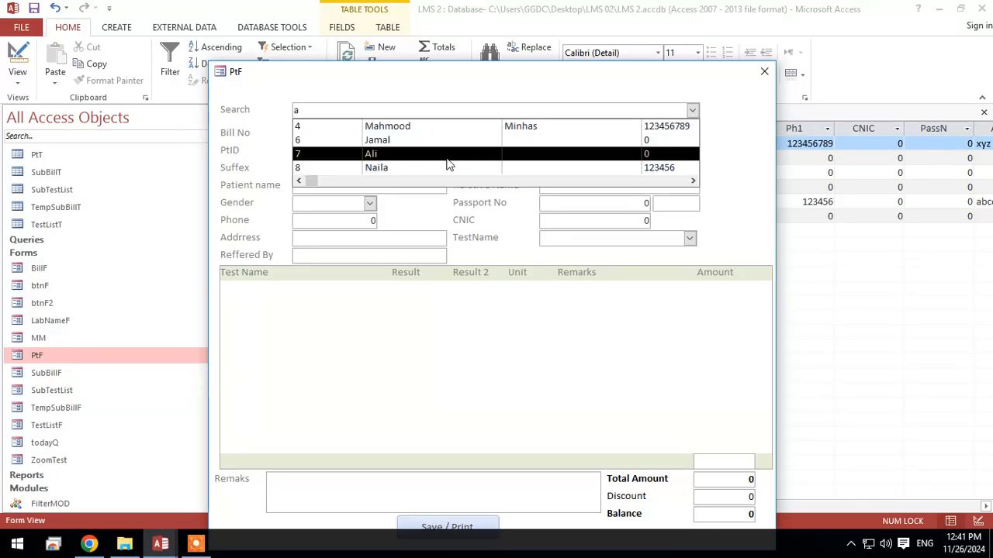
pyautogui.moveTo(310, 182)
pyautogui.mouseDown()
pyautogui.moveTo(343, 181)
pyautogui.moveTo(299, 181)
pyautogui.moveTo(328, 180)
pyautogui.moveTo(310, 181)
pyautogui.mouseUp()
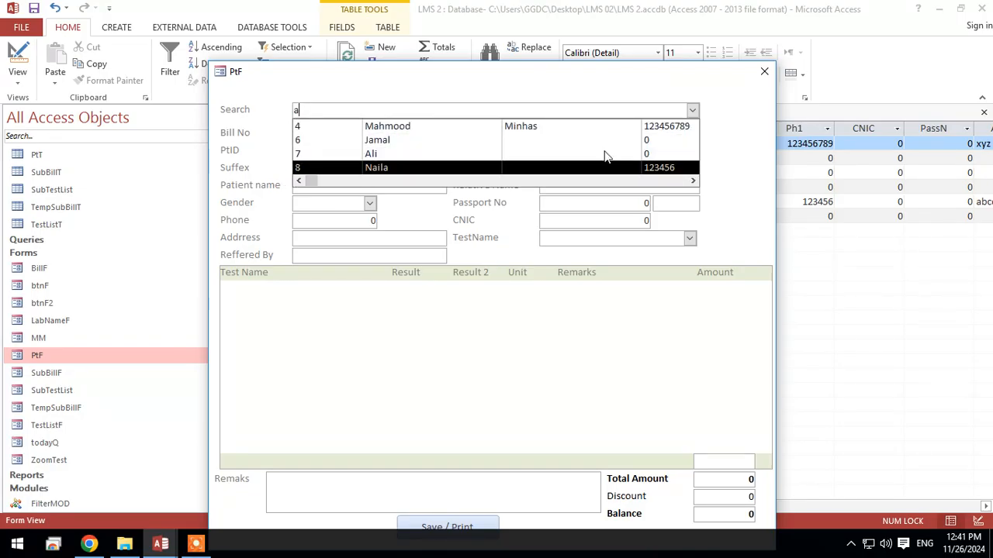
pyautogui.moveTo(311, 181)
pyautogui.mouseDown()
pyautogui.moveTo(443, 181)
pyautogui.moveTo(303, 179)
pyautogui.moveTo(771, 228)
pyautogui.moveTo(312, 195)
pyautogui.moveTo(342, 180)
pyautogui.moveTo(361, 187)
pyautogui.moveTo(257, 193)
pyautogui.moveTo(308, 188)
pyautogui.mouseUp()
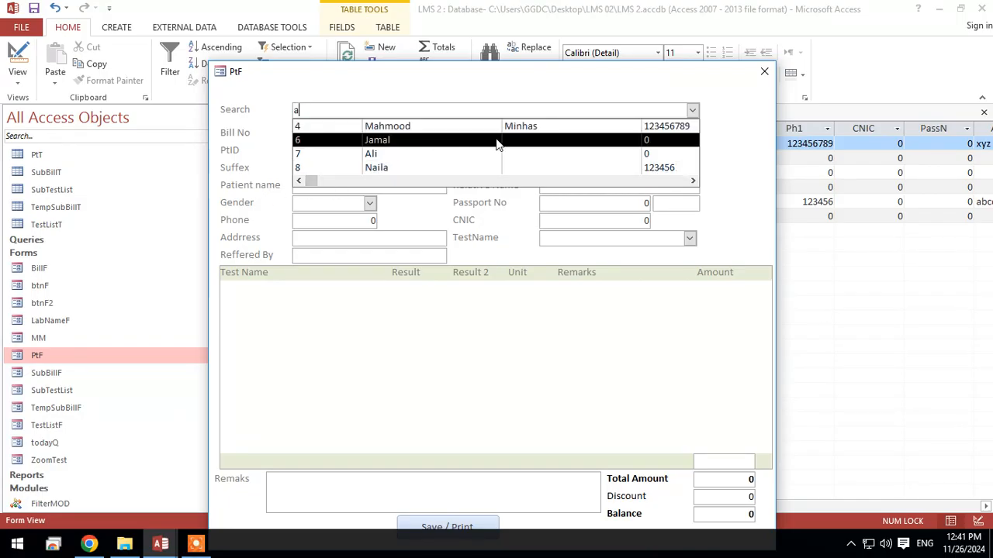
# Return PtF to Design View and set the relative name column's width in Combo37's Column Widths to 1.5"
pyautogui.rightClick(534, 81)
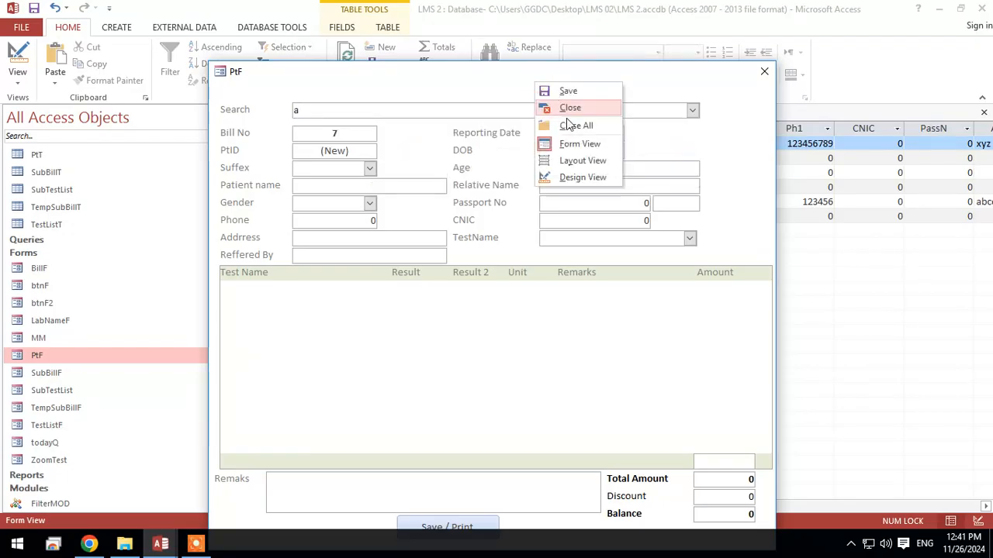
pyautogui.click(479, 89)
pyautogui.rightClick(478, 88)
pyautogui.click(511, 127)
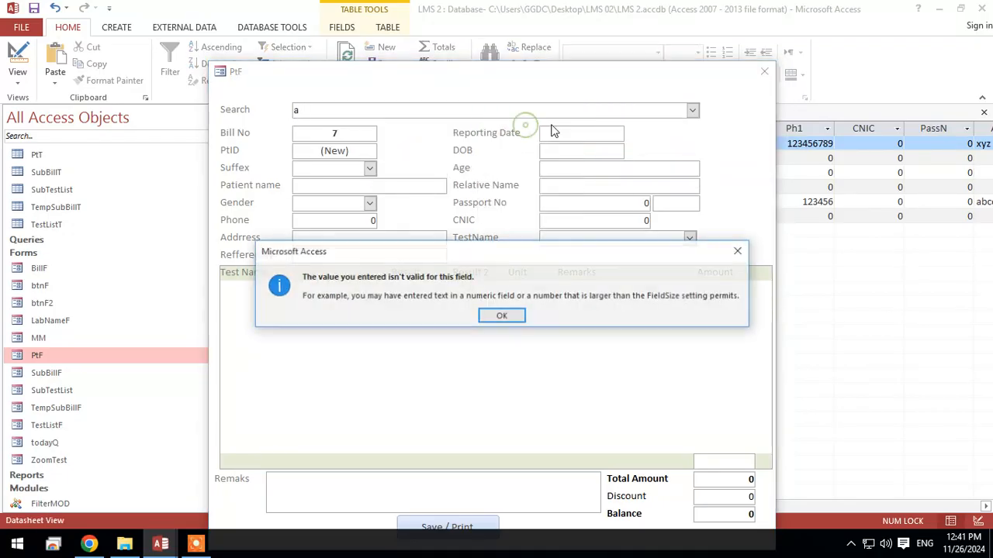
pyautogui.click(501, 318)
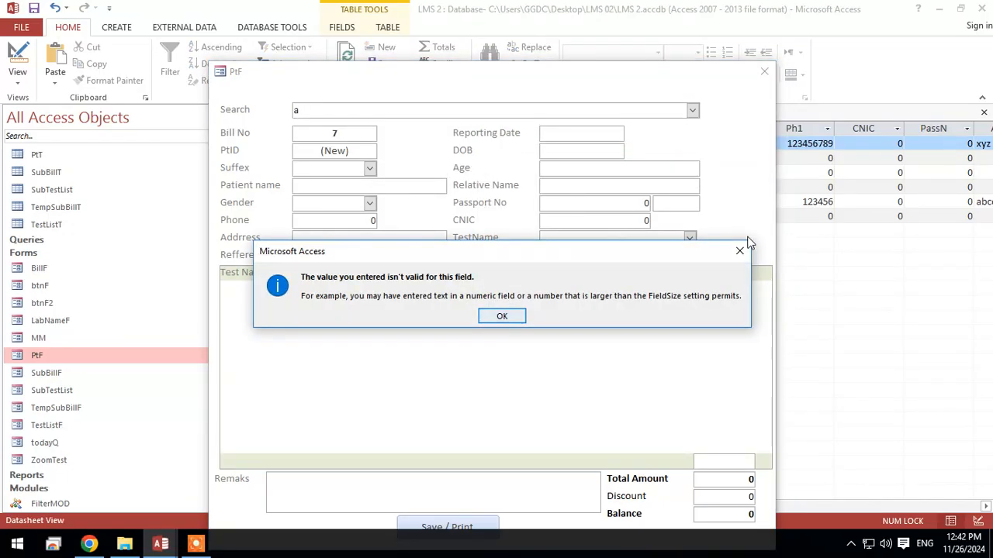
pyautogui.click(476, 316)
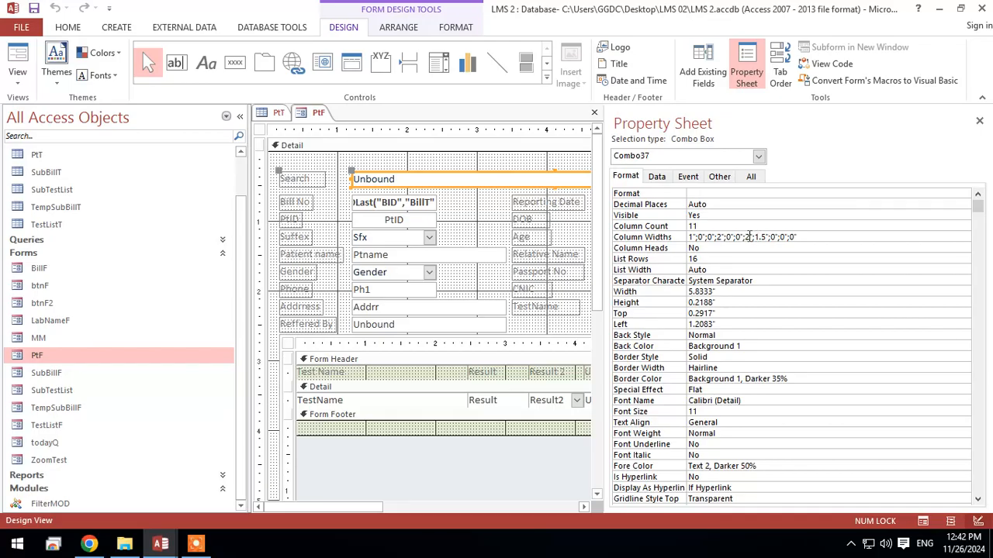
pyautogui.click(747, 238)
pyautogui.write('1.5')
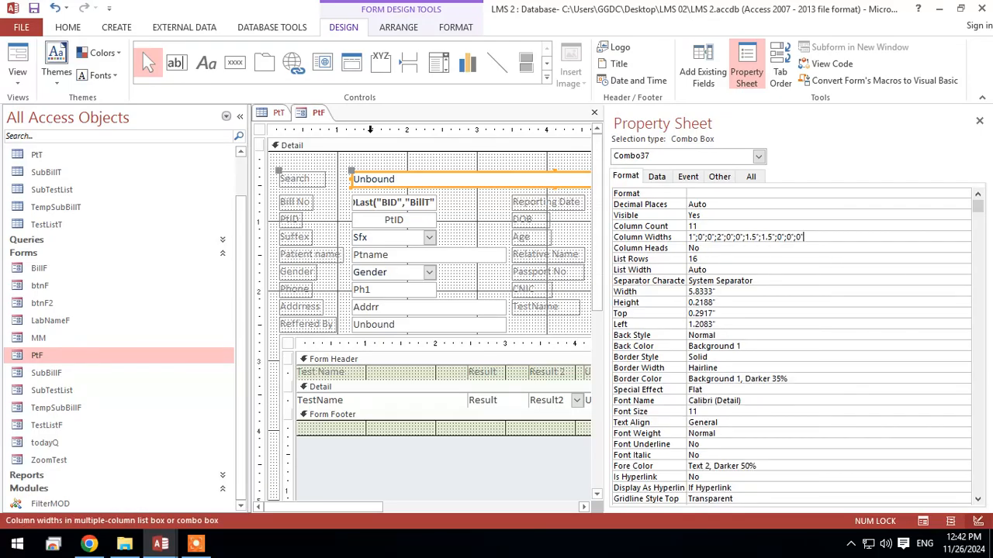
# Show PtF in Form View, search for "a", and check how the result columns fit the list width
pyautogui.rightClick(318, 113)
pyautogui.click(356, 179)
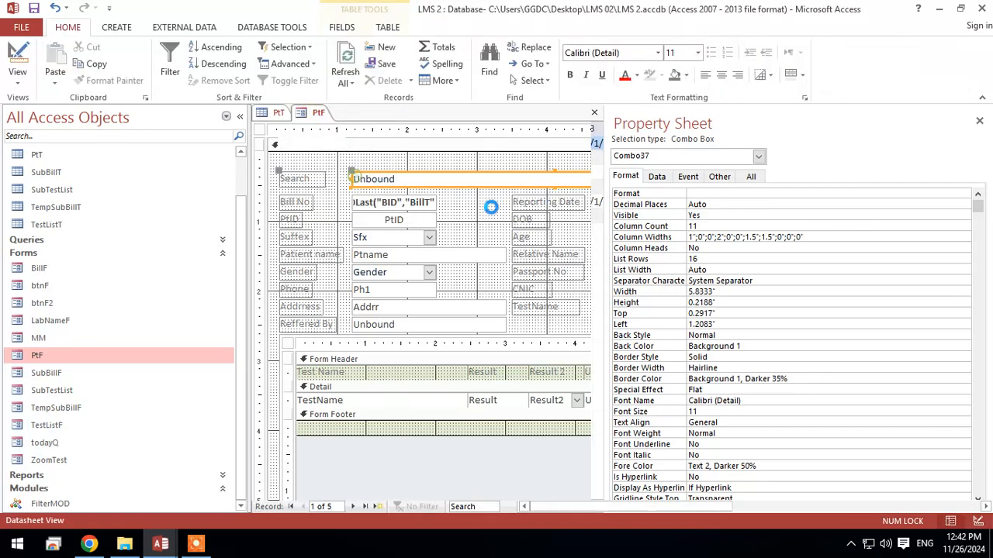
pyautogui.write('a')
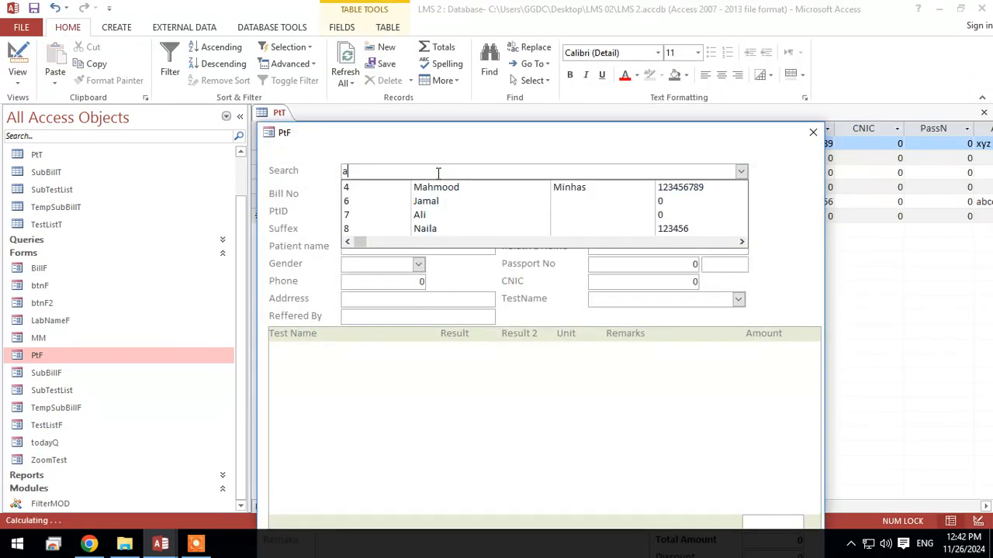
pyautogui.moveTo(360, 242)
pyautogui.mouseDown()
pyautogui.moveTo(423, 248)
pyautogui.moveTo(348, 244)
pyautogui.mouseUp()
pyautogui.moveTo(426, 137); pyautogui.dragTo(446, 98)
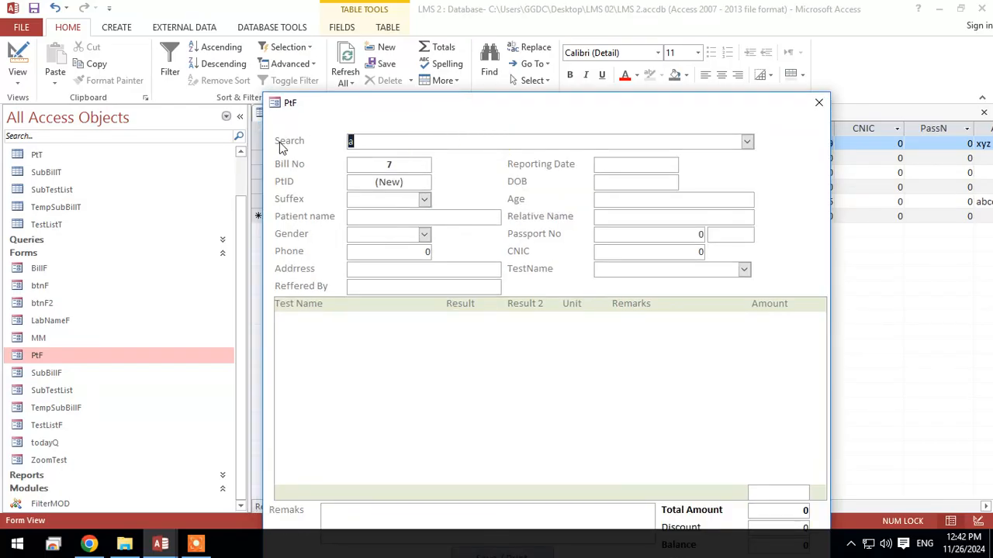
pyautogui.write('a')
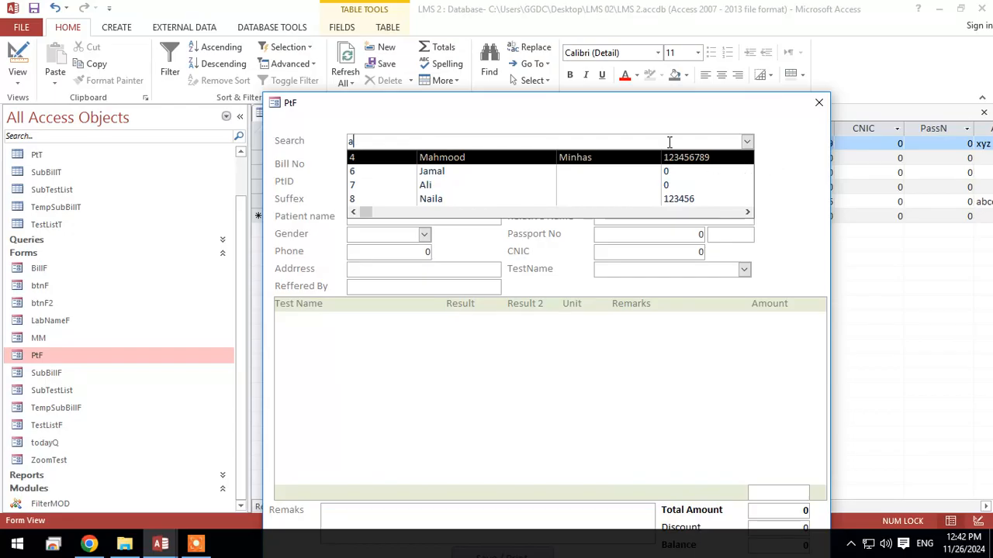
# Return PtF to Design View and set the phone column's width in Combo37's Column Widths to 1.2"
pyautogui.rightClick(646, 130)
pyautogui.click(686, 172)
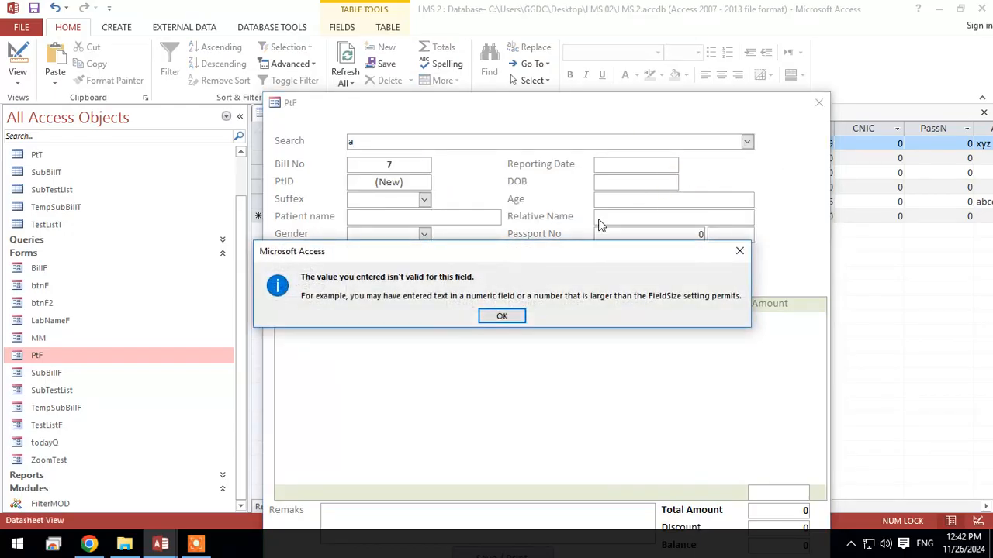
pyautogui.click(502, 316)
pyautogui.click(482, 318)
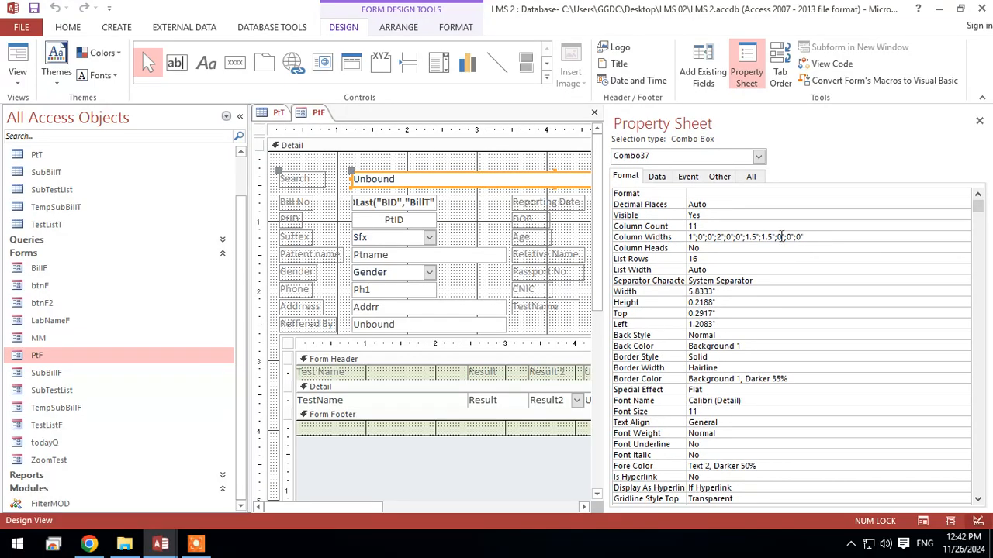
pyautogui.click(770, 238)
pyautogui.write('2')
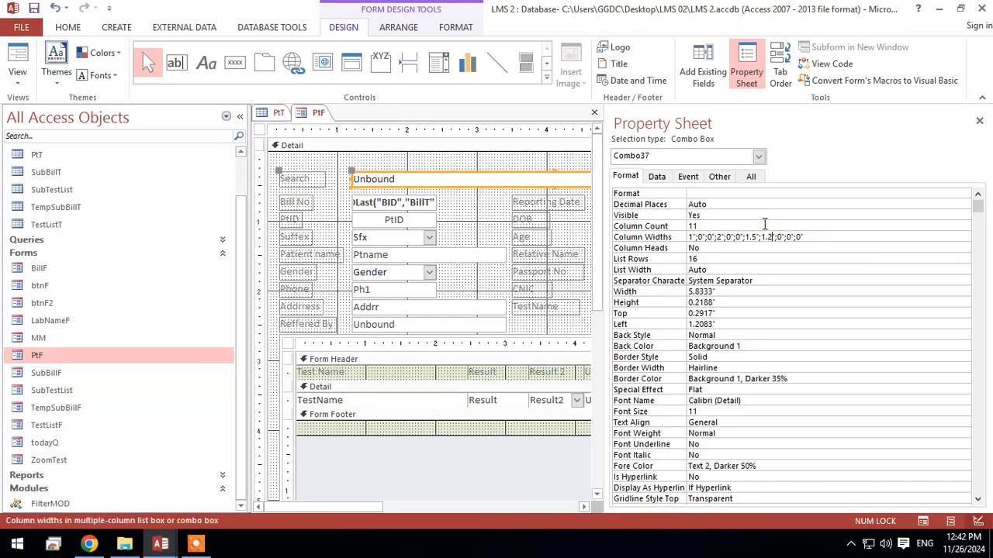
pyautogui.click(809, 270)
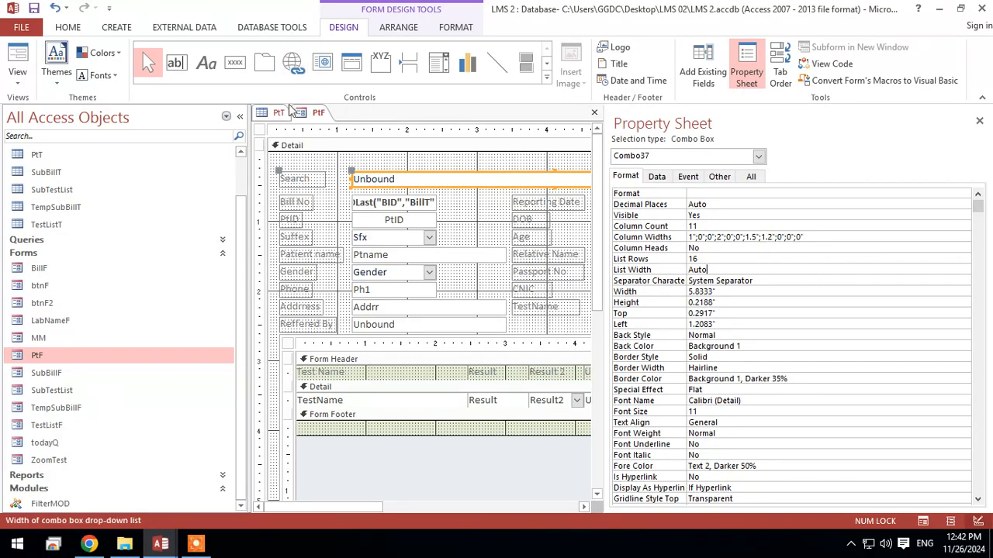
# Test PtF in Form View by searching for "a" and choosing the patient with ID 6
pyautogui.rightClick(307, 113)
pyautogui.click(392, 165)
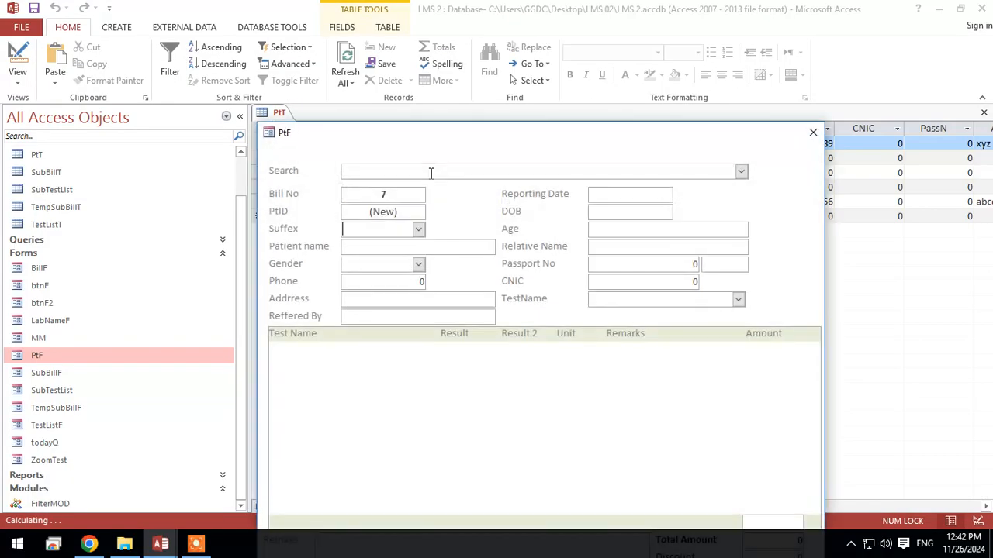
pyautogui.write('a')
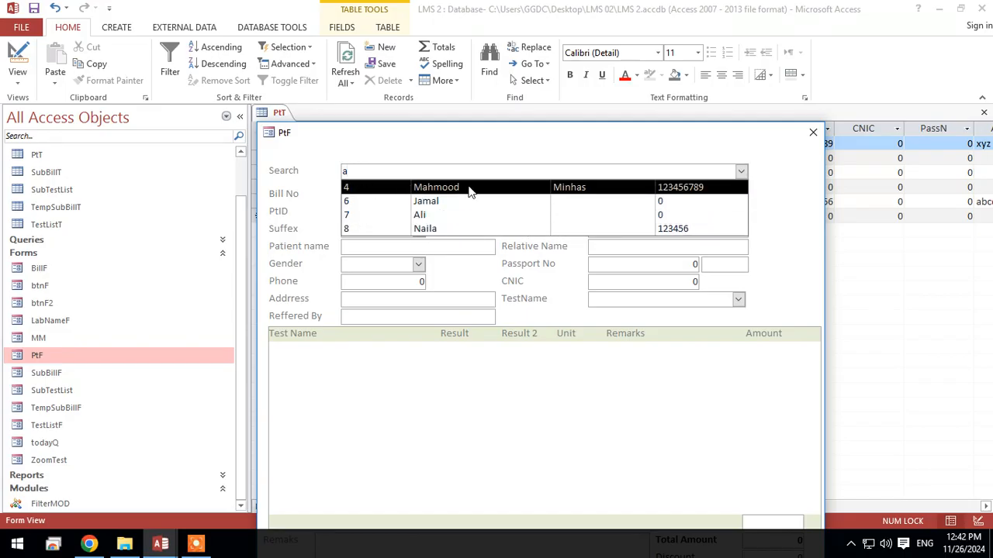
pyautogui.click(380, 201)
# Inspect Combo37 in Design View, return PtF to Form View, search for a patient's first name, and choose the matching record
pyautogui.rightClick(594, 145)
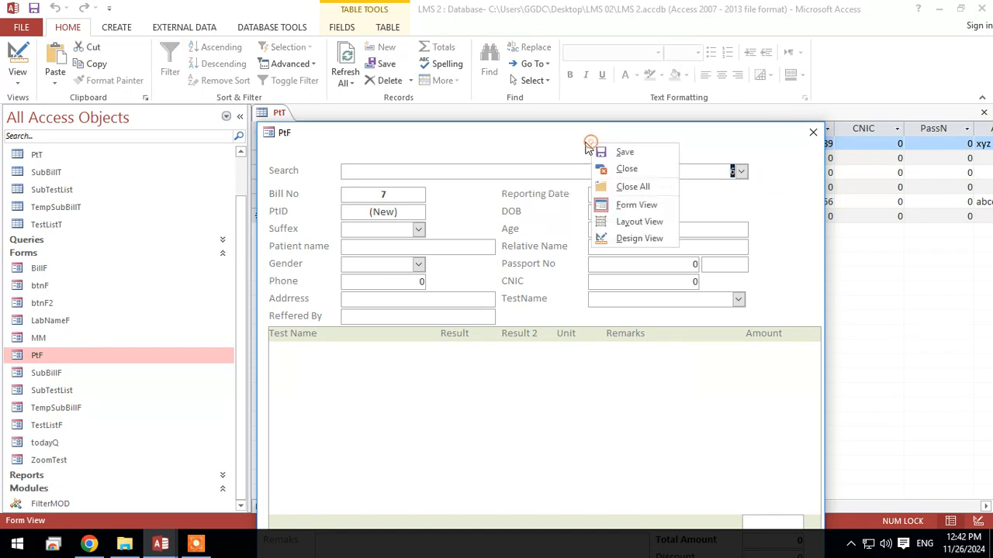
pyautogui.click(639, 239)
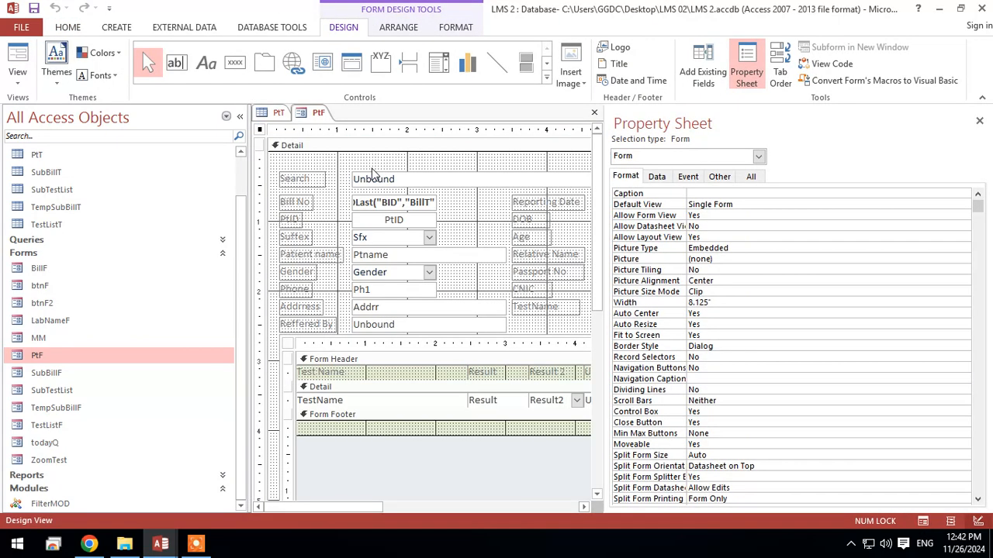
pyautogui.click(396, 180)
pyautogui.click(17, 69)
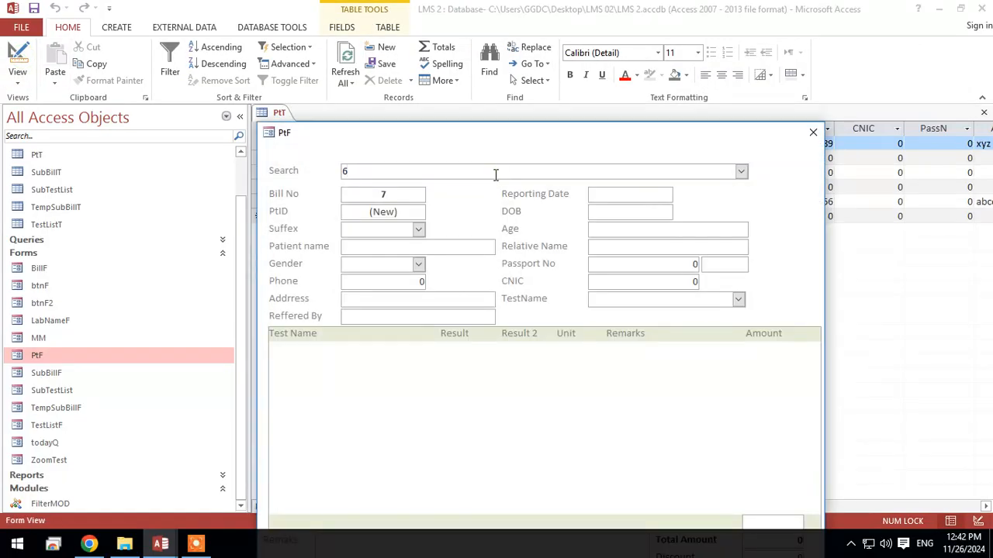
pyautogui.click(495, 173)
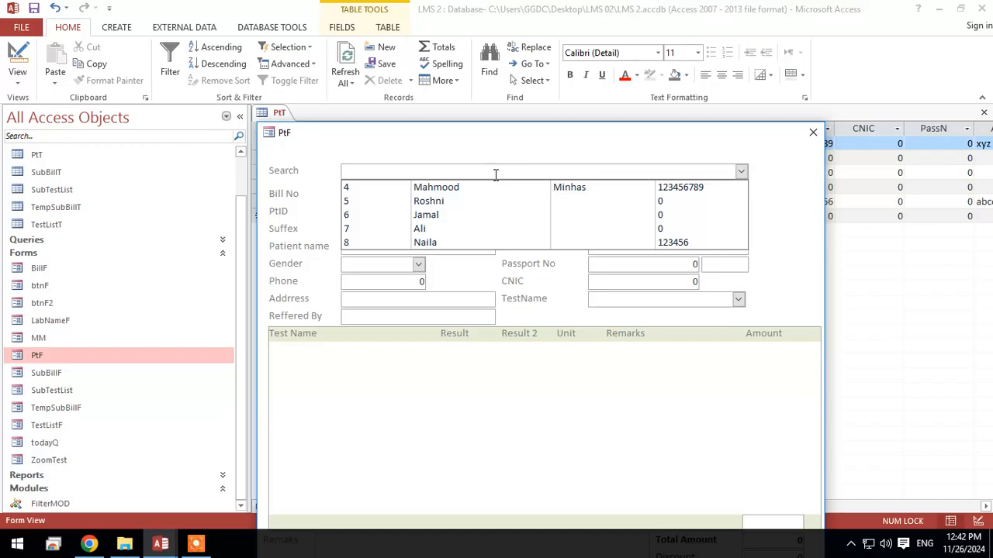
pyautogui.write('jamal')
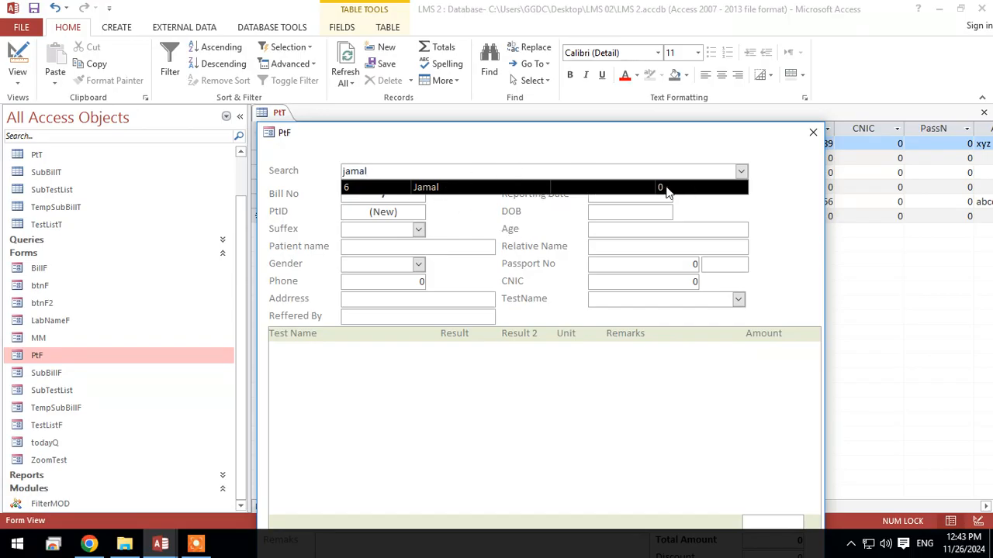
pyautogui.click(436, 188)
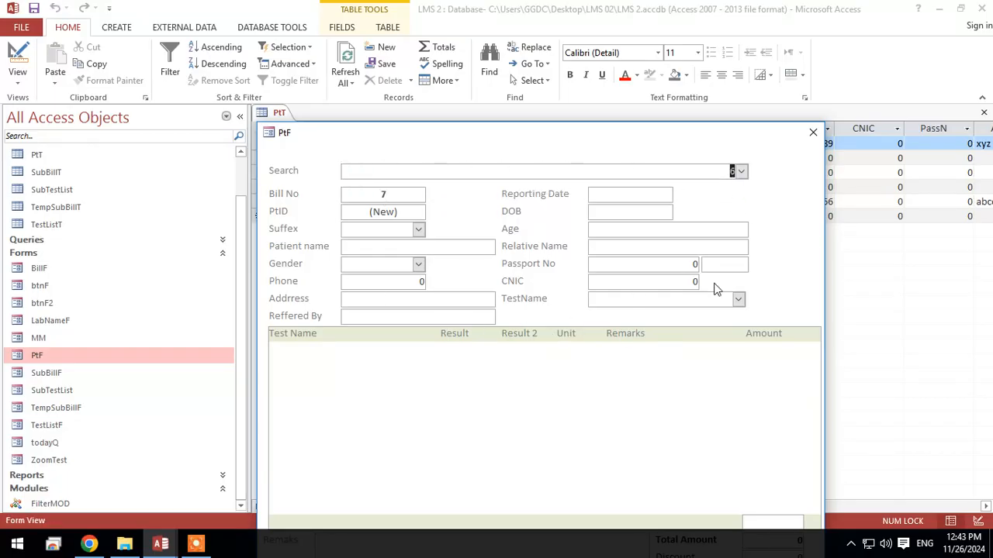
# Create an On Click event procedure for Combo37 on PtF with Code Builder
pyautogui.rightClick(584, 155)
pyautogui.click(599, 190)
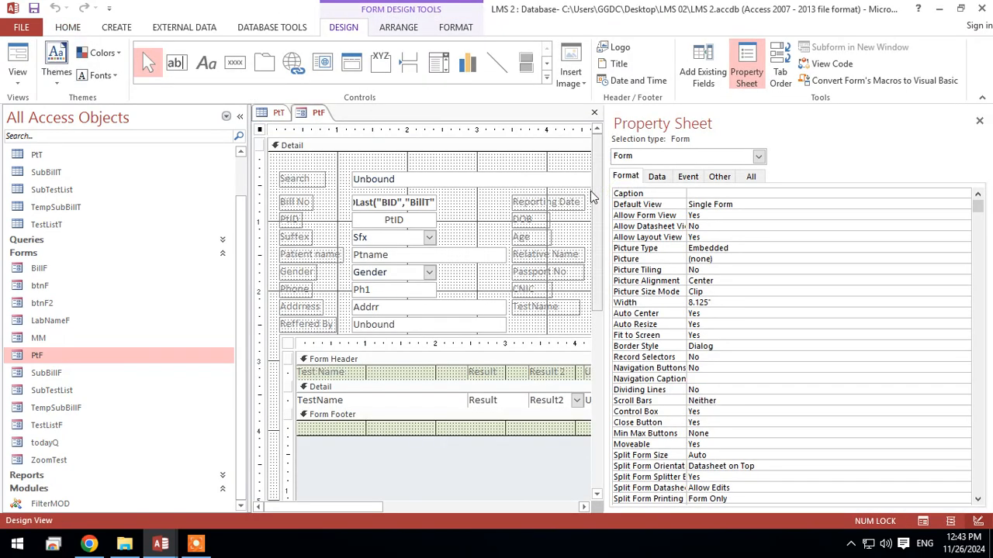
pyautogui.click(496, 187)
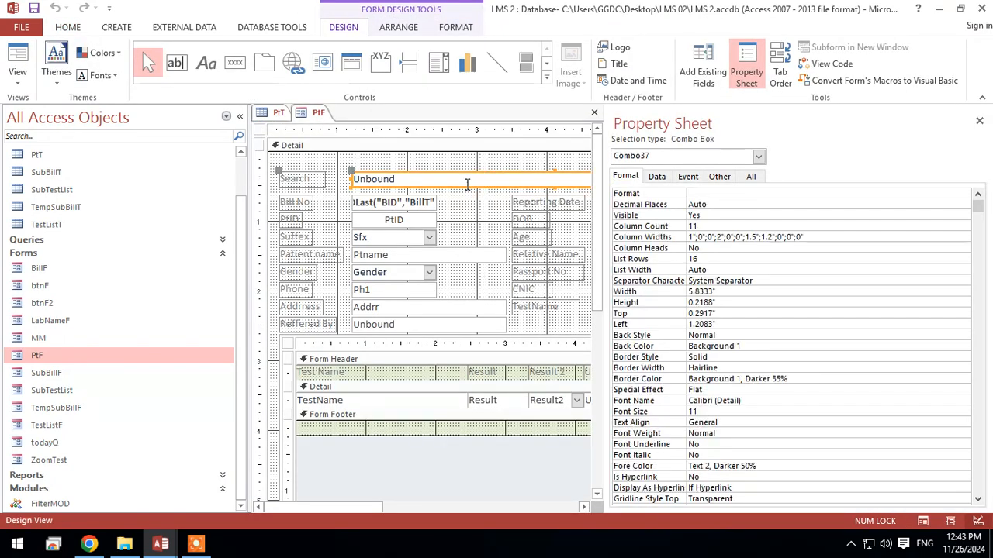
pyautogui.click(702, 177)
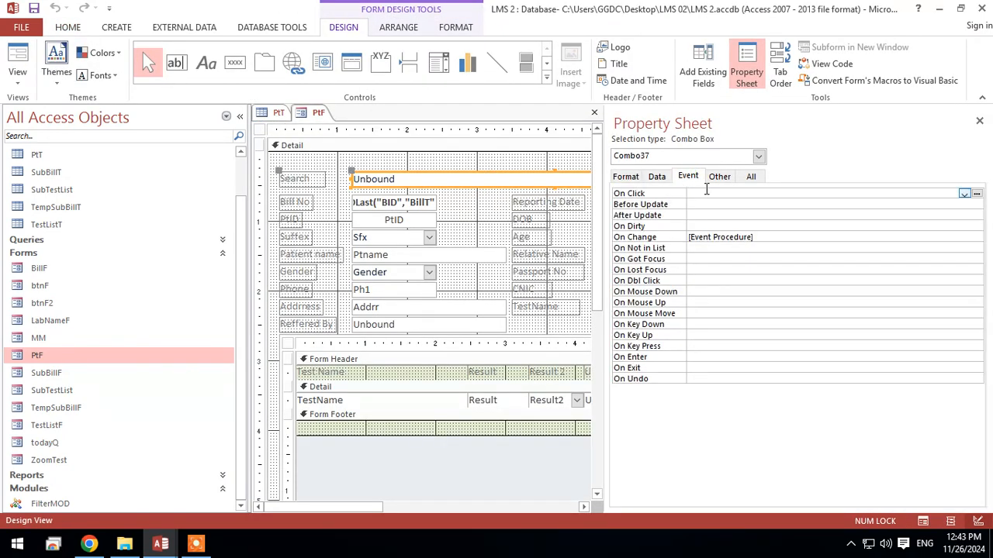
pyautogui.click(708, 191)
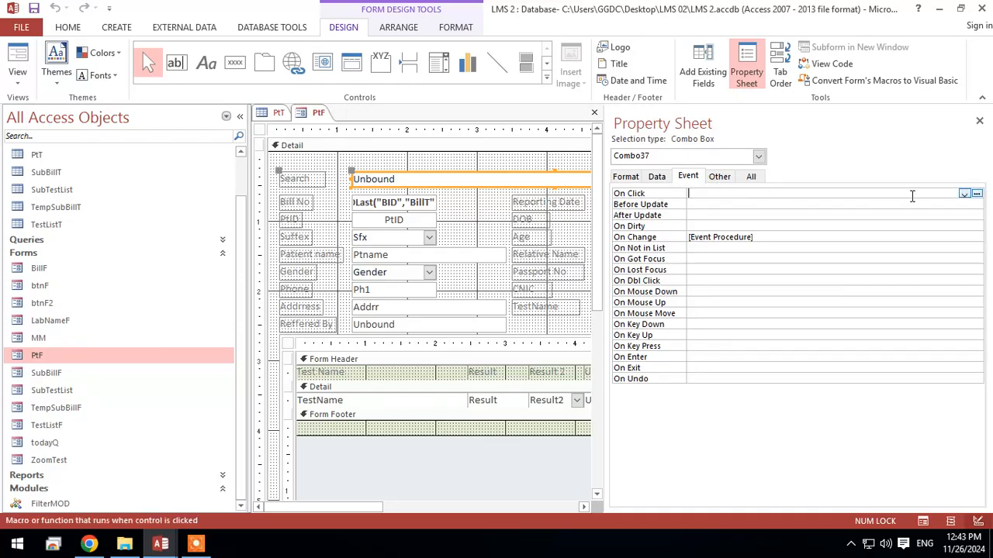
pyautogui.click(976, 193)
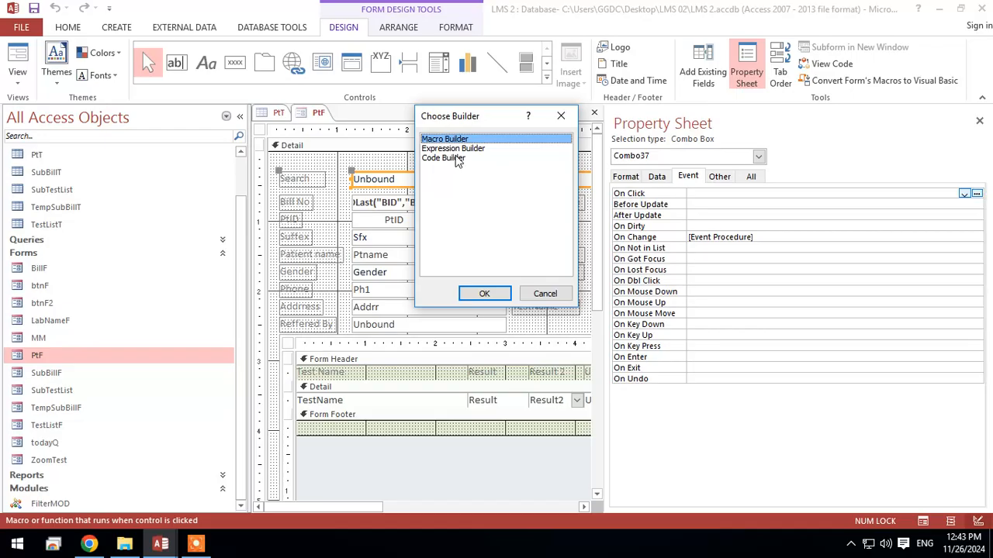
pyautogui.click(457, 158)
pyautogui.click(487, 294)
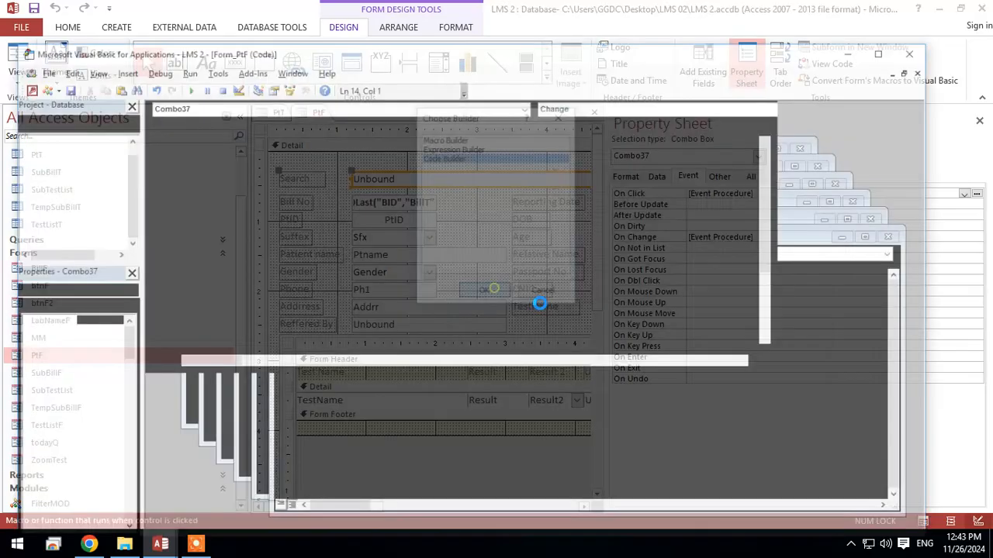
# Switch to the GGDCDB database and copy the Me.Filter and Me.FilterOn lines from FeeHistoryF's Combo37_Click code
pyautogui.moveTo(161, 543)
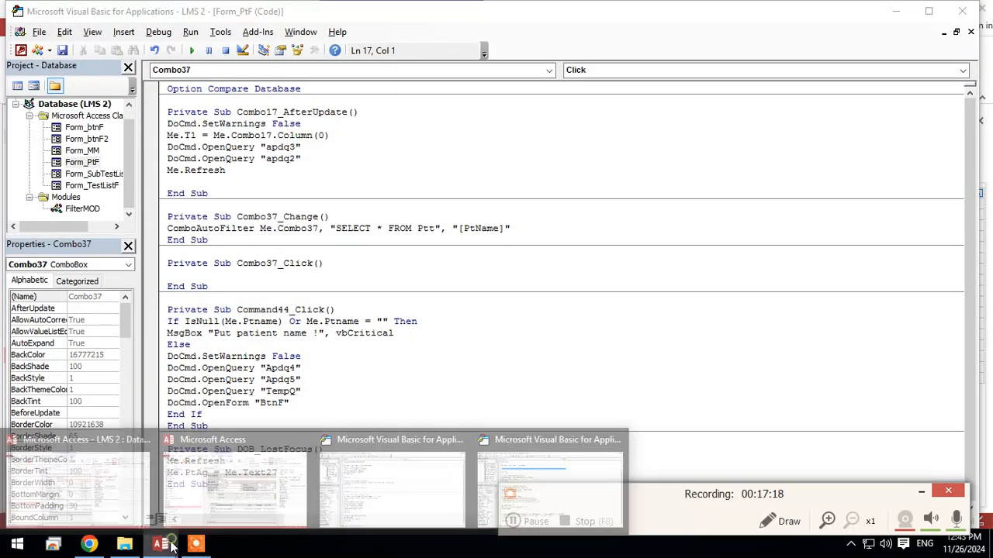
pyautogui.click(249, 491)
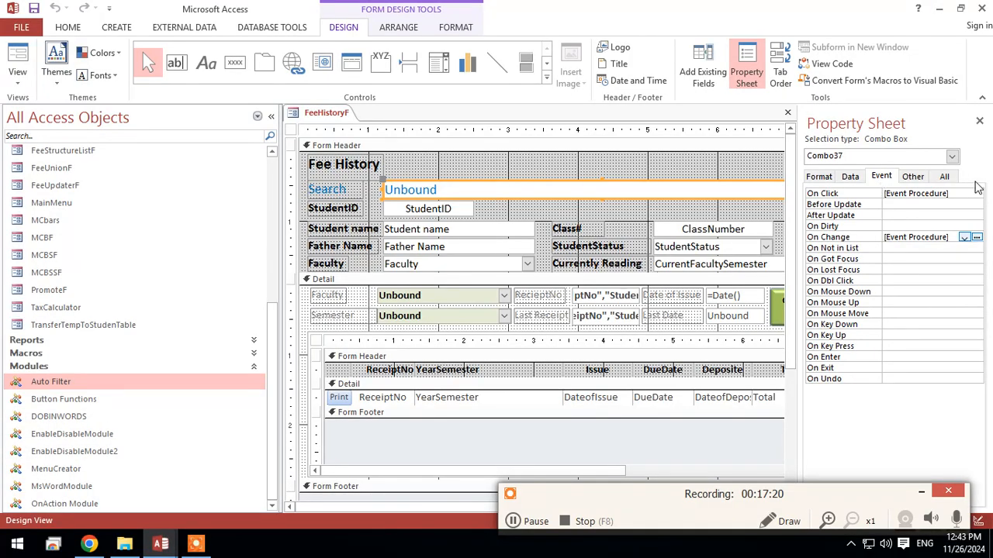
pyautogui.click(948, 194)
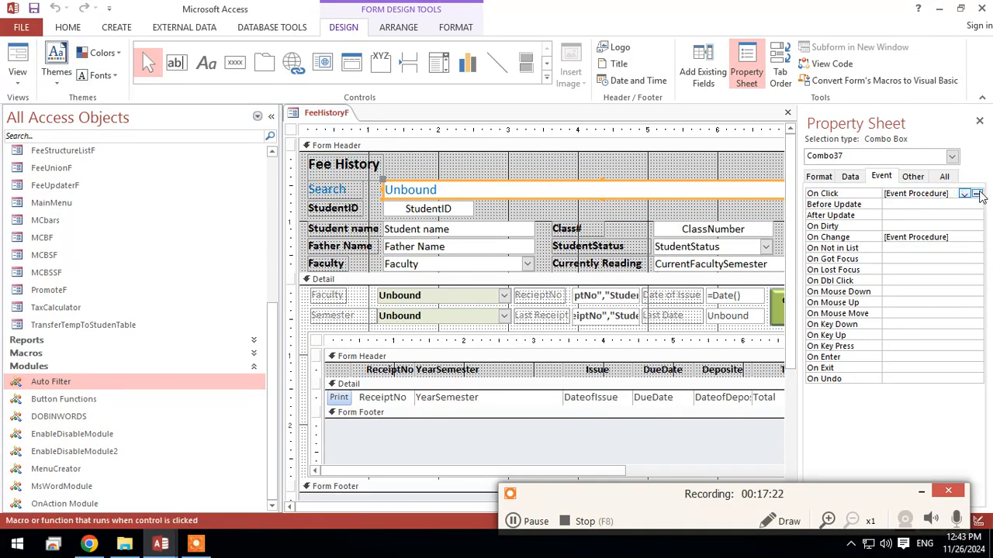
pyautogui.click(977, 193)
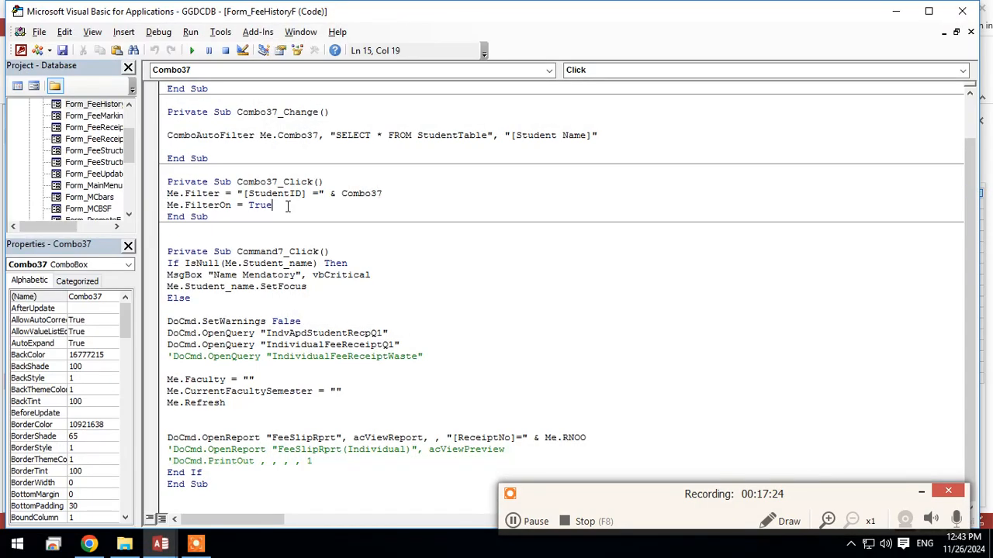
pyautogui.moveTo(287, 207); pyautogui.dragTo(172, 194)
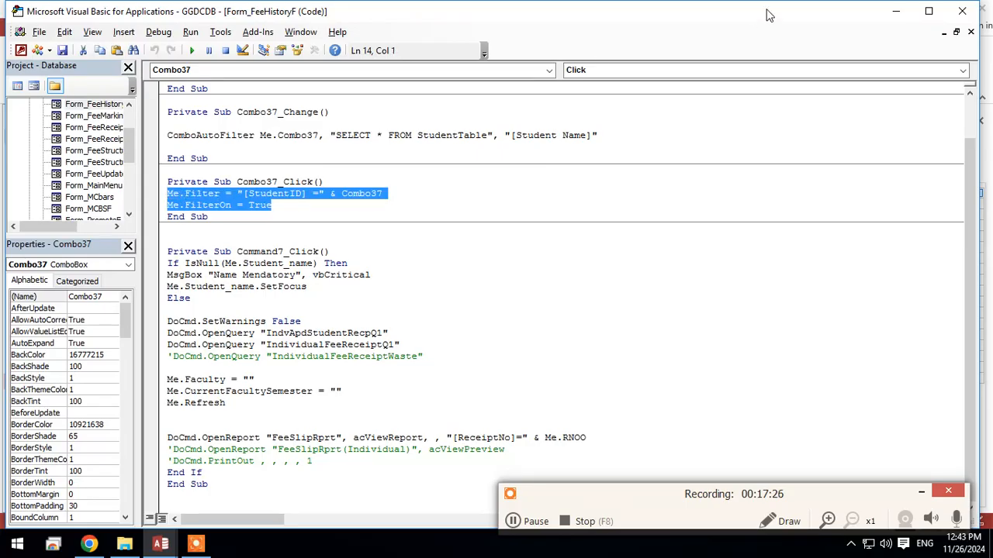
# Close the GGDCDB code window and close FeeHistoryF without saving its design changes
pyautogui.click(962, 11)
pyautogui.rightClick(328, 115)
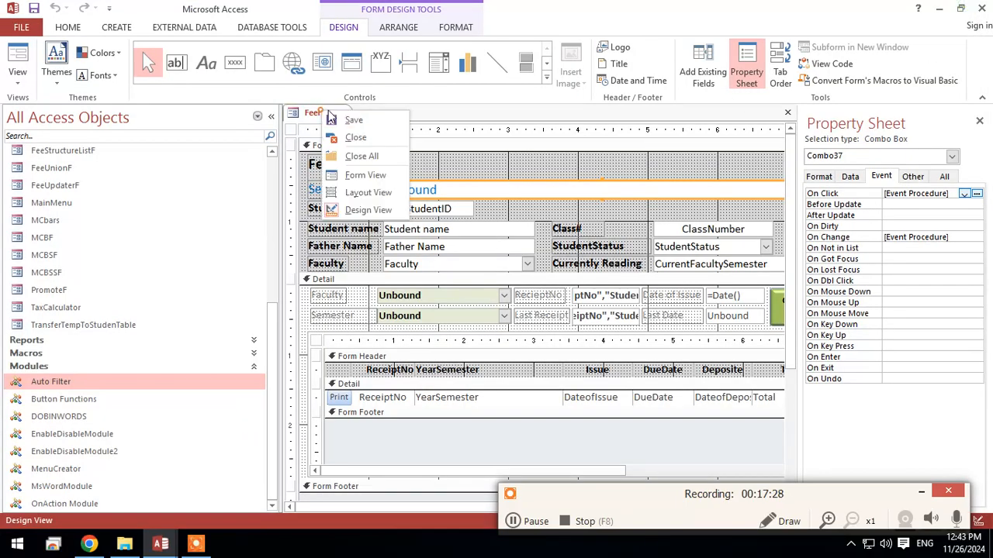
pyautogui.click(356, 138)
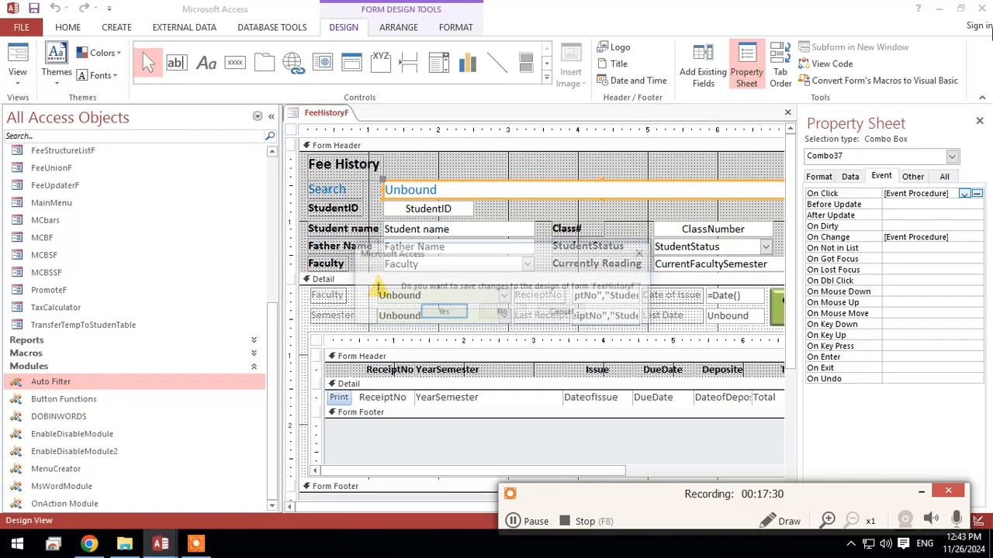
pyautogui.click(505, 317)
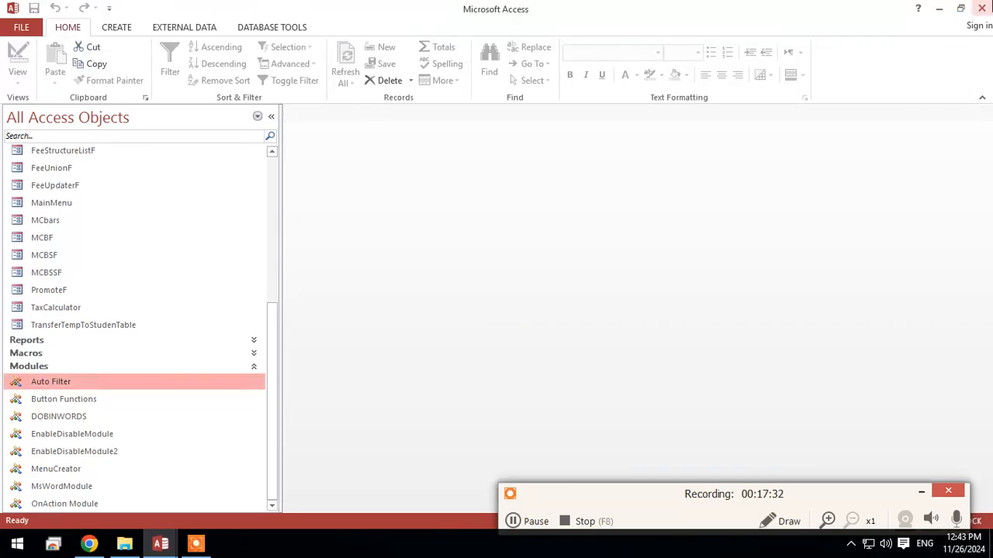
# Close the GGDCDB database, paste the filter lines into Combo37_Click of Form_PtF in LMS 2, and replace StudentID with ptid
pyautogui.click(982, 8)
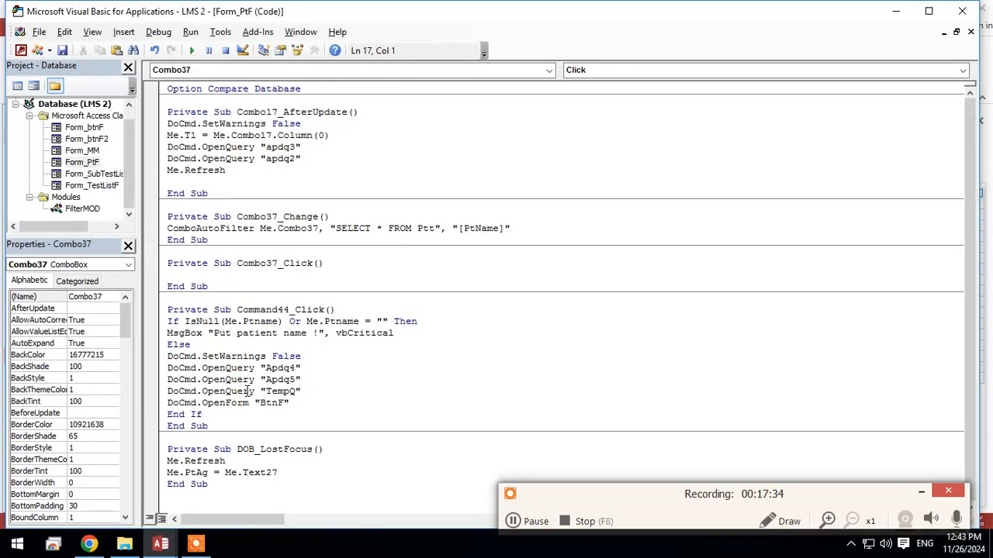
pyautogui.write('Me.Filter = "[StudentID] =" & Combo37 Me.FilterOn = True')
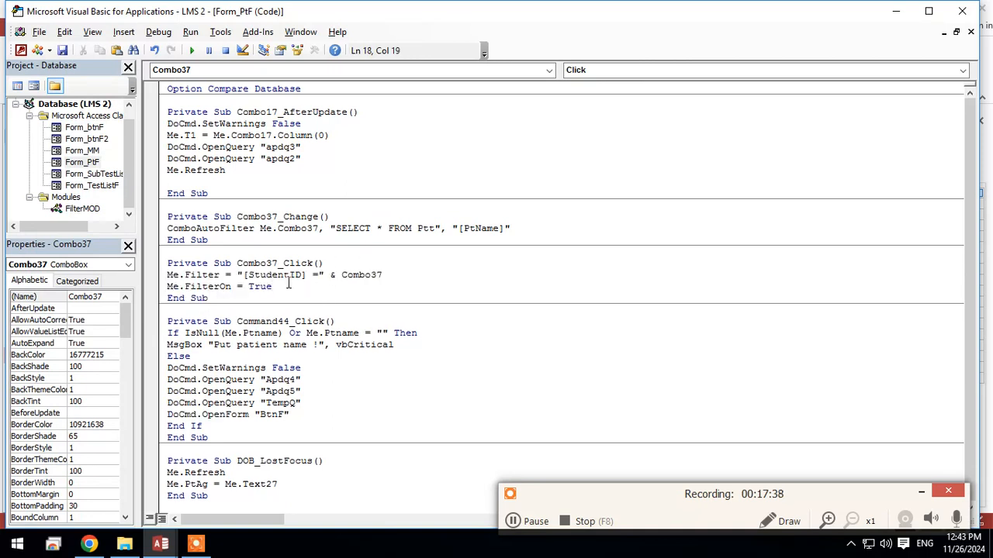
pyautogui.moveTo(302, 276); pyautogui.dragTo(249, 276)
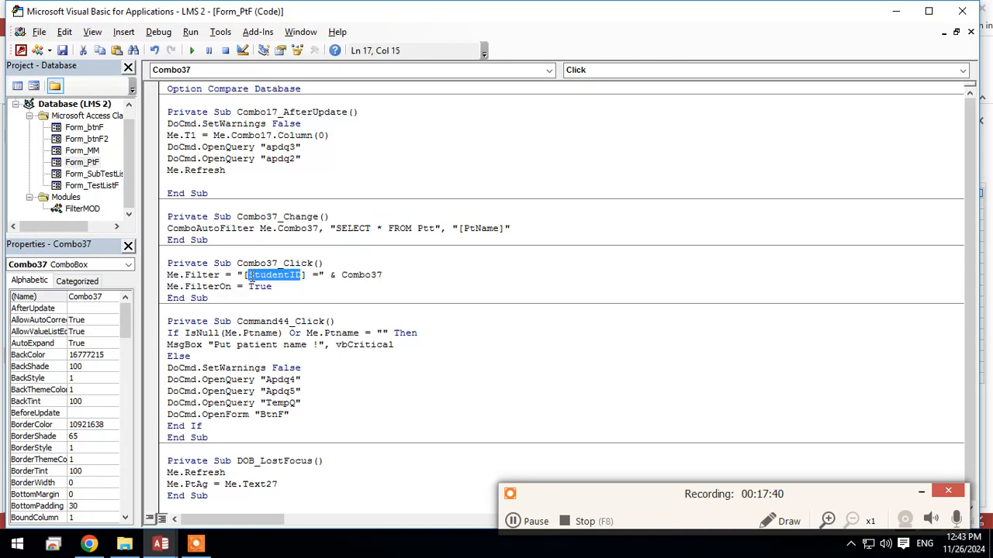
pyautogui.write('ptid')
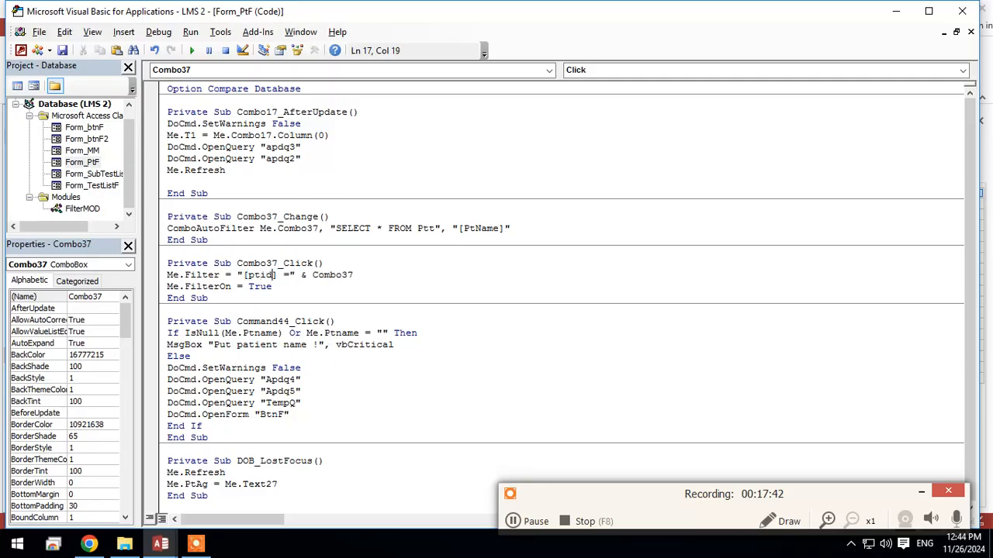
# Review the Combo37_Change procedure's ComboAutoFilter call, including its control, SELECT statement, Ptt source and [PtName] field arguments
pyautogui.click(385, 264)
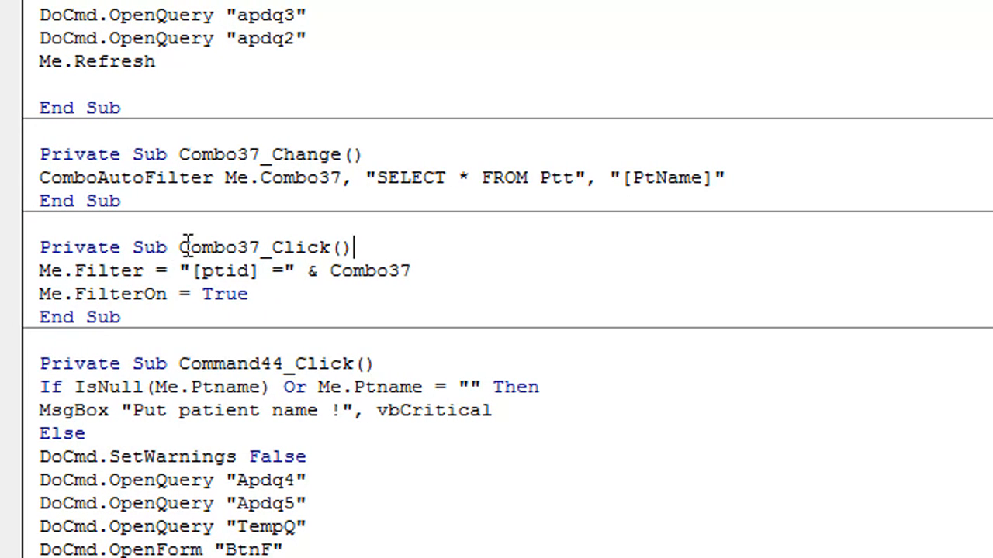
pyautogui.moveTo(186, 244); pyautogui.dragTo(261, 247)
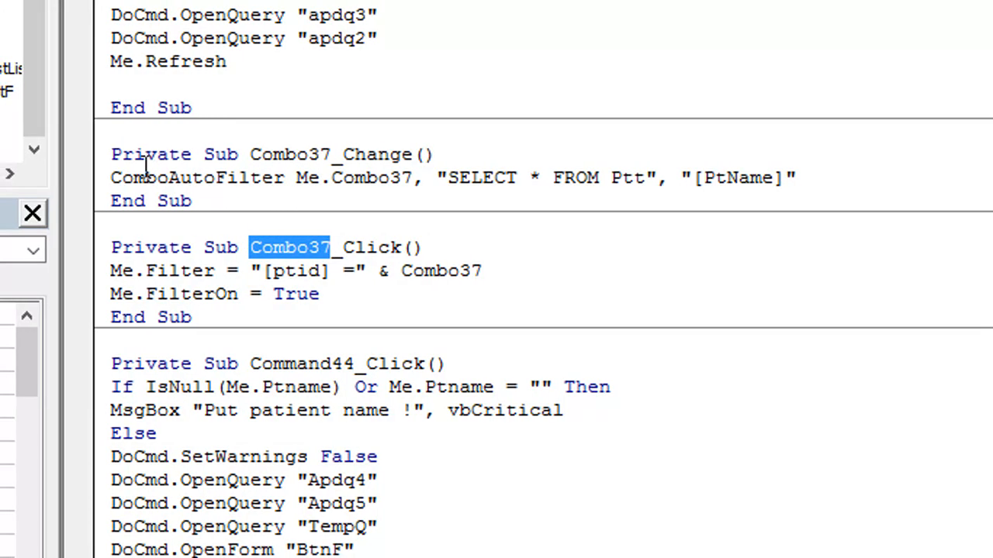
pyautogui.moveTo(40, 154); pyautogui.dragTo(118, 153)
pyautogui.moveTo(233, 149); pyautogui.dragTo(492, 150)
pyautogui.click(495, 150)
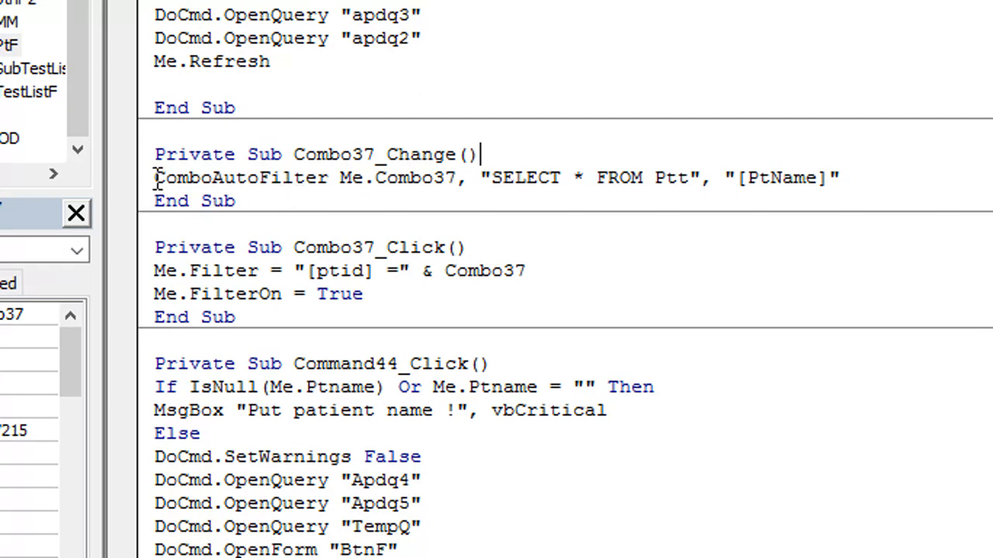
pyautogui.moveTo(154, 178); pyautogui.dragTo(466, 178)
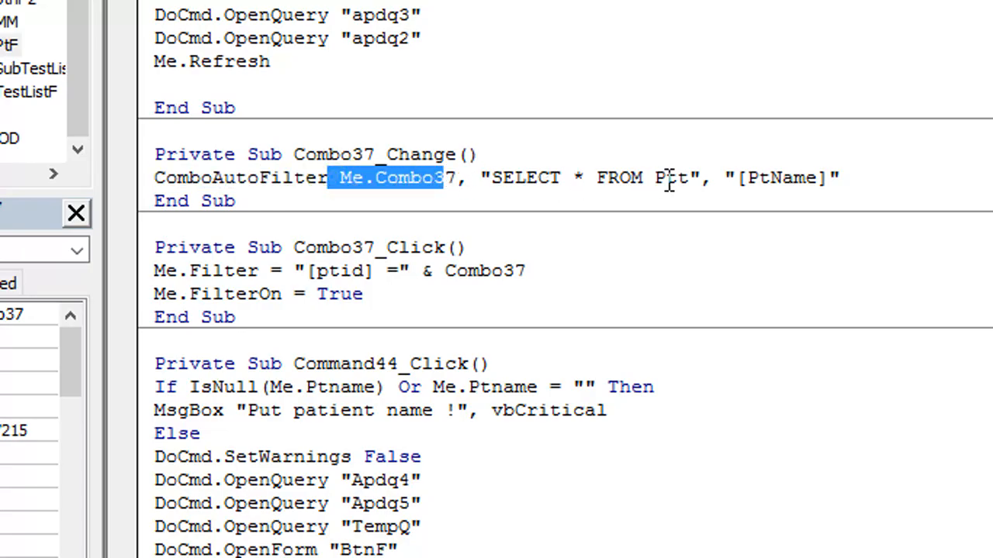
pyautogui.moveTo(688, 178); pyautogui.dragTo(665, 178)
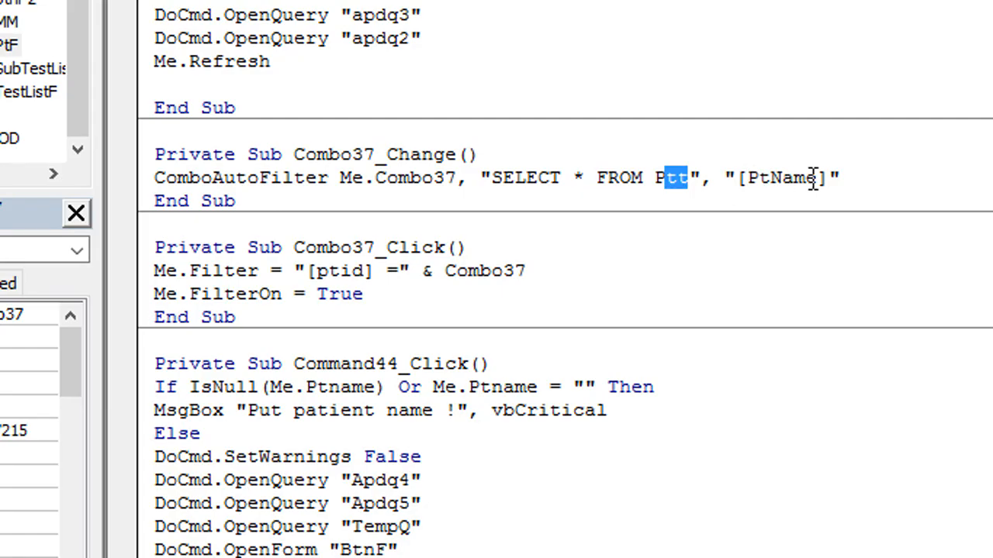
pyautogui.moveTo(830, 178); pyautogui.dragTo(739, 179)
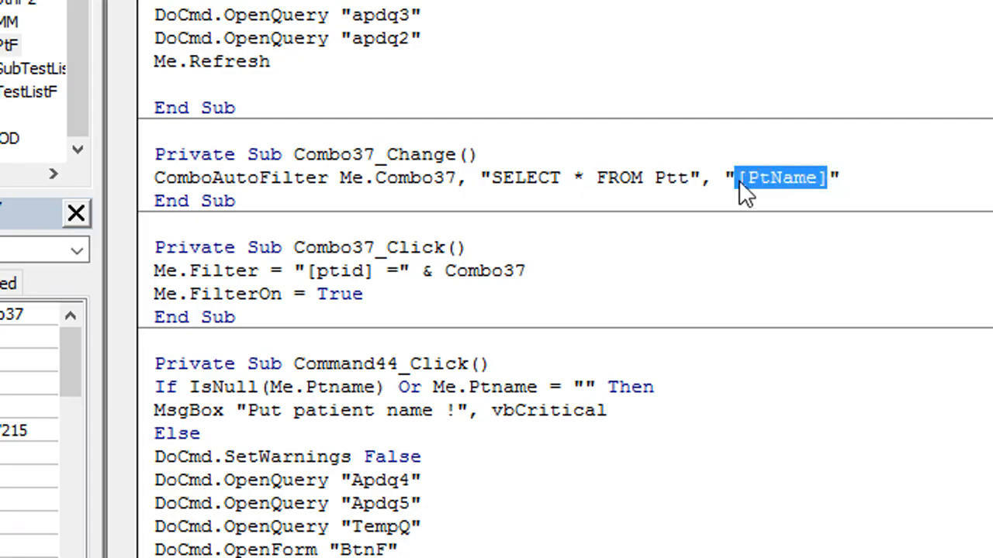
pyautogui.moveTo(561, 178); pyautogui.dragTo(493, 177)
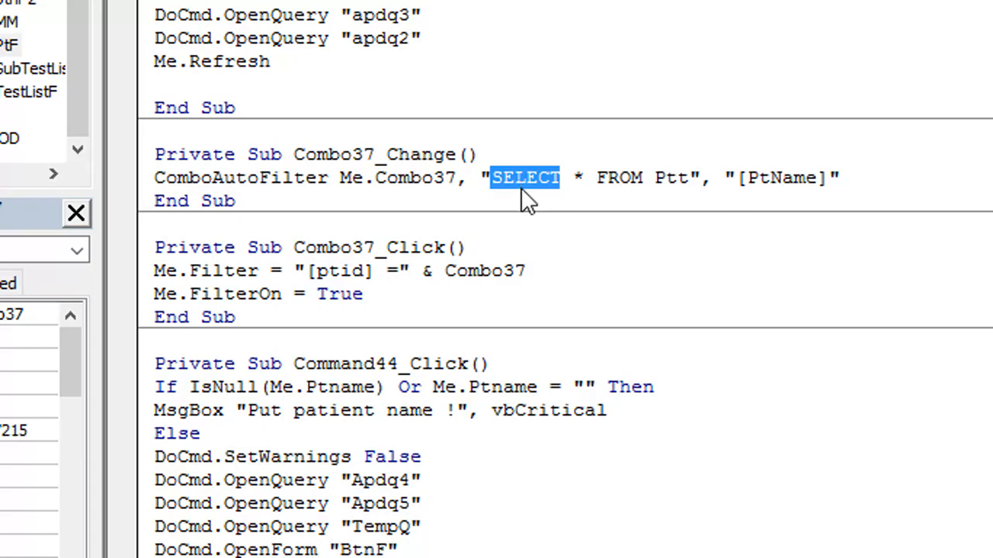
pyautogui.click(652, 178)
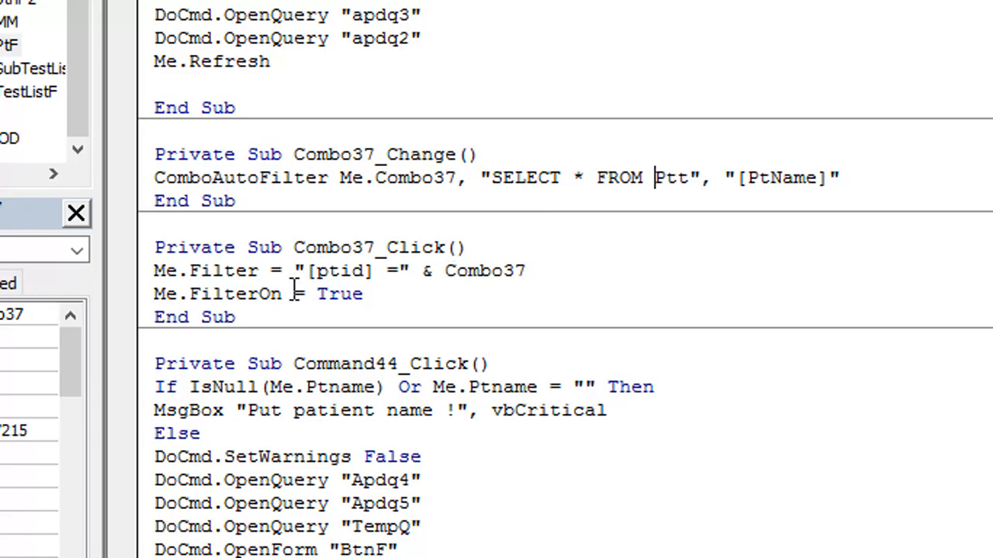
# Review the Me.Filter expression on ptid and the Me.FilterOn line in the Combo37_Click procedure
pyautogui.moveTo(295, 270); pyautogui.dragTo(463, 269)
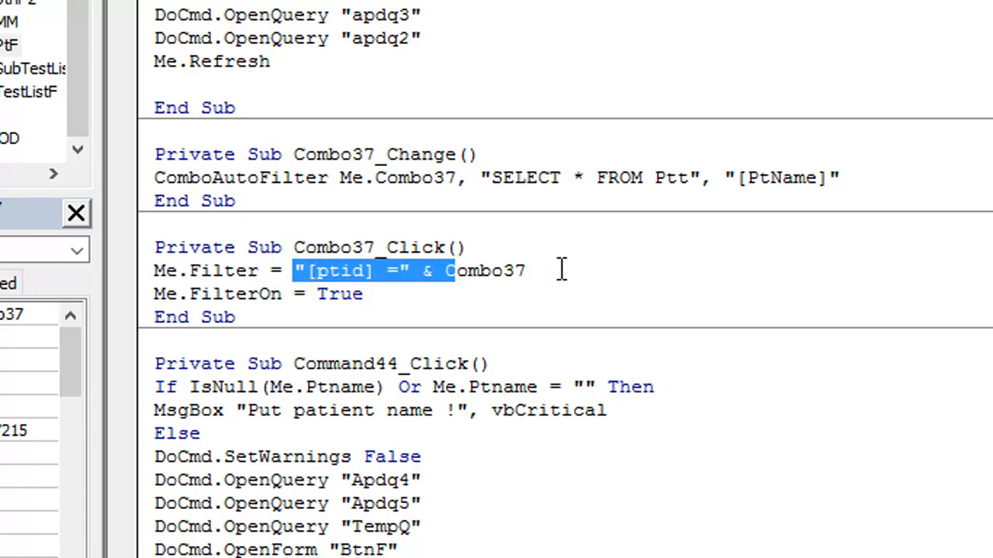
pyautogui.moveTo(563, 271); pyautogui.dragTo(348, 269)
pyautogui.click(351, 270)
pyautogui.click(392, 290)
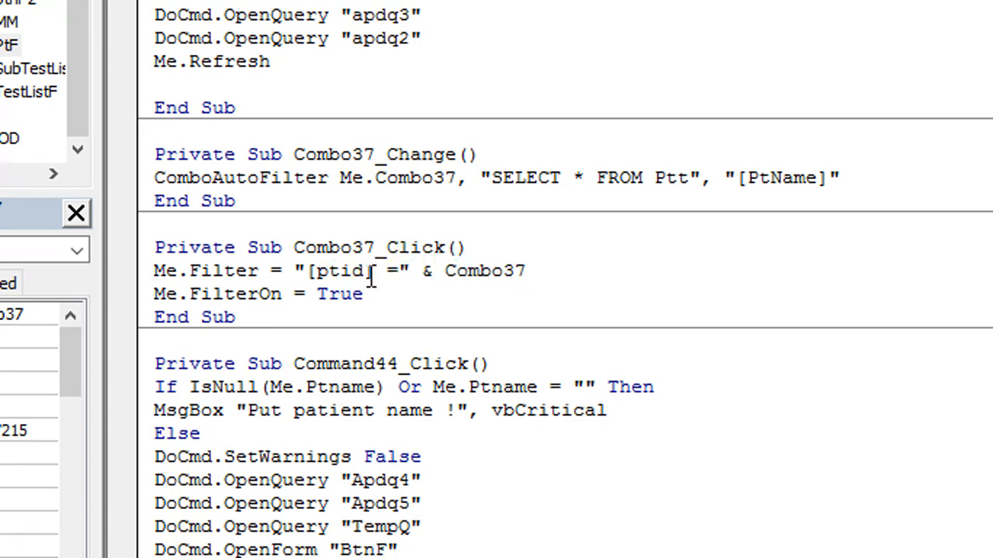
pyautogui.moveTo(552, 271); pyautogui.dragTo(159, 298)
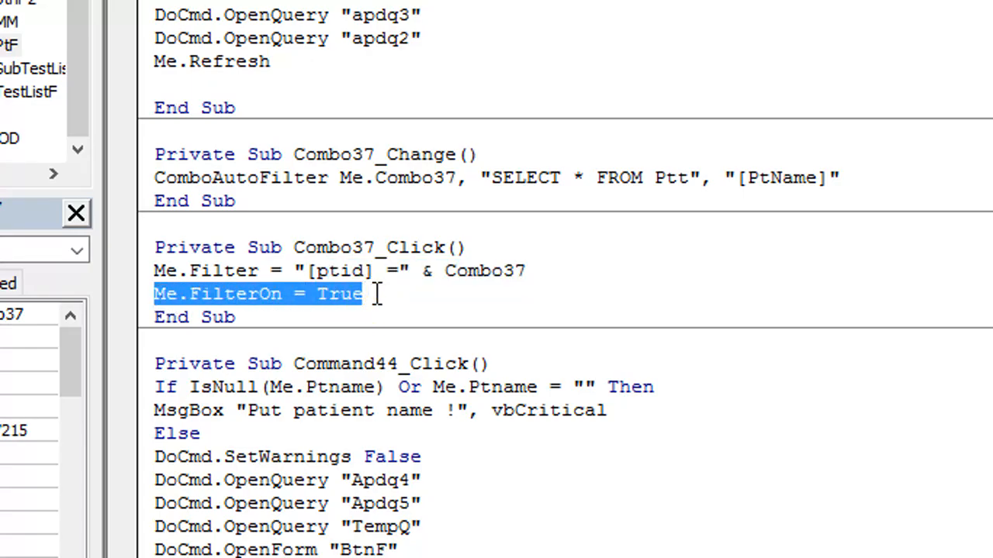
# Return from the code editor to the PtF form, save it, and show it in Form View
pyautogui.click(843, 30)
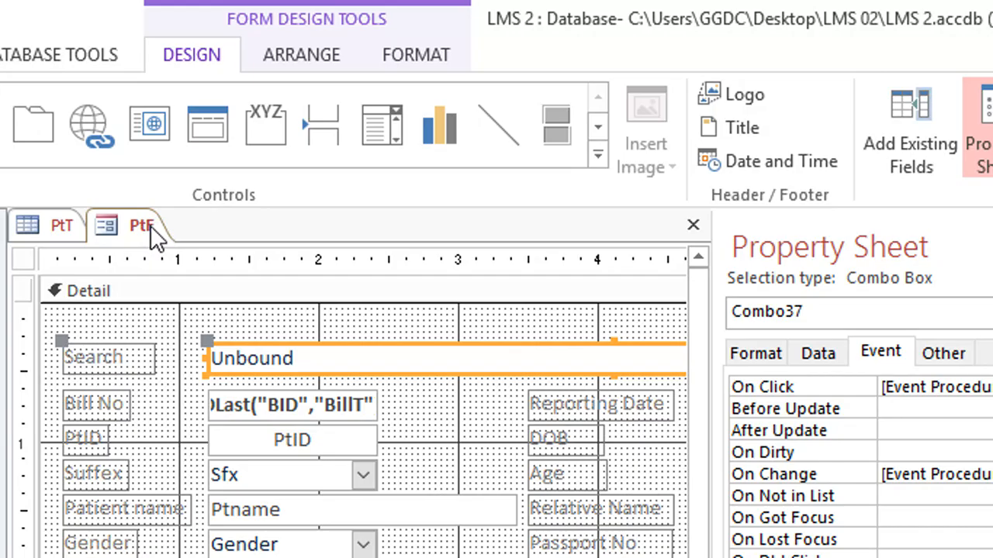
pyautogui.rightClick(159, 233)
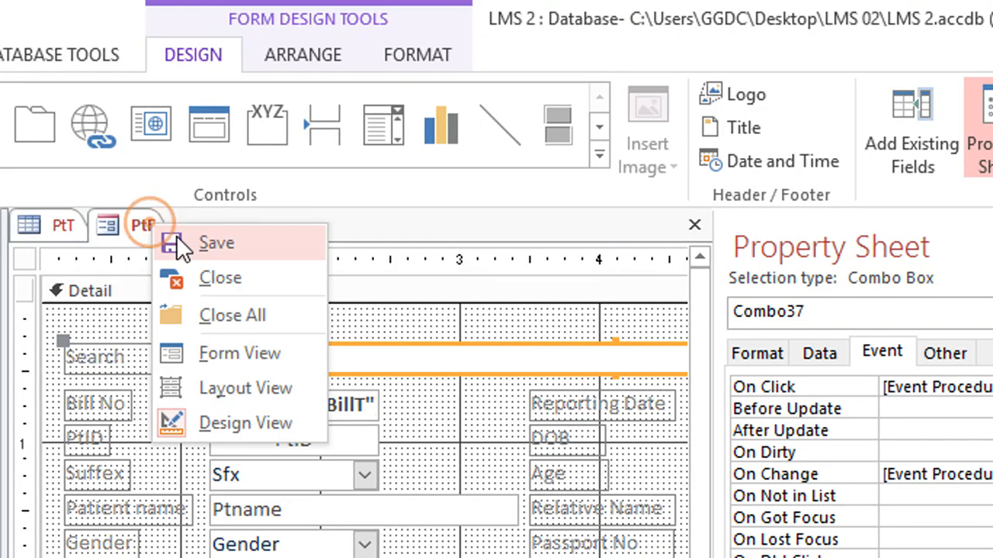
pyautogui.click(182, 252)
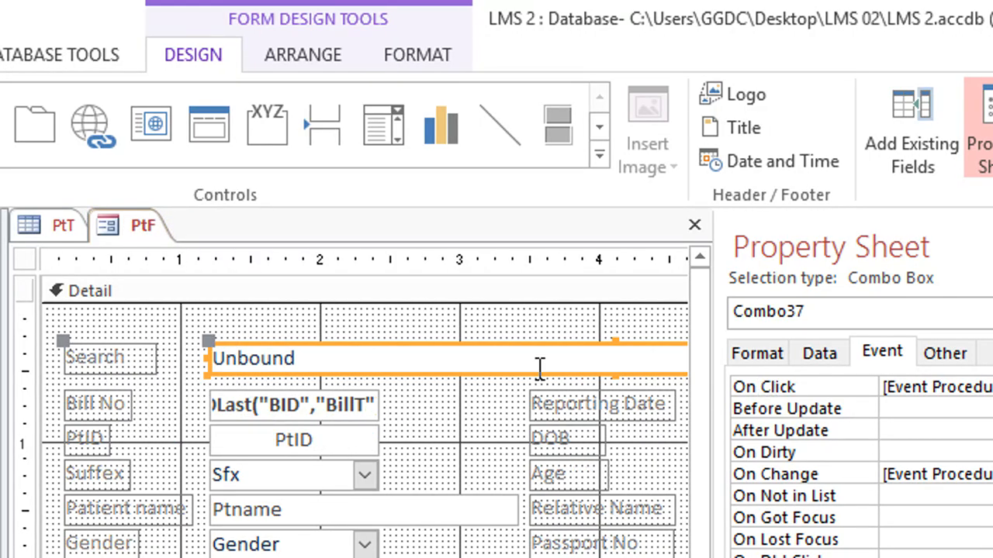
pyautogui.rightClick(154, 218)
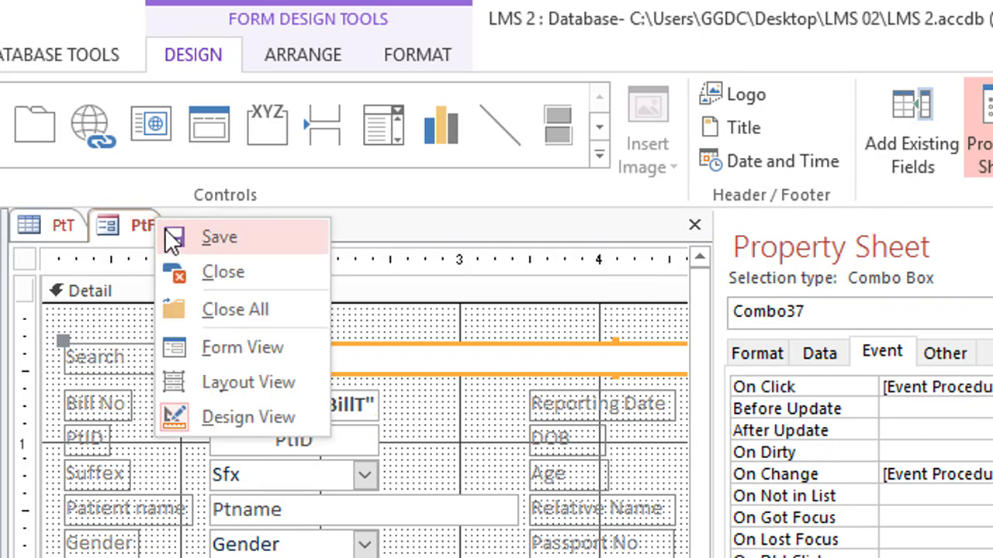
pyautogui.click(169, 242)
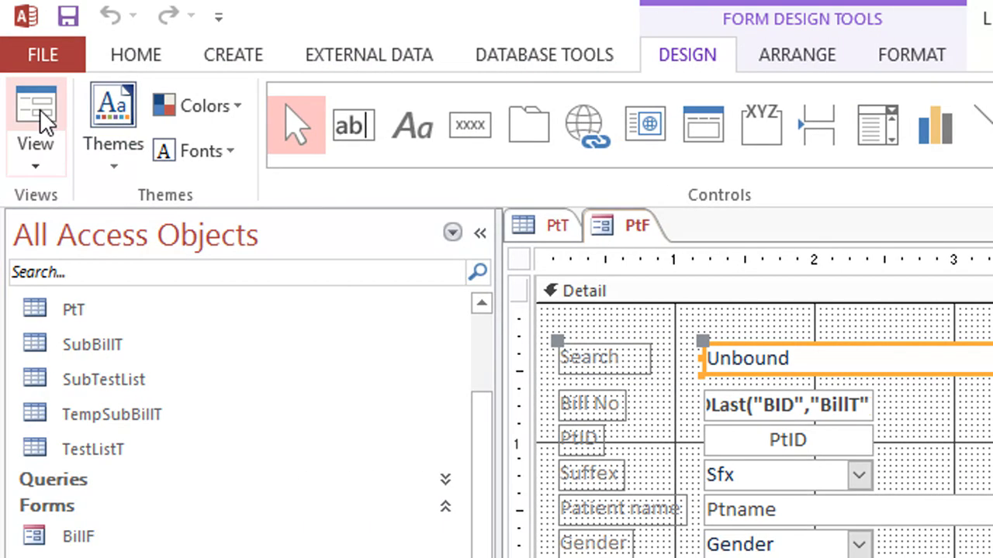
pyautogui.click(35, 117)
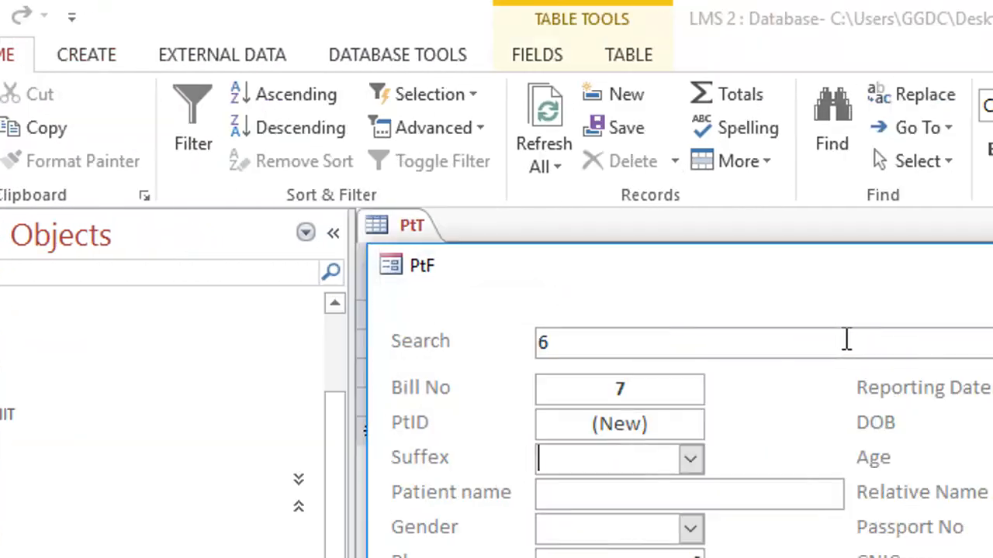
# Clear the Search box on PtF, search for a patient's first name, and choose the record with PtID 6
pyautogui.press('BackSpace')
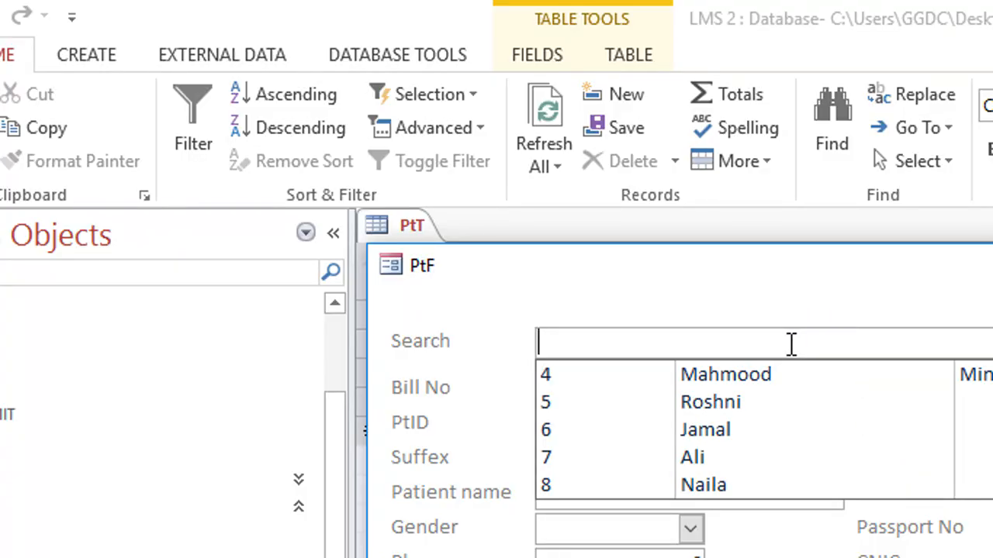
pyautogui.write('jamal')
pyautogui.click(721, 370)
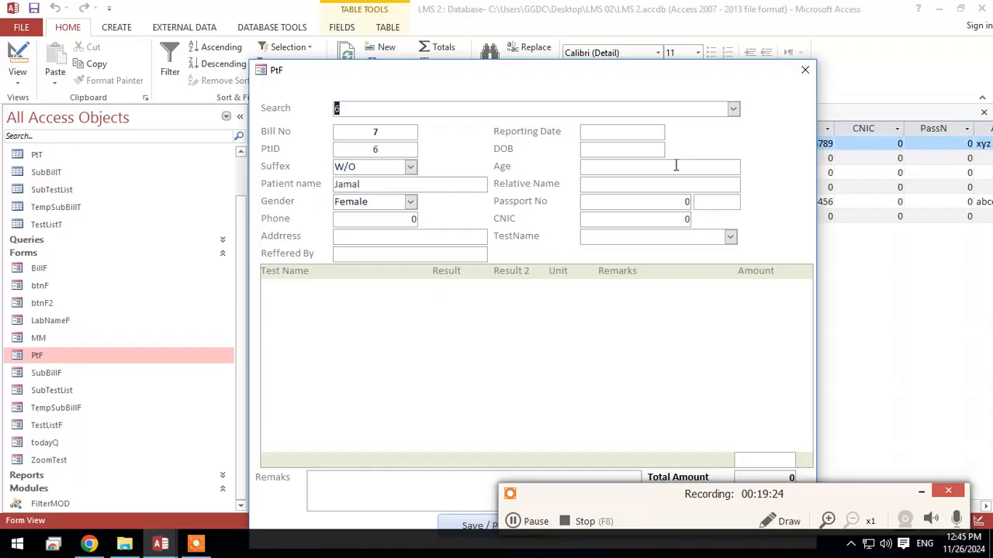
# Move PtF aside to examine the bill and nested test results of patient 4 in PtT, then collapse them and move the form back
pyautogui.moveTo(672, 73); pyautogui.dragTo(682, 312)
pyautogui.click(270, 144)
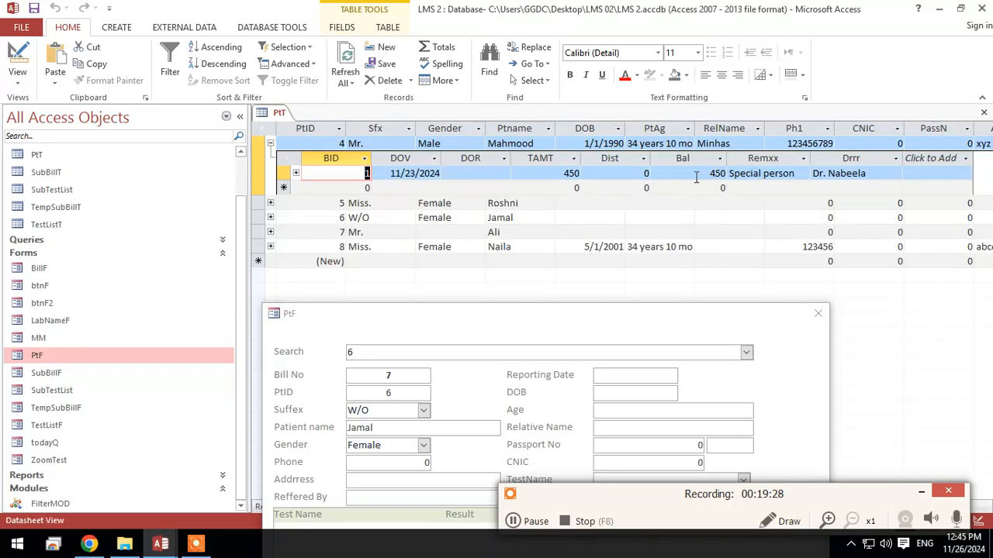
pyautogui.click(296, 174)
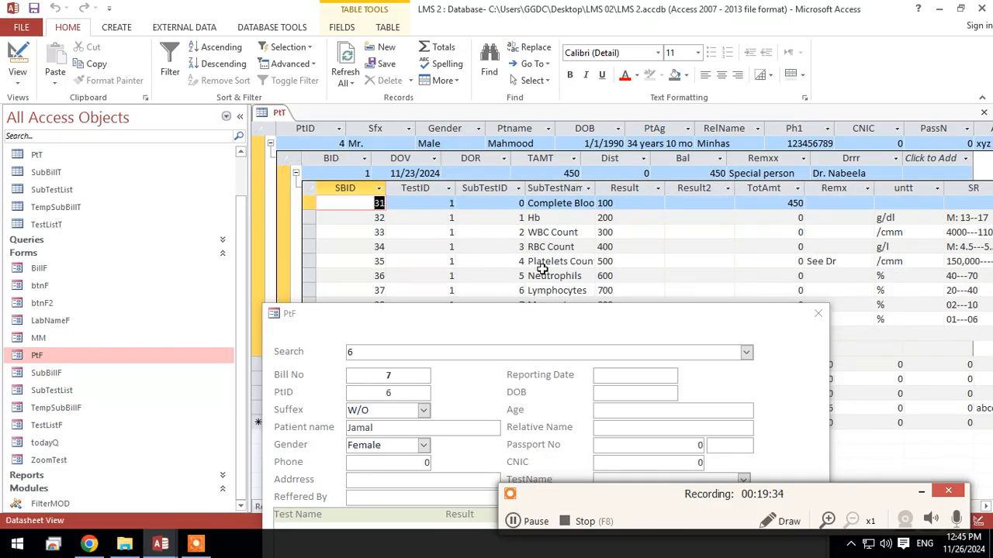
pyautogui.click(296, 174)
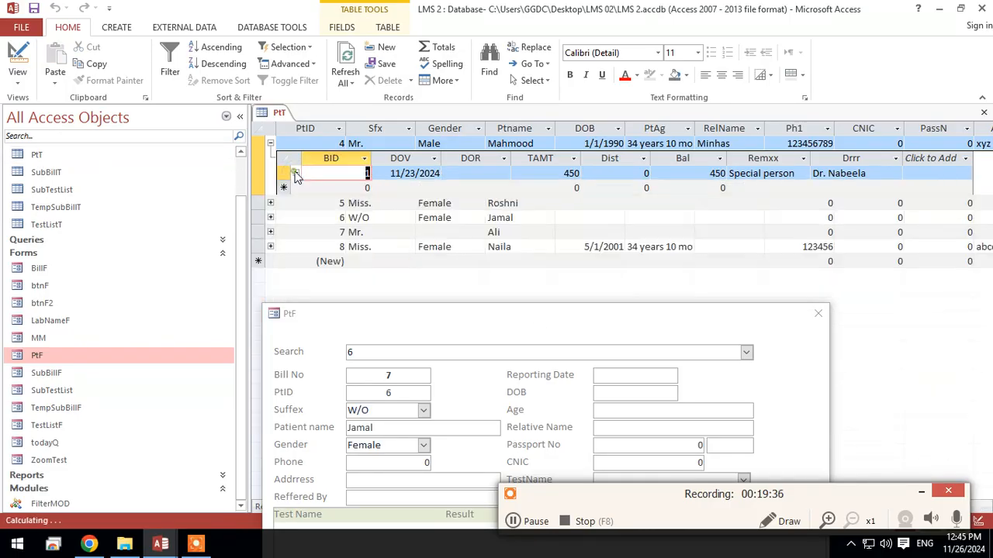
pyautogui.click(270, 144)
pyautogui.moveTo(407, 320); pyautogui.dragTo(409, 132)
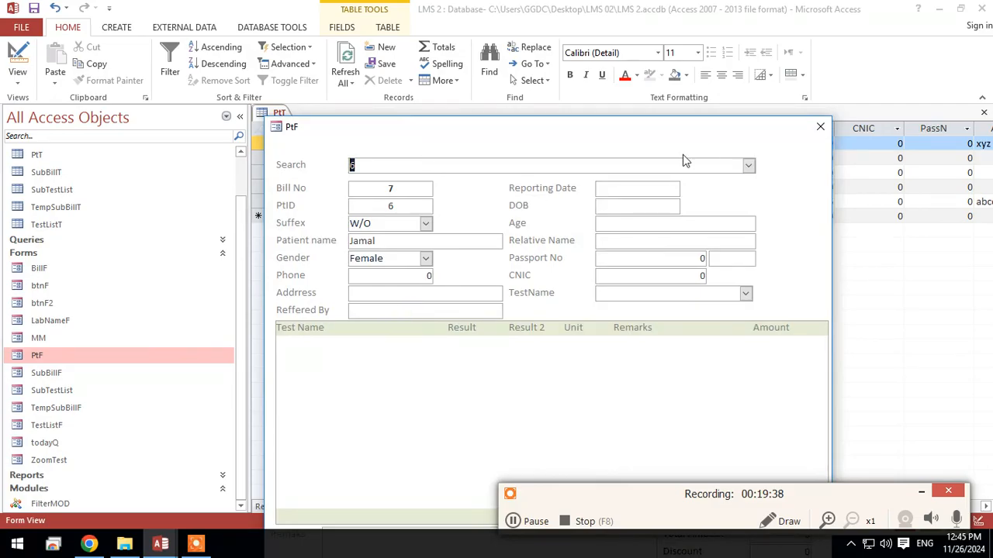
# Search PtF by the start of a patient's name, choose the record with PtID 4, and move the form so it fits on screen
pyautogui.write('mah')
pyautogui.press('BackSpace')
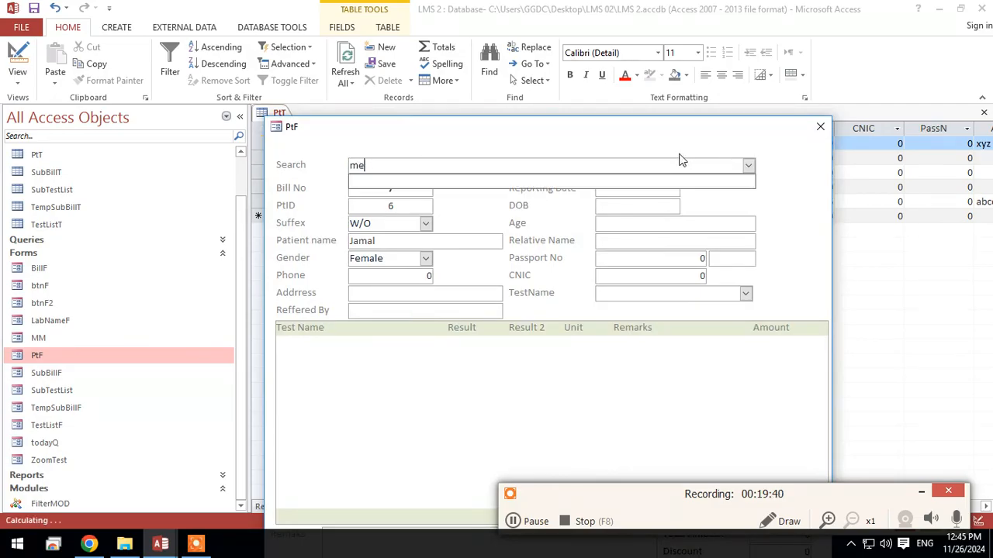
pyautogui.write('h')
pyautogui.click(434, 182)
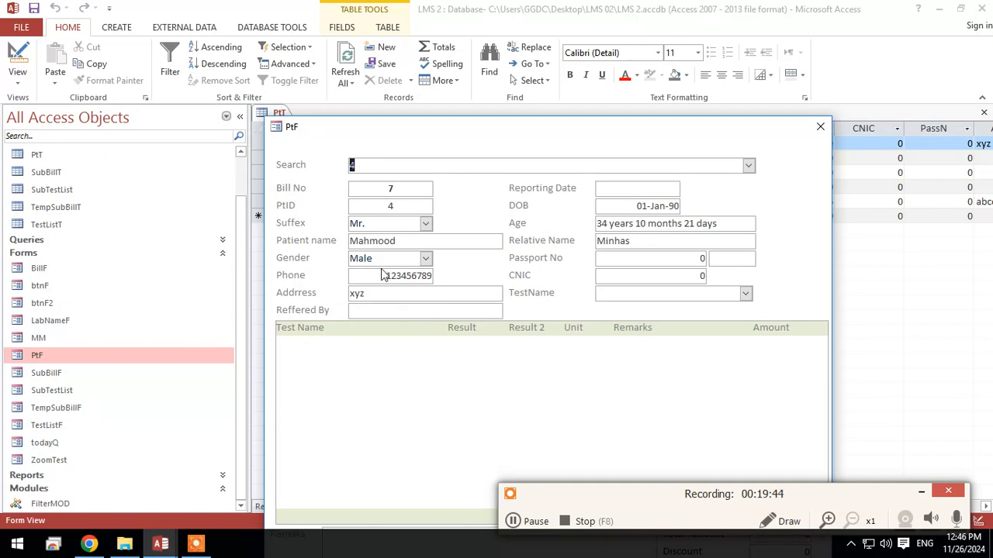
pyautogui.moveTo(443, 123); pyautogui.dragTo(450, 69)
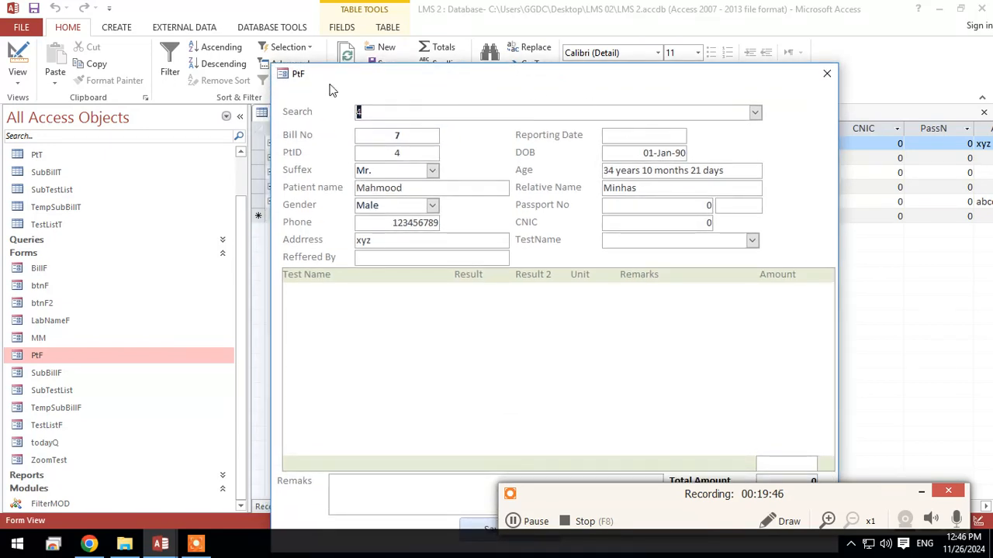
pyautogui.moveTo(533, 84); pyautogui.dragTo(520, 55)
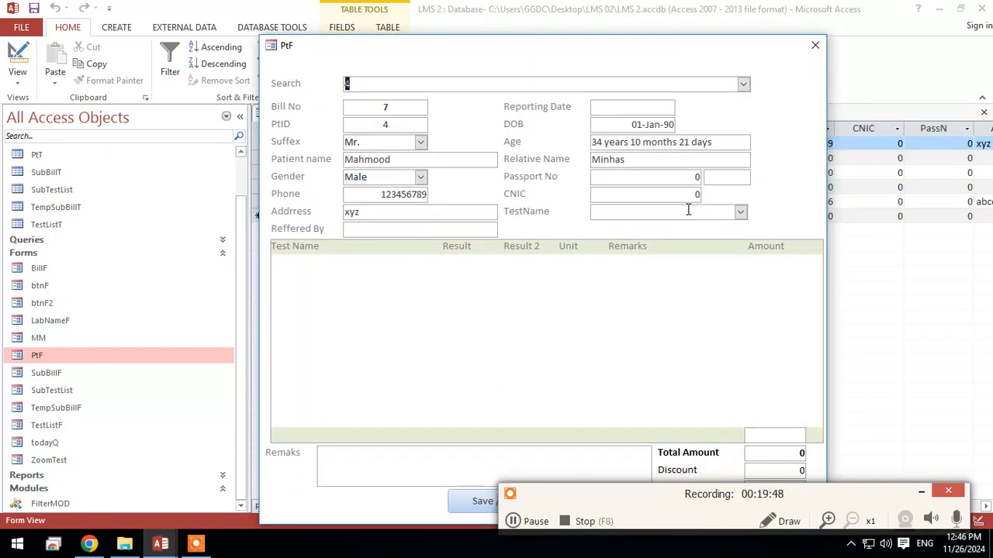
pyautogui.click(617, 124)
pyautogui.moveTo(419, 48); pyautogui.dragTo(420, 38)
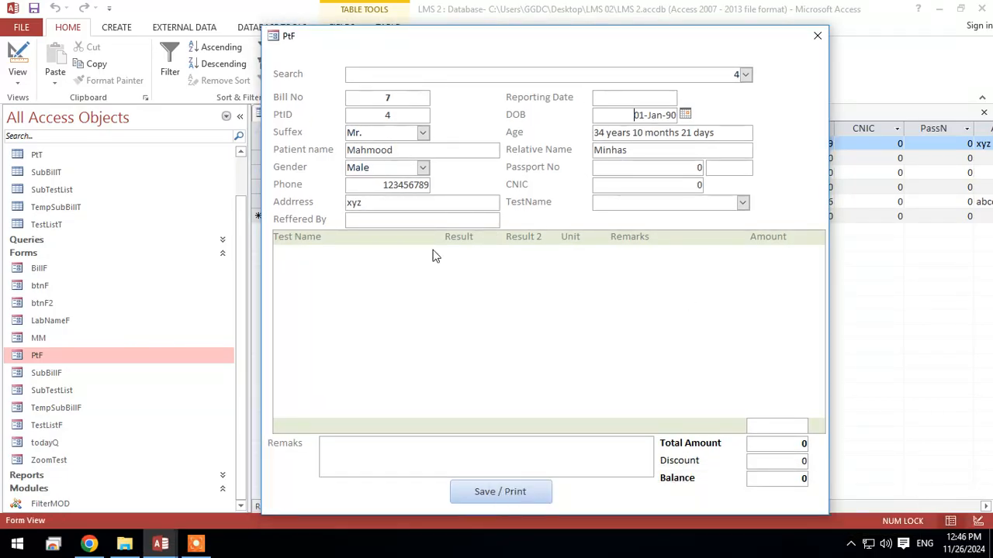
# Add the Fasting sugar test to the selected patient's bill and enter 230 as its Result
pyautogui.click(742, 202)
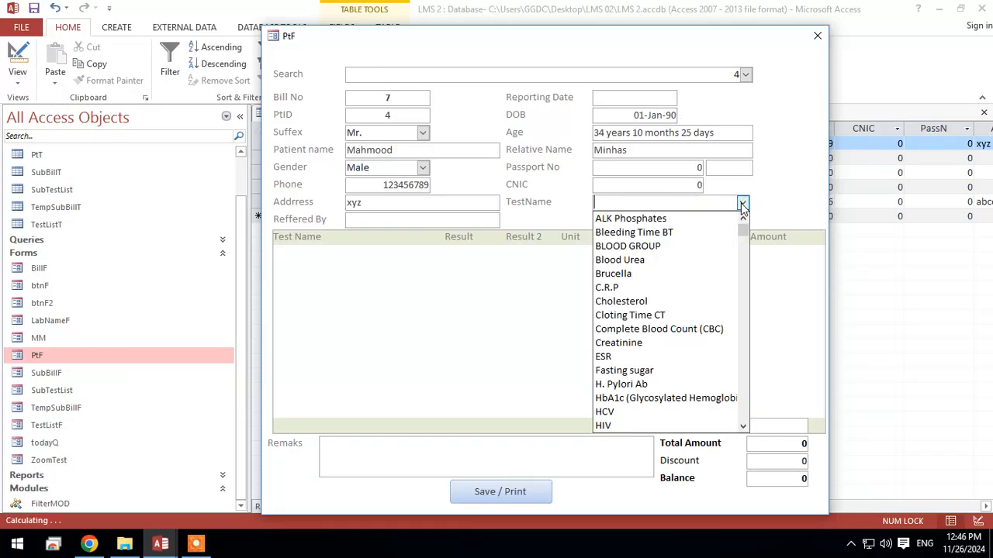
pyautogui.click(670, 372)
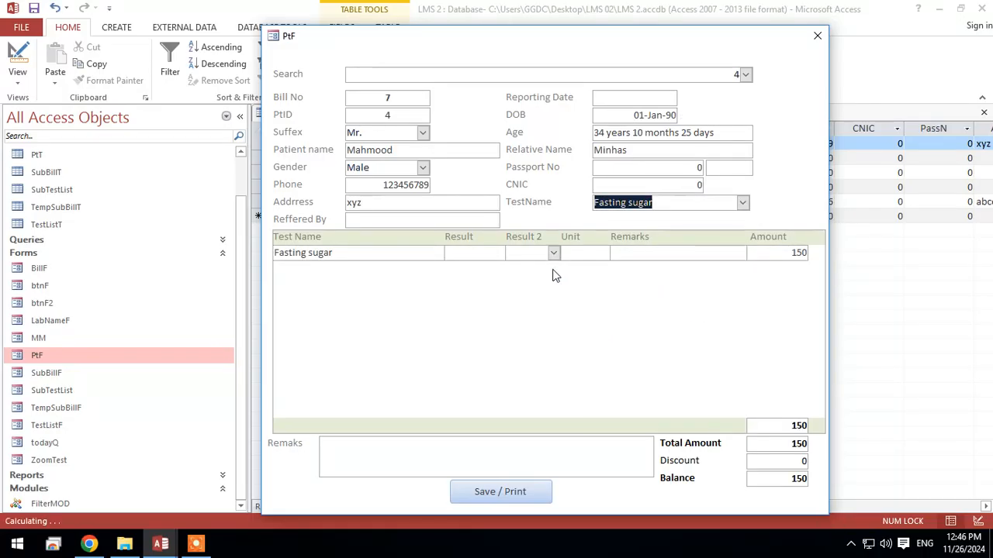
pyautogui.click(479, 252)
pyautogui.write('230')
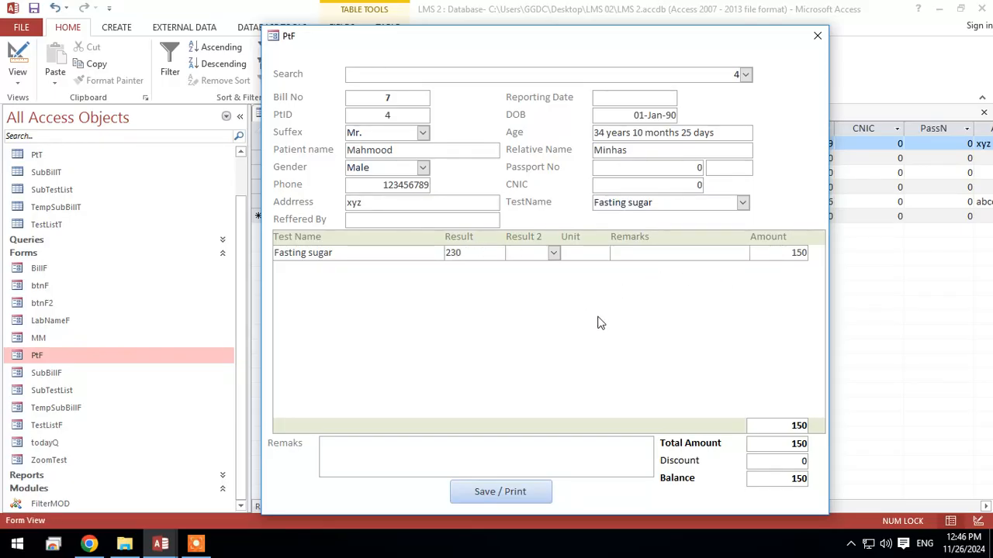
# Save the current bill on PtF, dismiss the receipt and report options without printing, and close the form
pyautogui.click(498, 502)
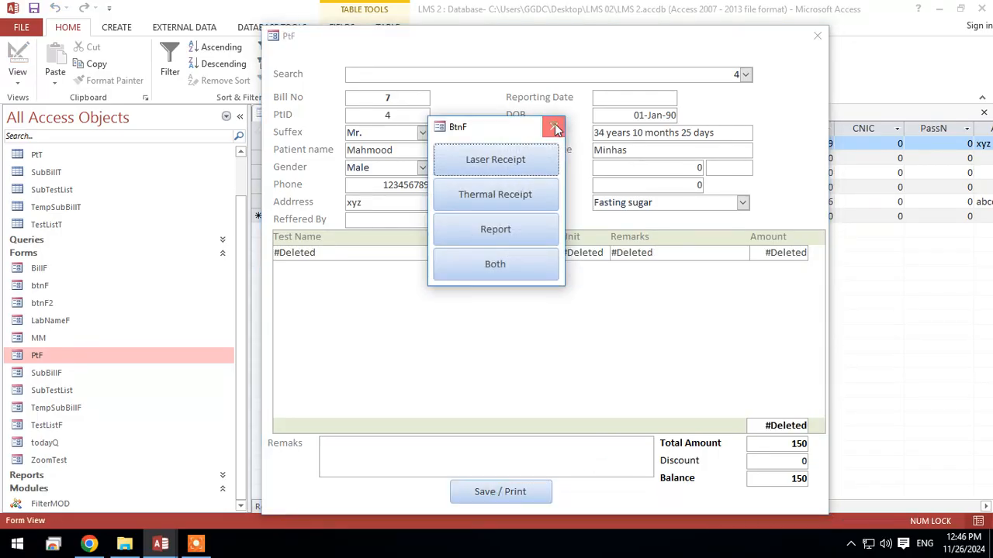
pyautogui.click(552, 128)
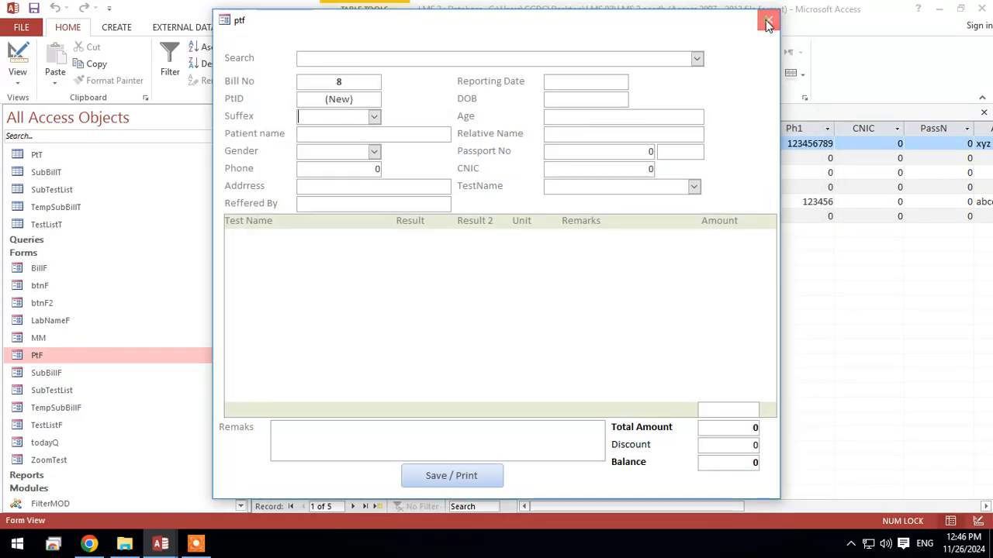
pyautogui.click(768, 24)
# Refresh the records of the open PtT table
pyautogui.click(348, 84)
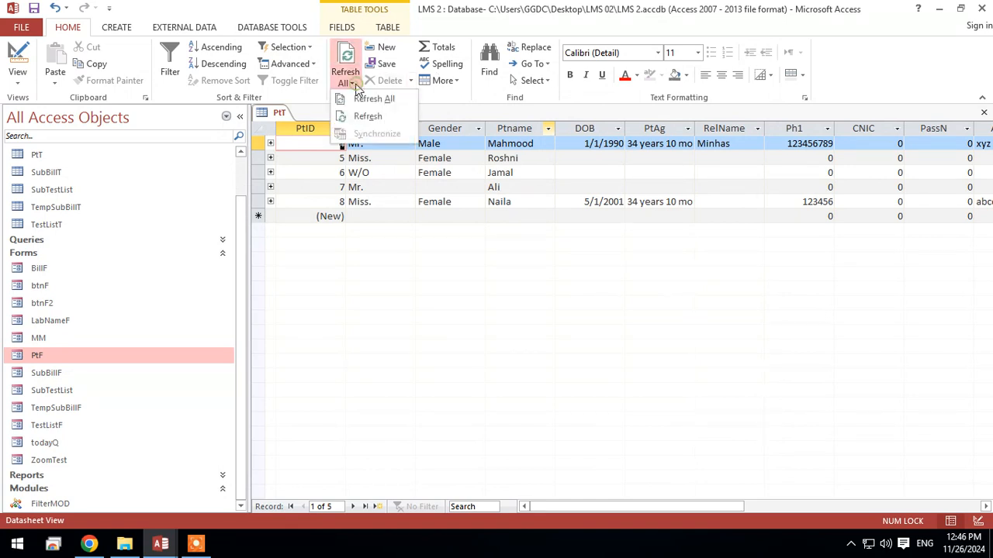
pyautogui.click(363, 99)
pyautogui.click(356, 91)
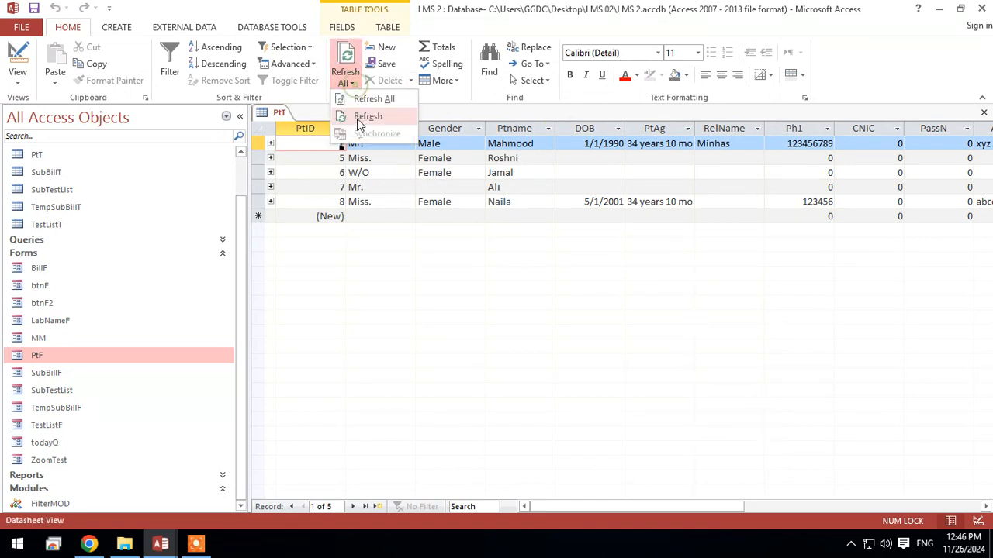
pyautogui.click(359, 115)
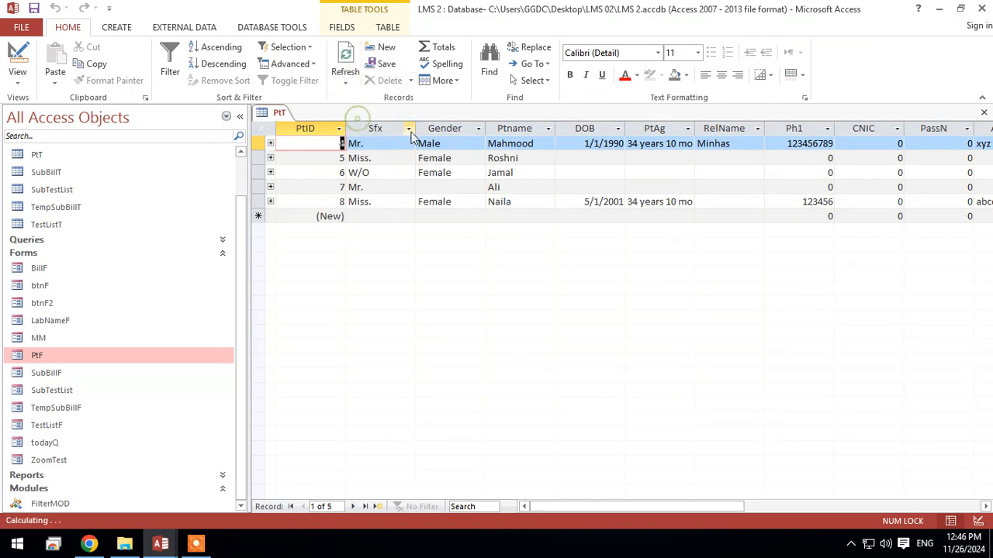
# Expand patient 4 in PtT and examine the nested test results of bills 1 and 7, collapsing each bill again
pyautogui.click(270, 144)
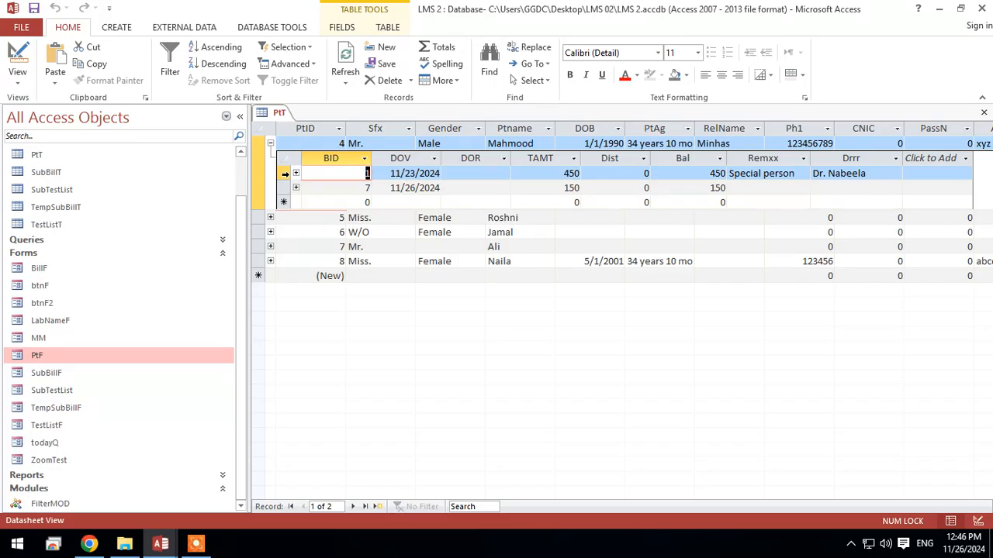
pyautogui.click(258, 144)
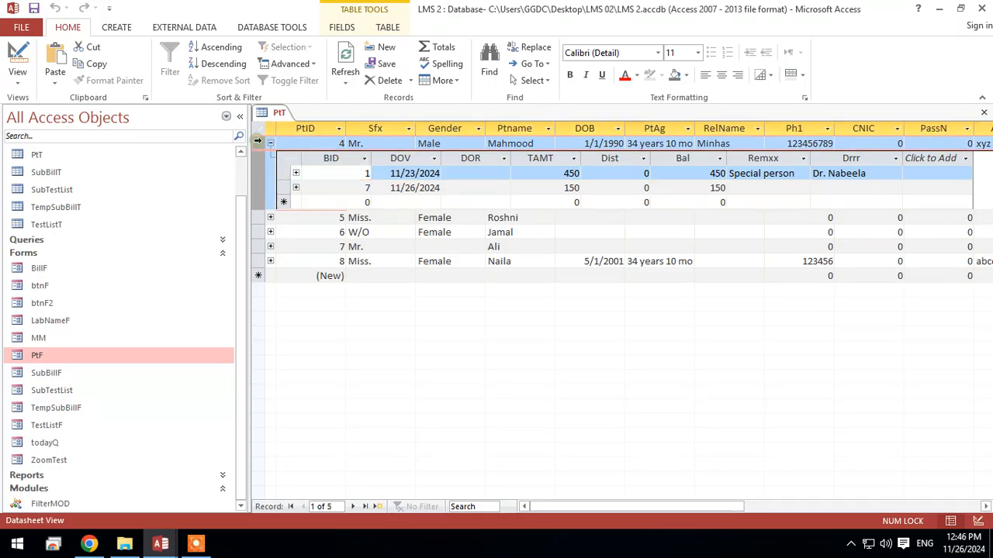
pyautogui.click(279, 173)
pyautogui.click(283, 189)
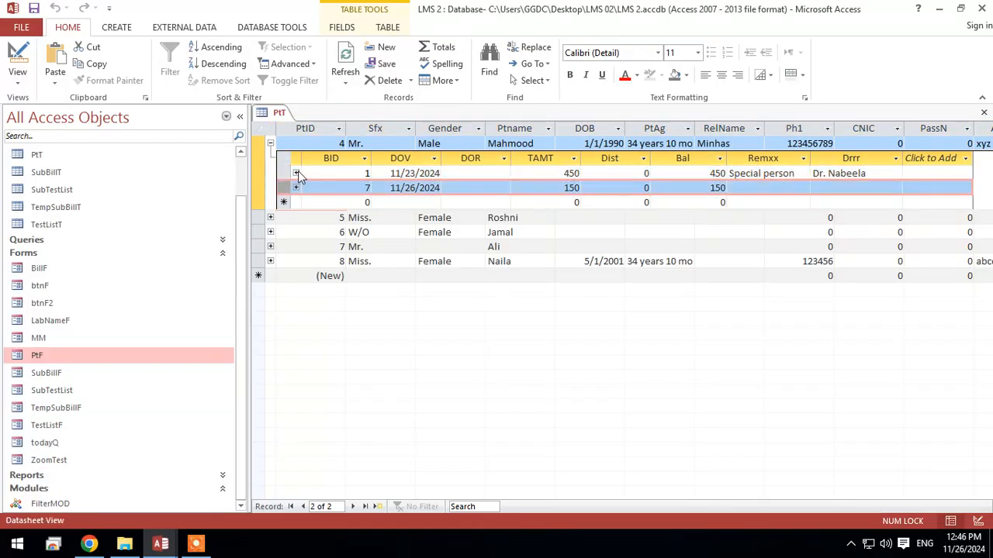
pyautogui.click(297, 173)
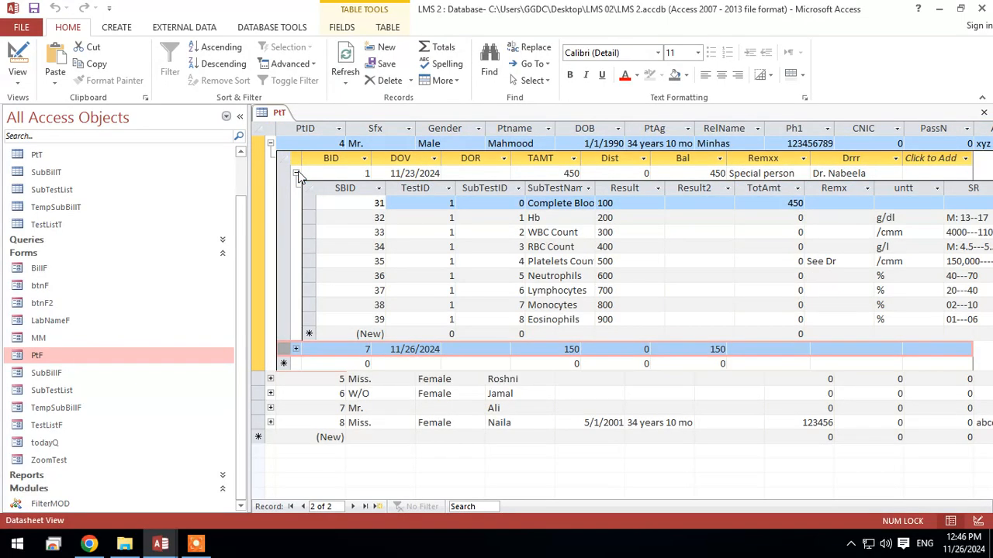
pyautogui.click(296, 173)
pyautogui.click(295, 188)
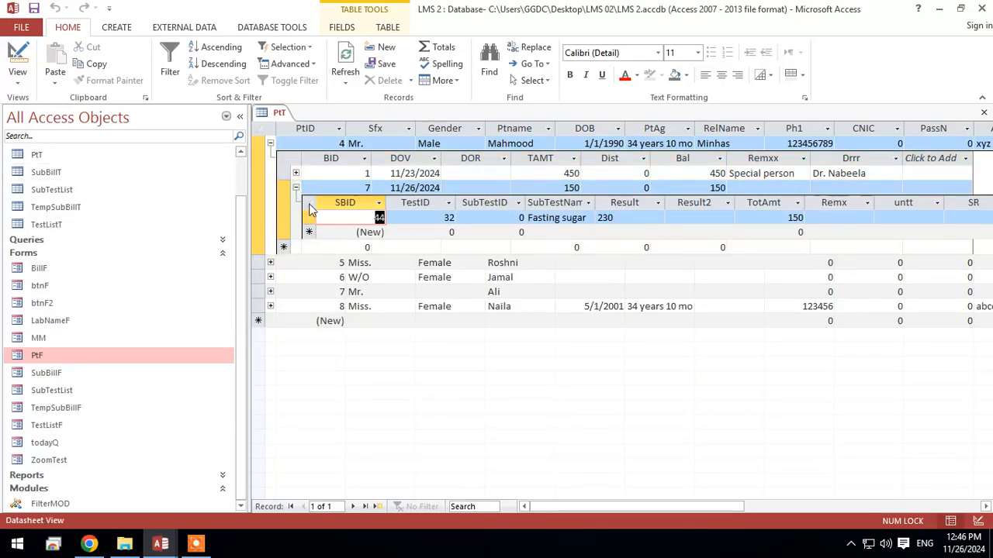
pyautogui.click(295, 187)
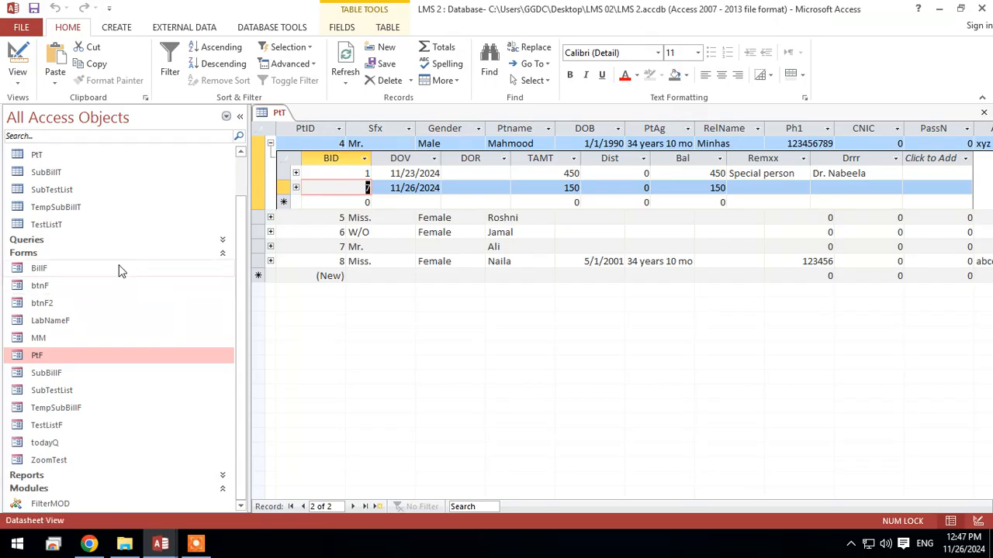
# Open PtF, search by the start of a patient's name, and choose the record with PtID 4
pyautogui.doubleClick(72, 354)
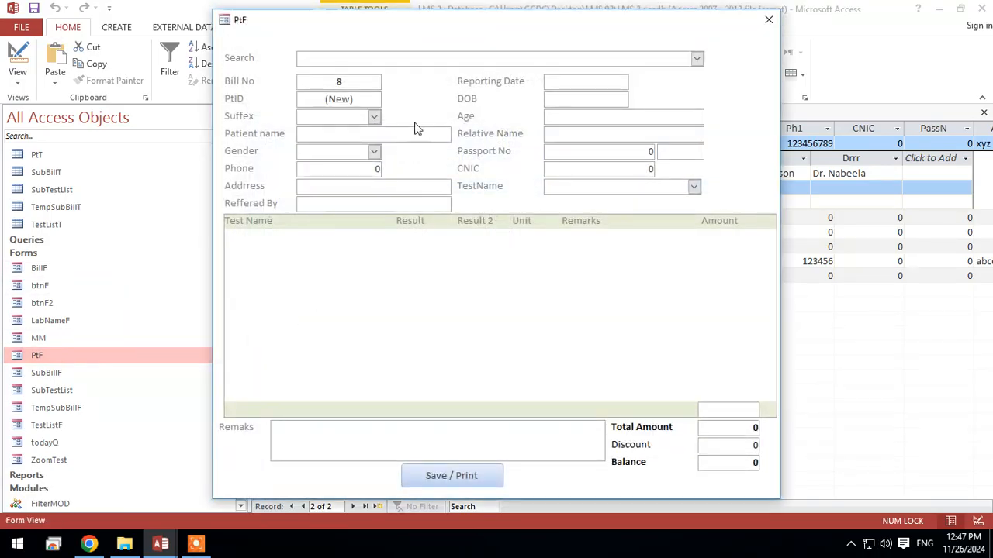
pyautogui.click(637, 58)
pyautogui.write('mah')
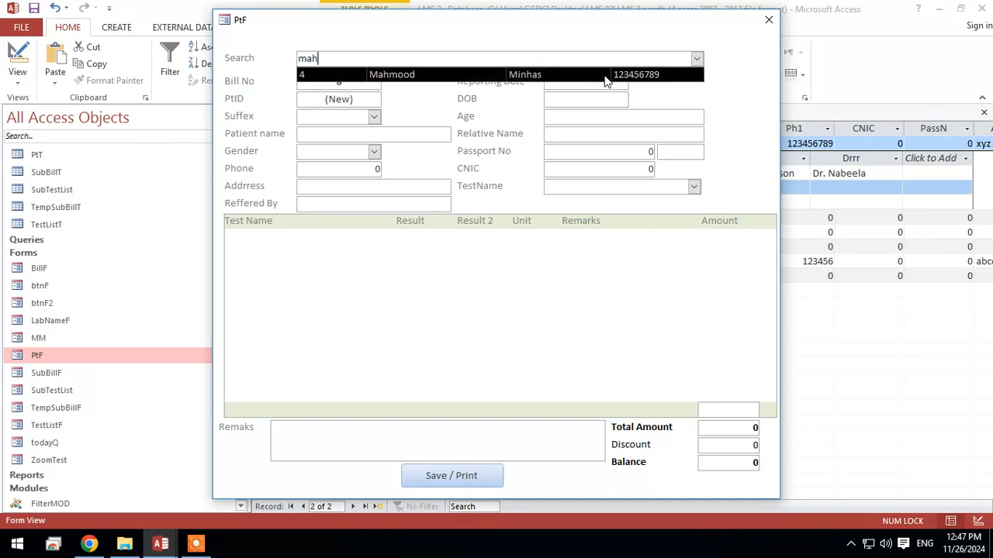
pyautogui.click(604, 74)
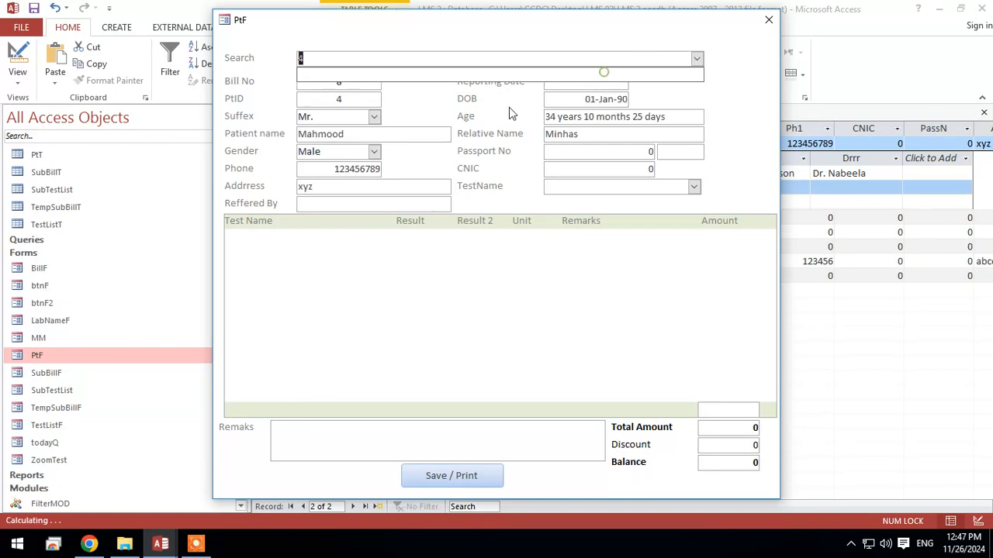
# Add the HCV and HIV tests to the patient's new bill, and try to find a test starting with hbs
pyautogui.click(694, 186)
pyautogui.scroll(-3, 615, 372)
pyautogui.scroll(-1, 615, 372)
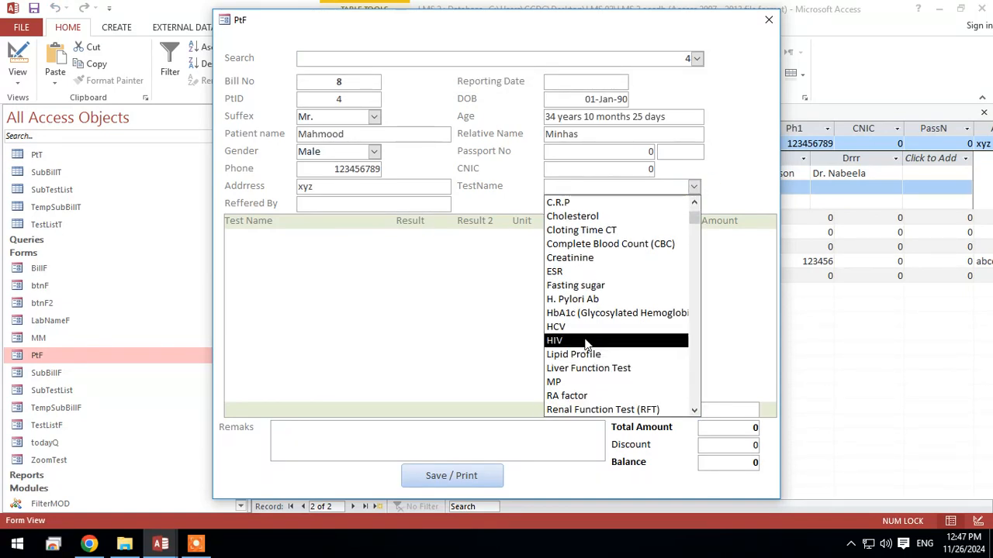
pyautogui.click(590, 327)
pyautogui.click(695, 189)
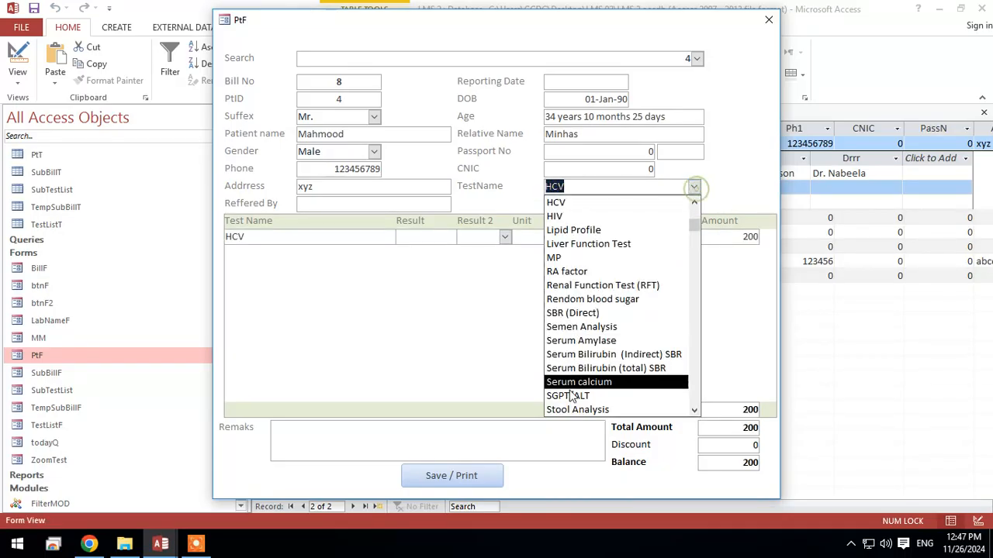
pyautogui.write('hiv')
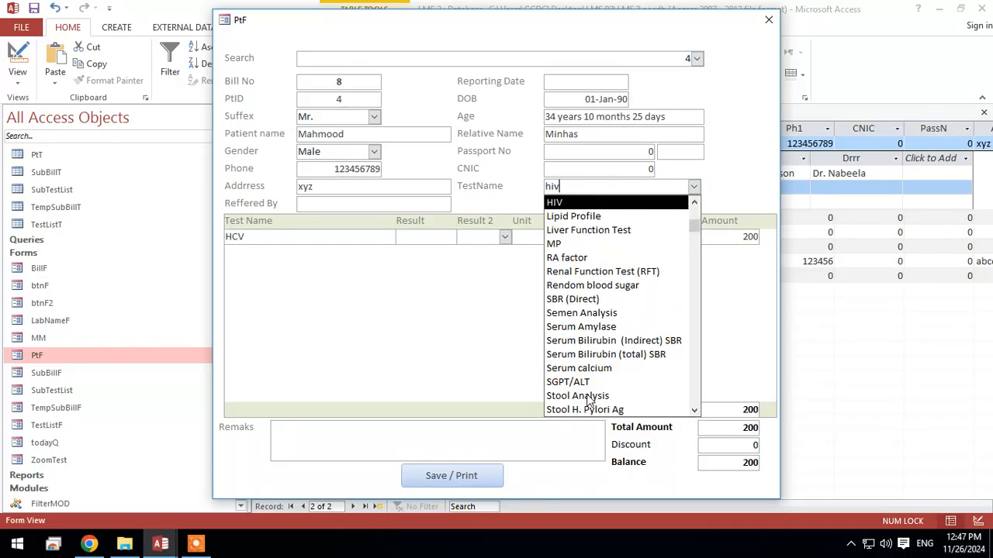
pyautogui.click(590, 203)
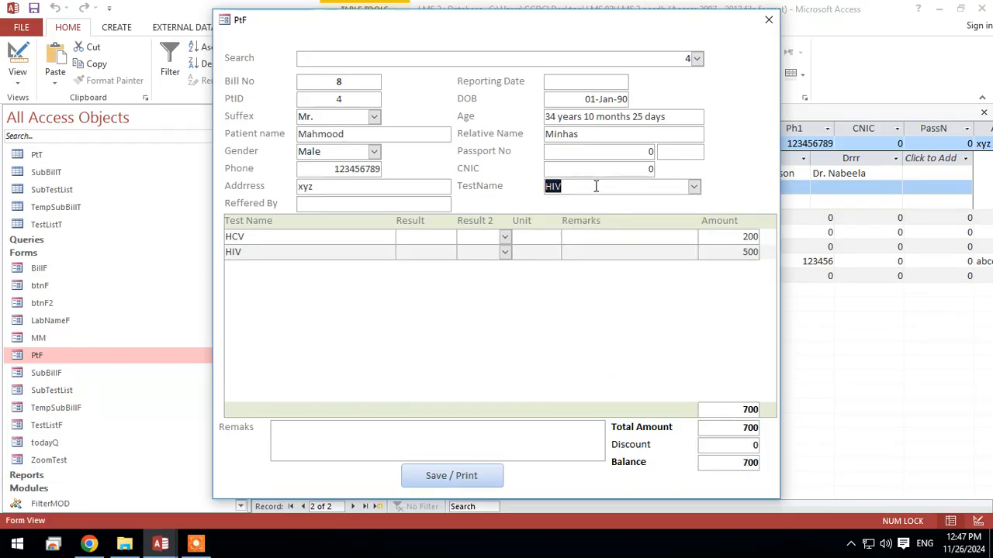
pyautogui.write('hbs')
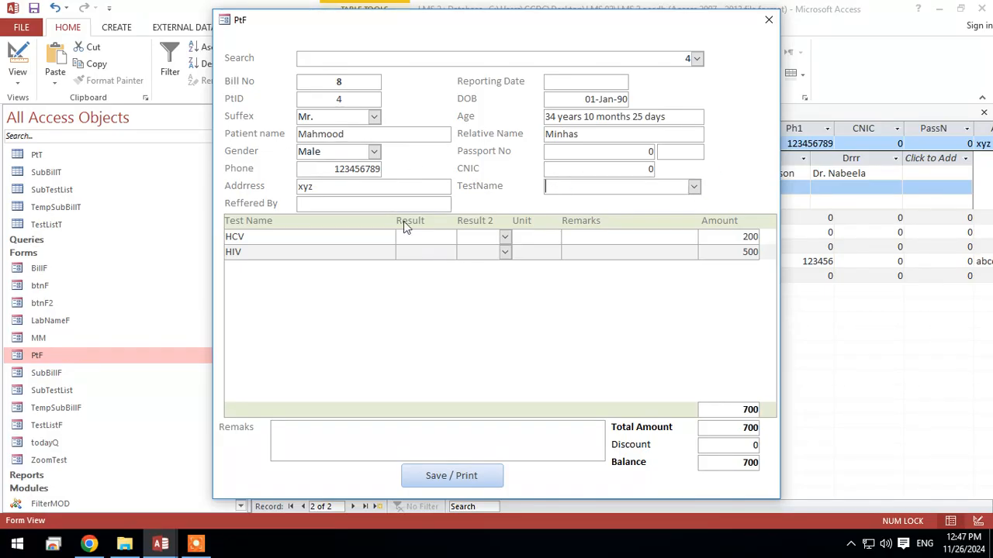
# Set Result 2 to Negative for both the HCV and HIV tests
pyautogui.click(504, 238)
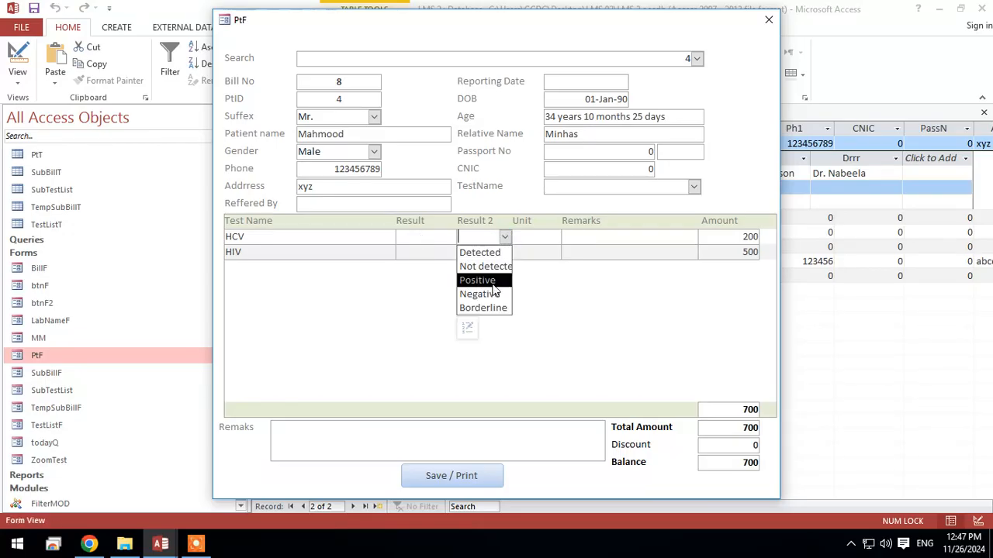
pyautogui.click(481, 293)
pyautogui.click(504, 252)
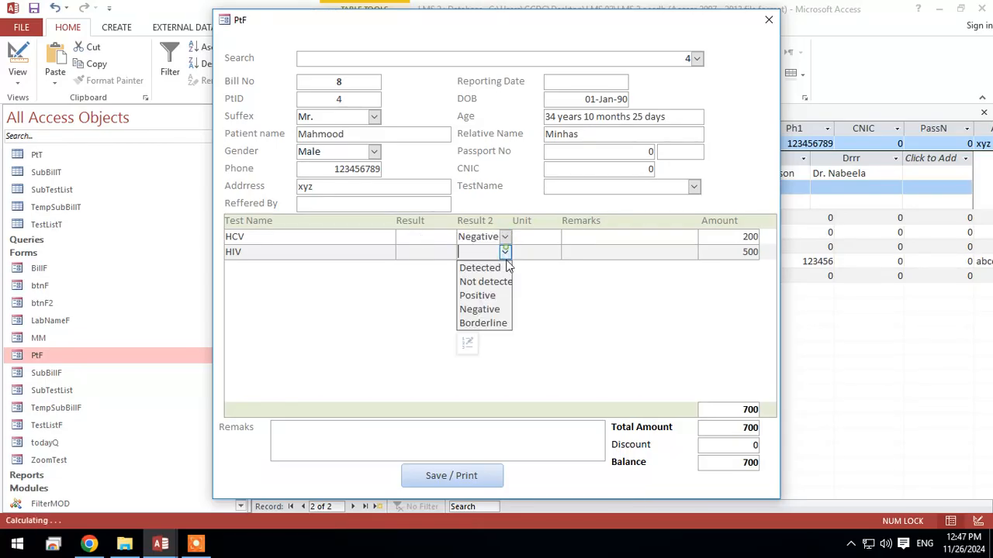
pyautogui.click(499, 309)
pyautogui.click(550, 251)
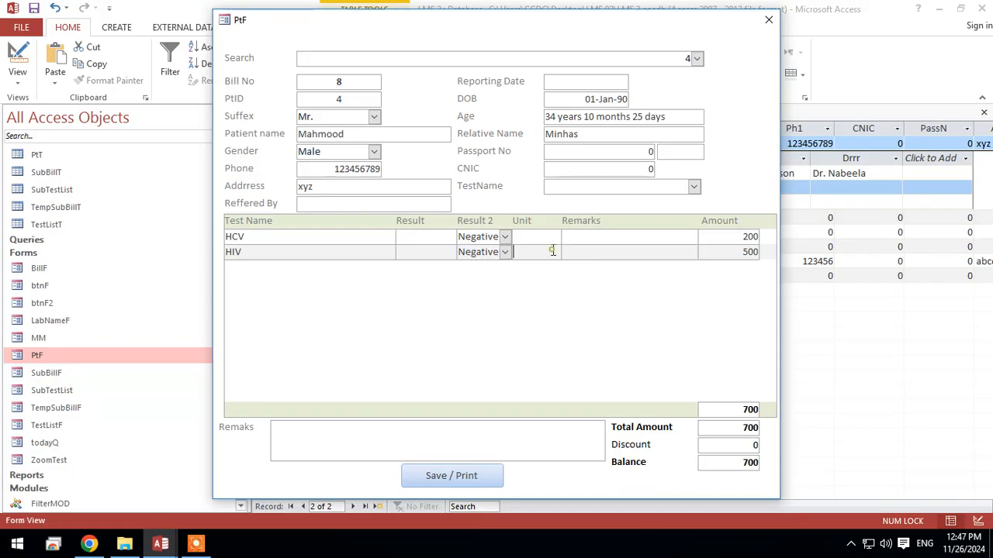
# Save the HCV and HIV bill without printing, close PtF, and refresh the records in PtT
pyautogui.click(465, 475)
pyautogui.click(552, 127)
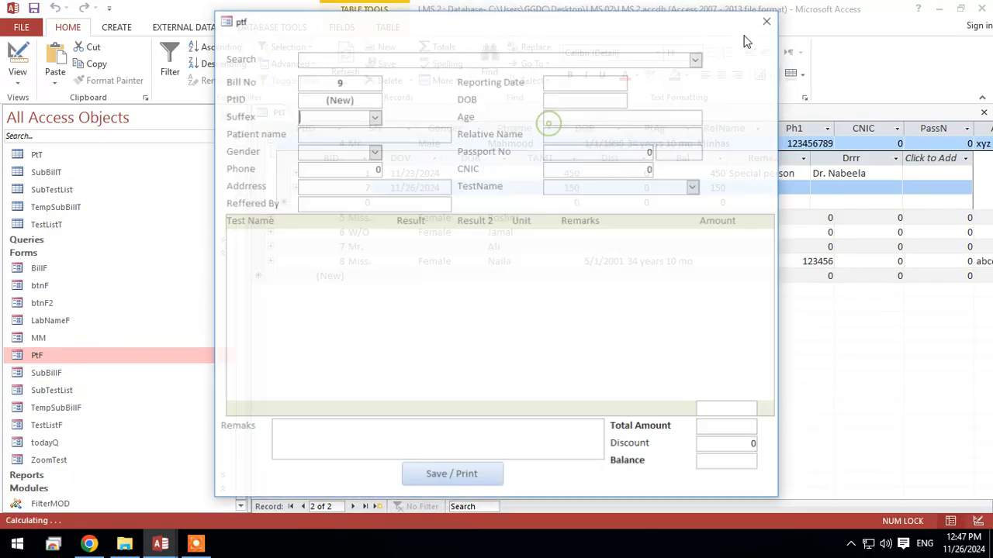
pyautogui.click(350, 83)
pyautogui.click(356, 100)
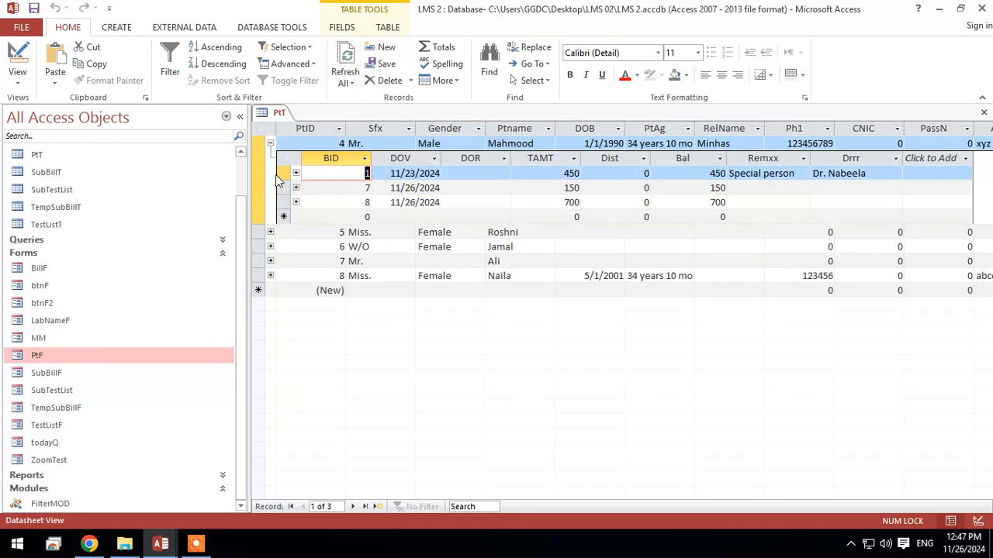
# Examine patient 4's bills in PtT and expand bill 8 to check its nested HCV and HIV results
pyautogui.moveTo(286, 171); pyautogui.dragTo(283, 202)
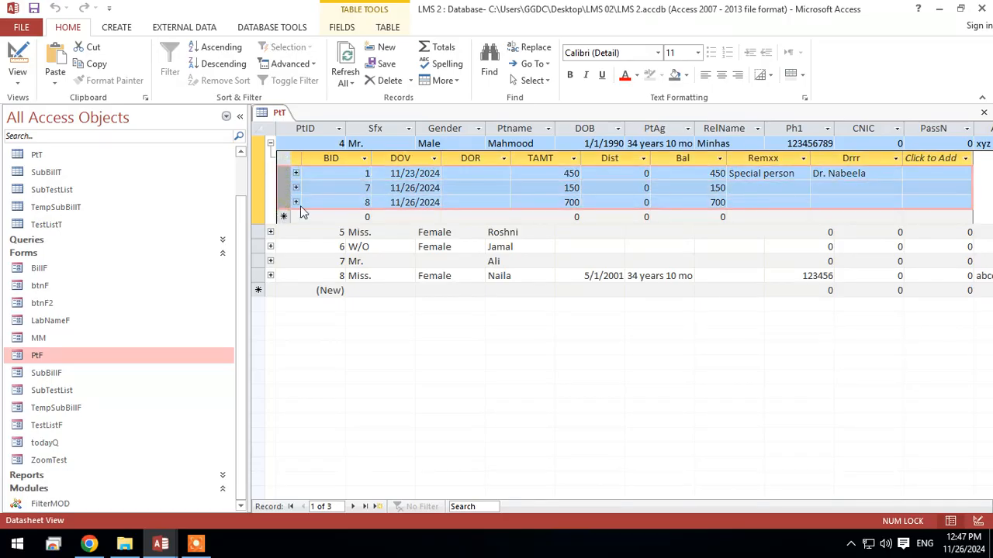
pyautogui.click(298, 204)
pyautogui.click(297, 172)
pyautogui.click(297, 203)
pyautogui.click(296, 173)
pyautogui.click(353, 203)
pyautogui.click(296, 203)
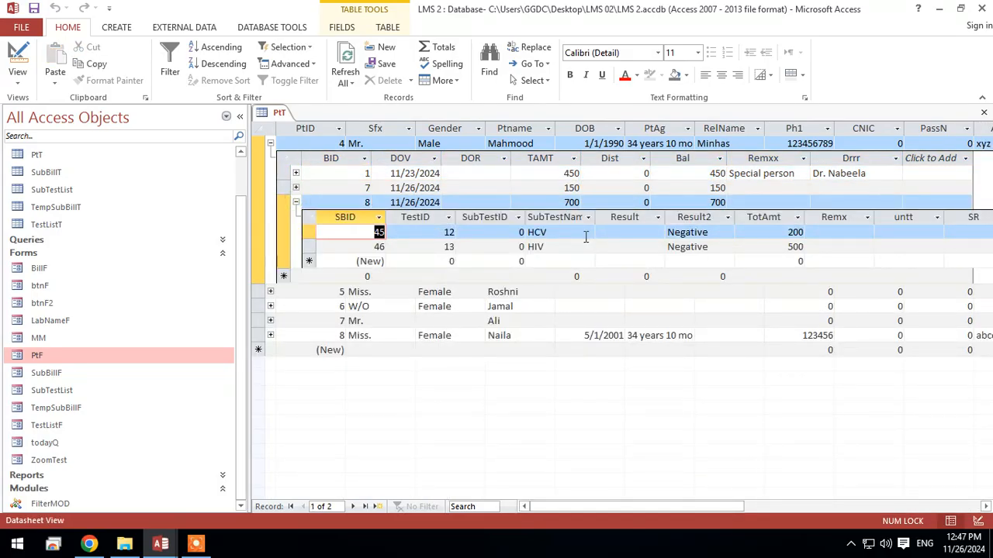
pyautogui.click(307, 224)
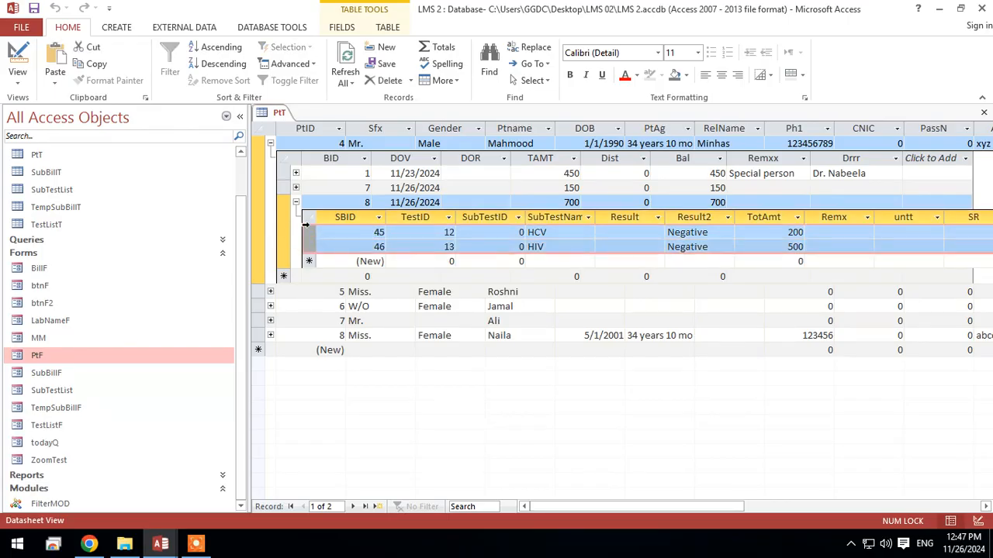
# Expand bills 7 and 1 to review their test results, collapse all three bills, and toggle patient 4's bill list
pyautogui.click(296, 188)
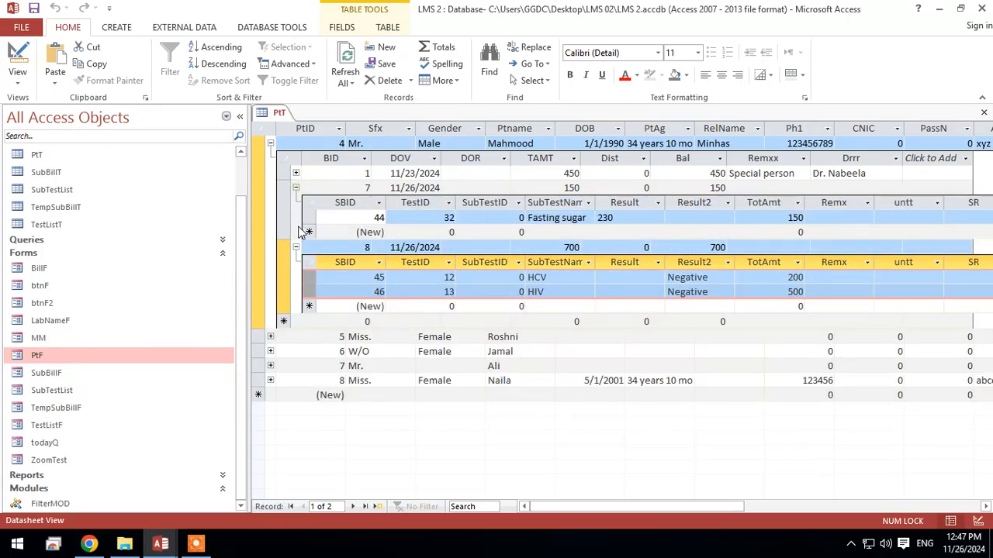
pyautogui.click(308, 218)
pyautogui.click(295, 173)
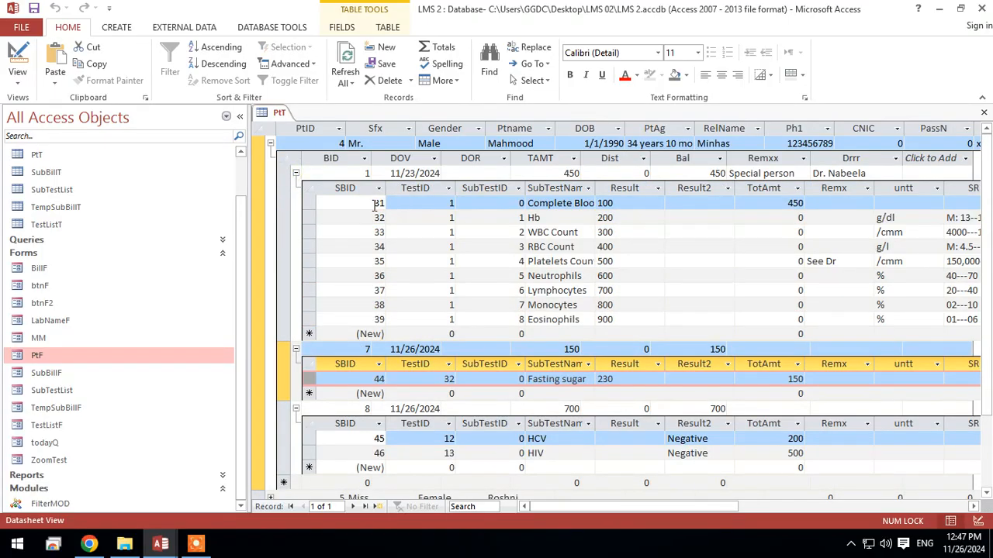
pyautogui.moveTo(309, 203); pyautogui.dragTo(309, 332)
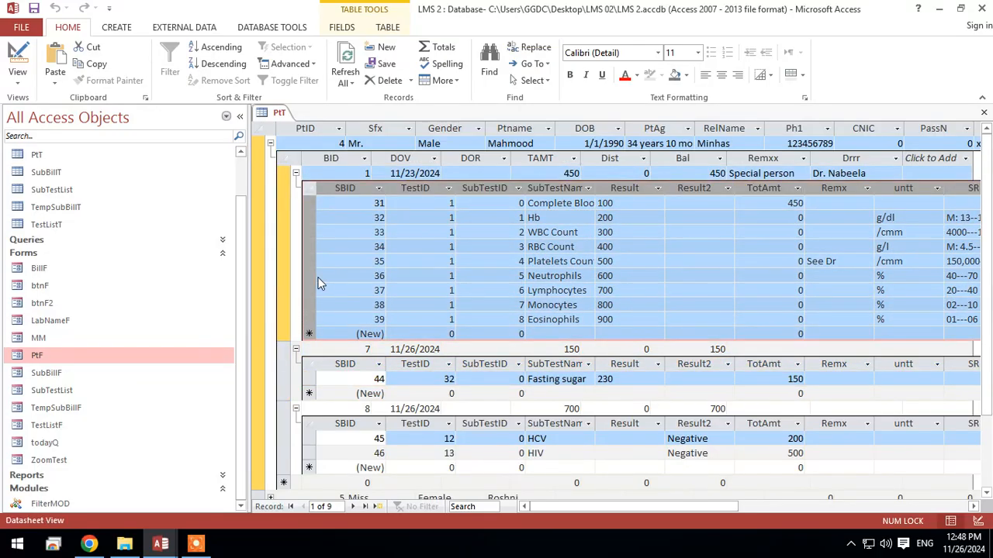
pyautogui.click(295, 173)
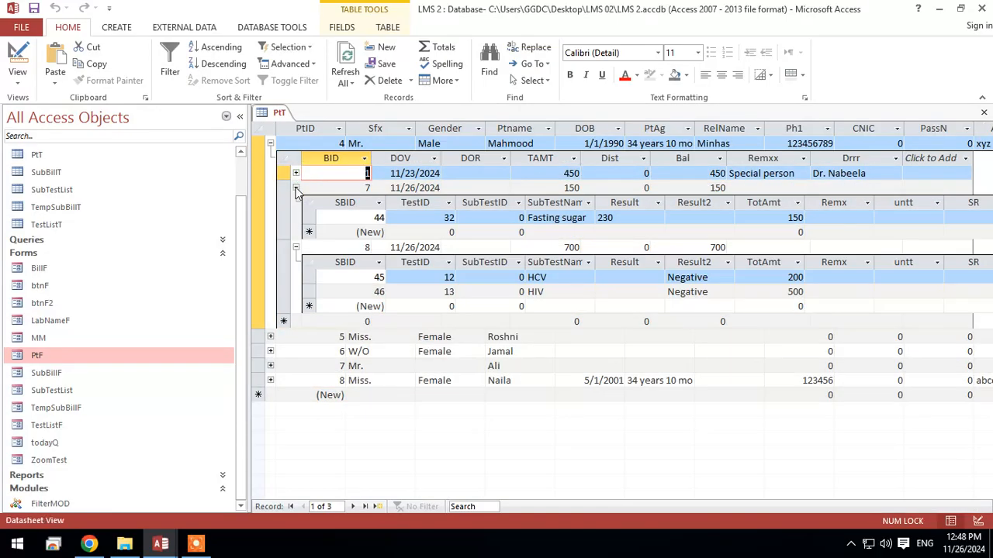
pyautogui.click(296, 187)
pyautogui.click(295, 203)
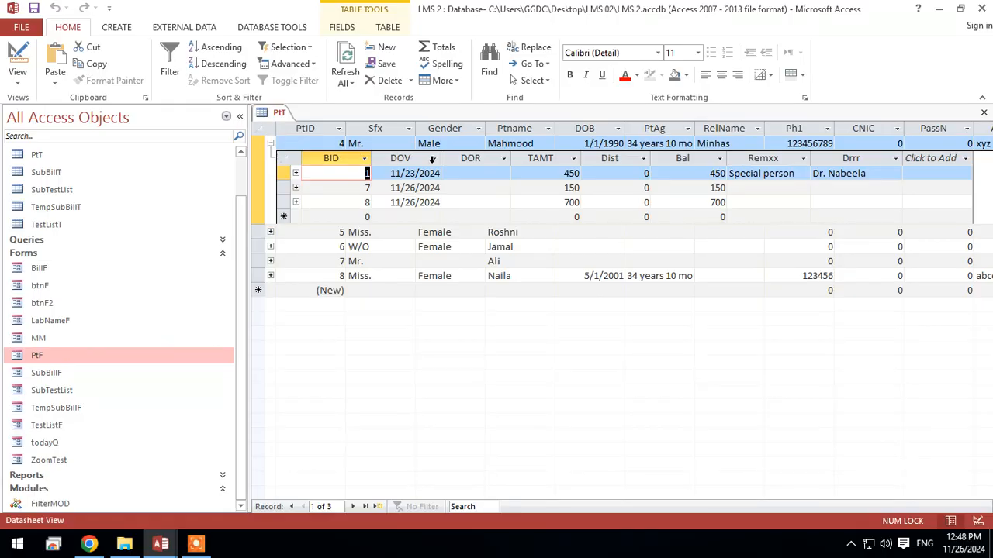
pyautogui.click(271, 145)
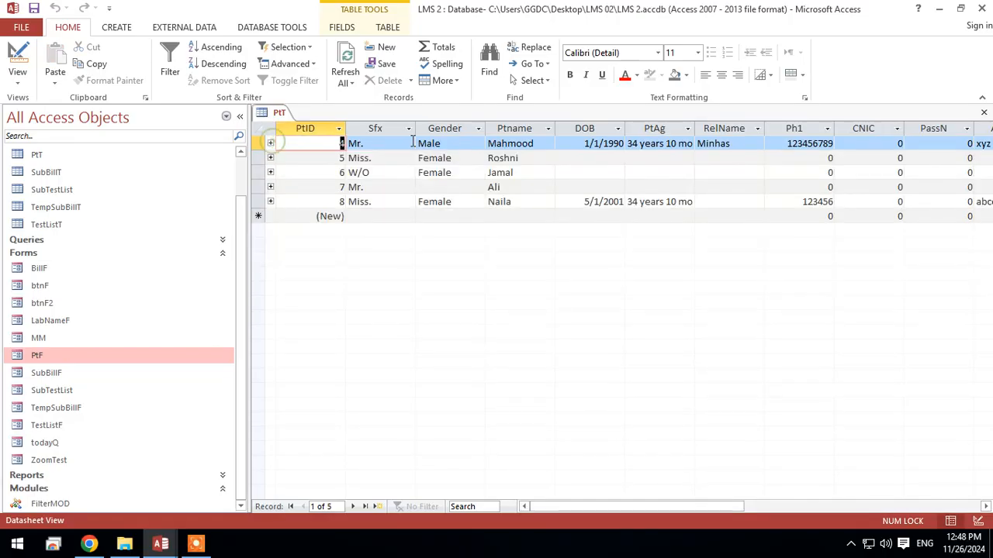
pyautogui.click(271, 145)
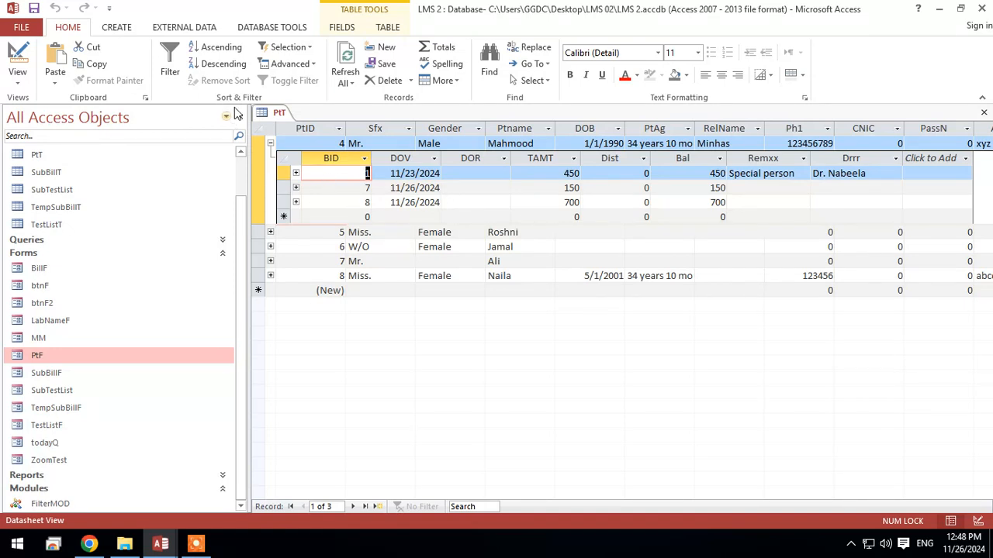
# Close the PtT table, and reopen the PtF form and shift it away from the object list
pyautogui.click(203, 544)
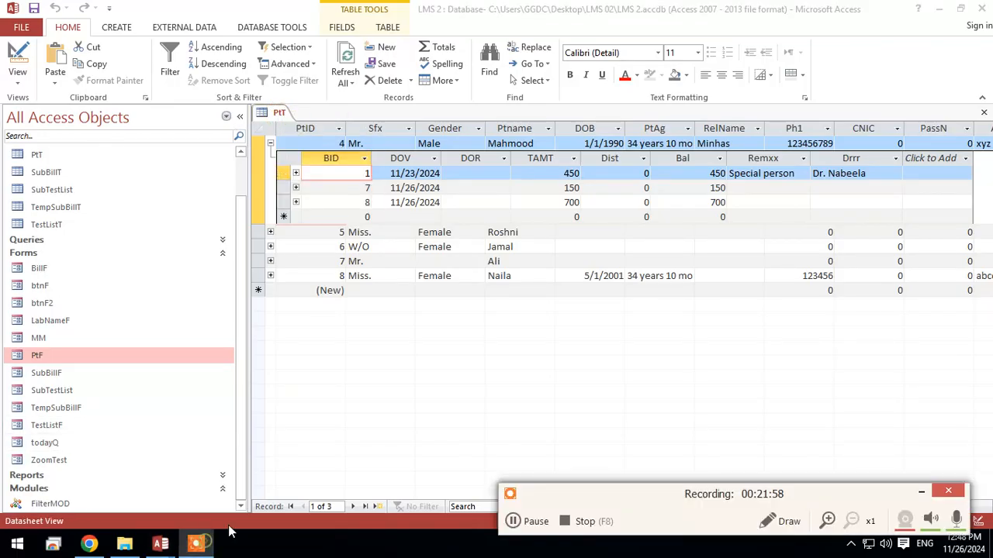
pyautogui.click(264, 117)
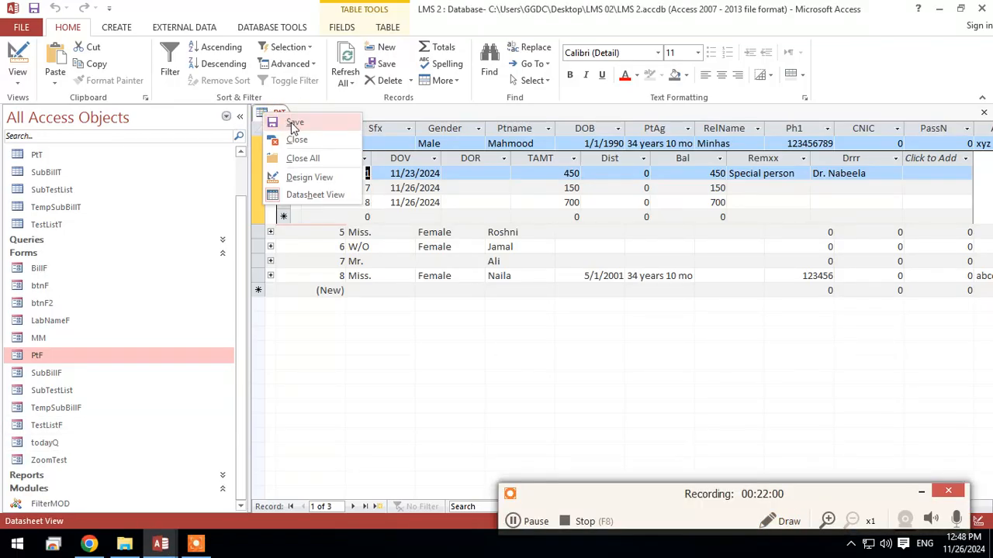
pyautogui.click(309, 132)
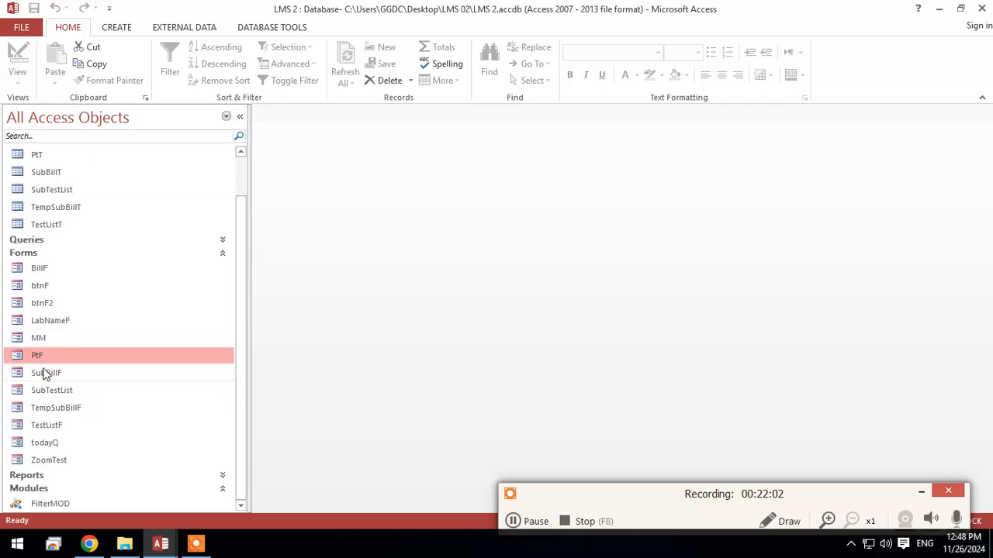
pyautogui.doubleClick(71, 355)
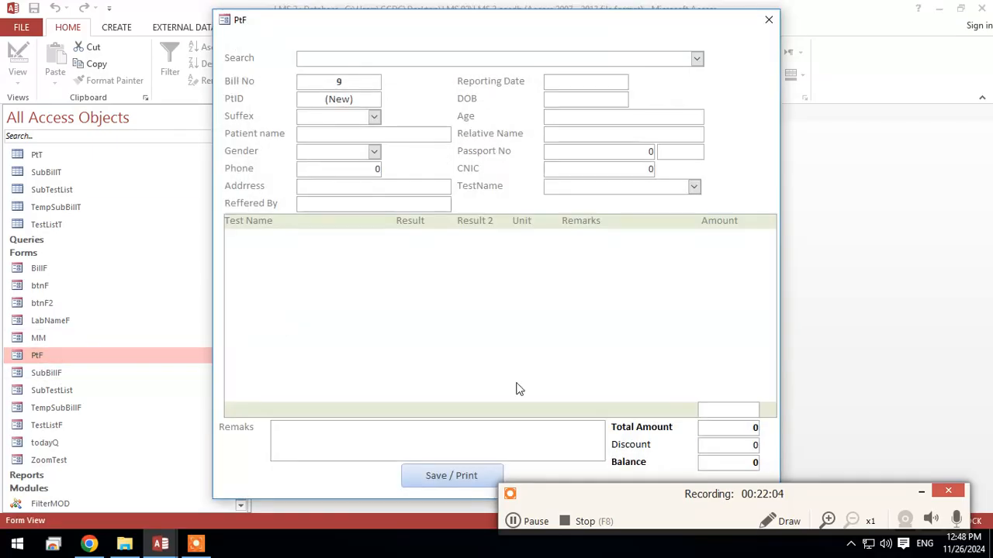
pyautogui.moveTo(573, 26); pyautogui.dragTo(620, 25)
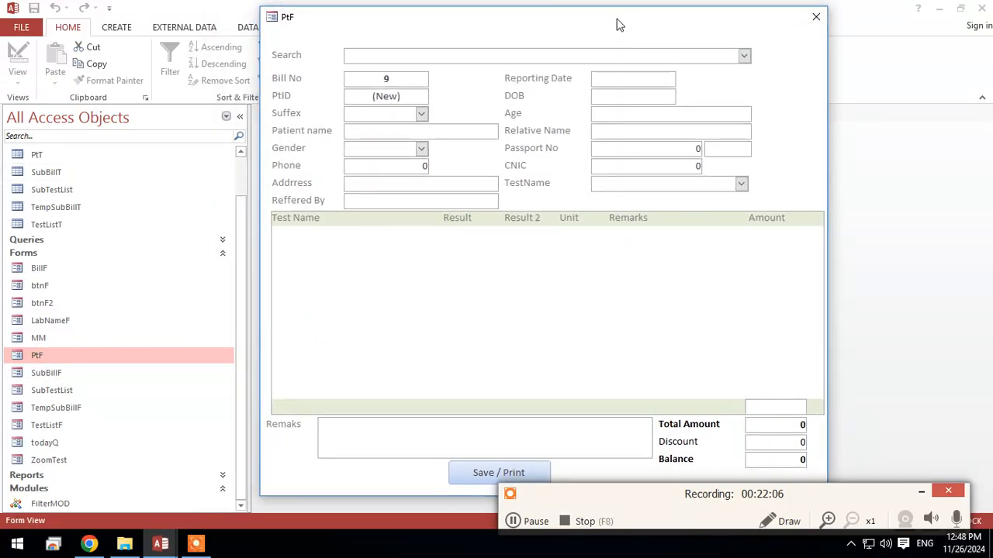